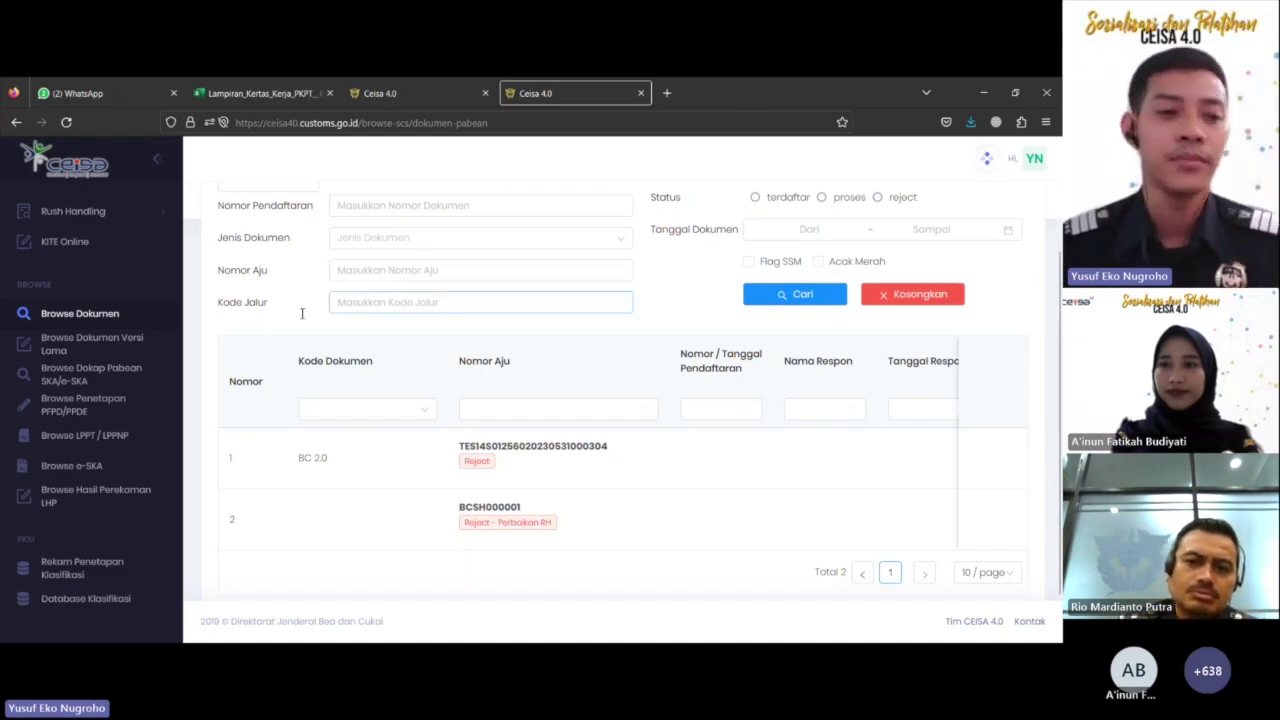
# - Look through the module navigation and expand the Pencarian group in the Perizinan section
pyautogui.scroll(3, 101, 346)
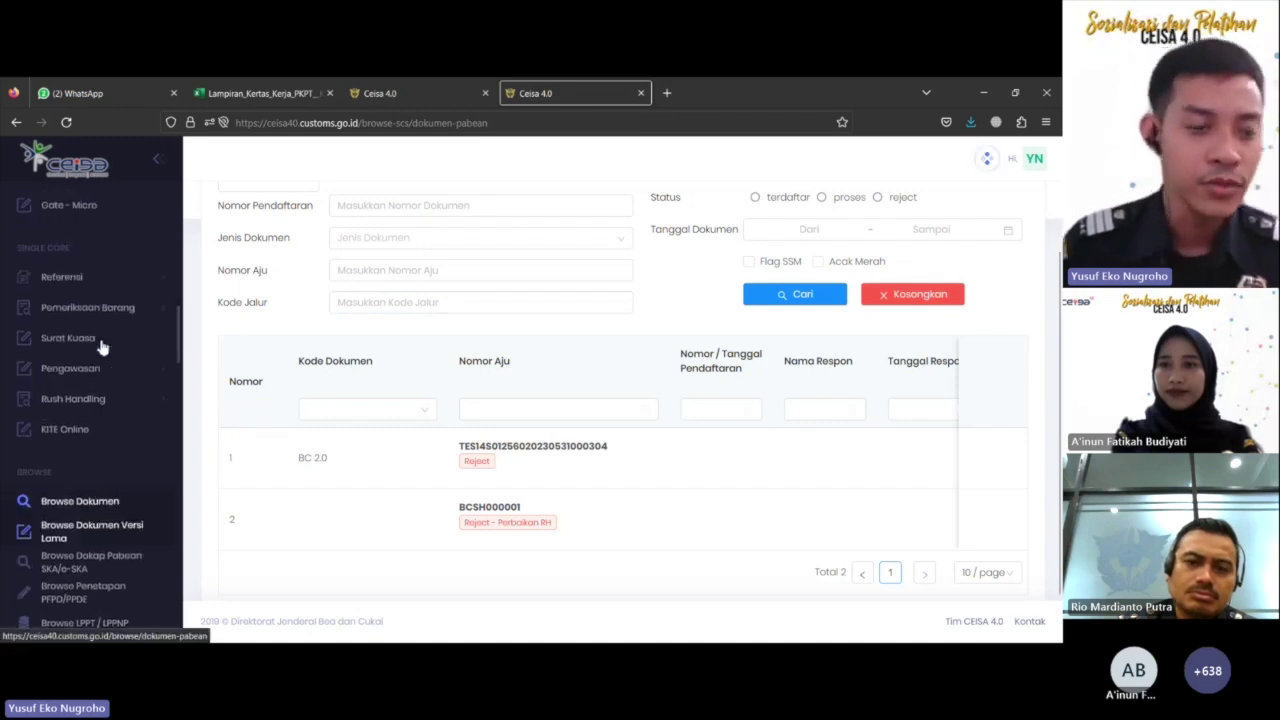
pyautogui.scroll(5, 101, 346)
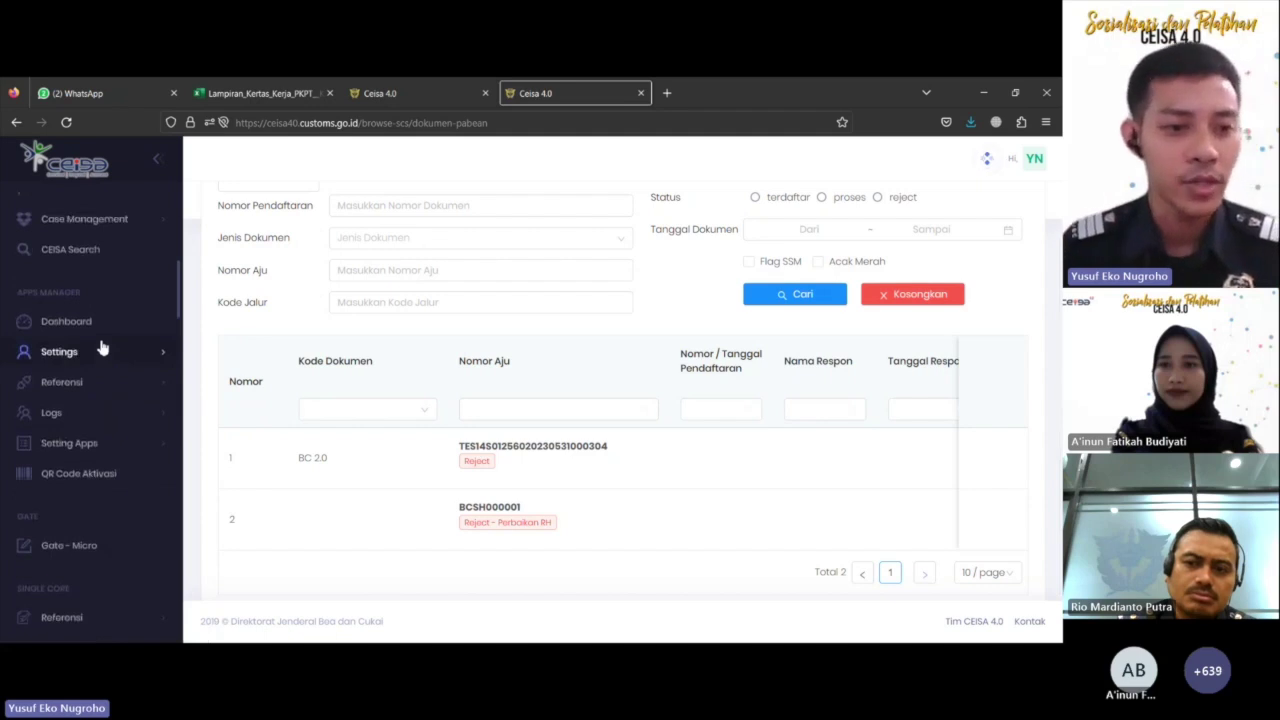
pyautogui.scroll(-4, 101, 346)
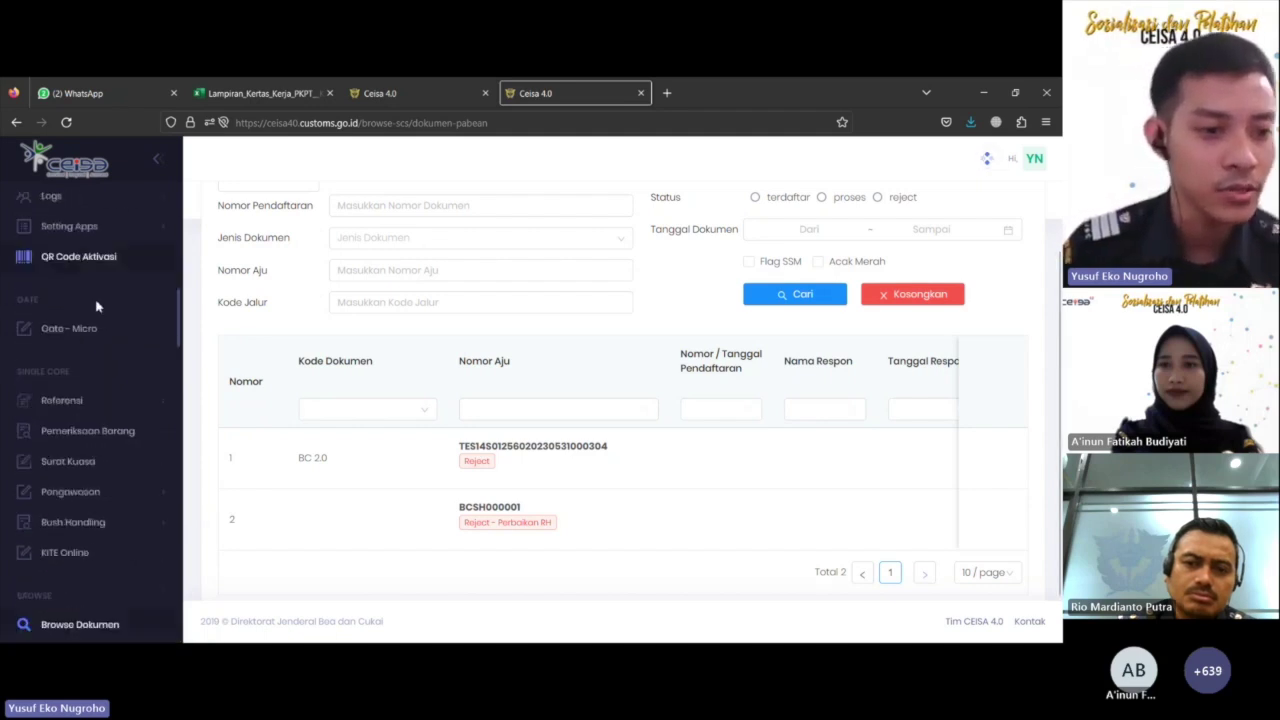
pyautogui.scroll(-3, 97, 310)
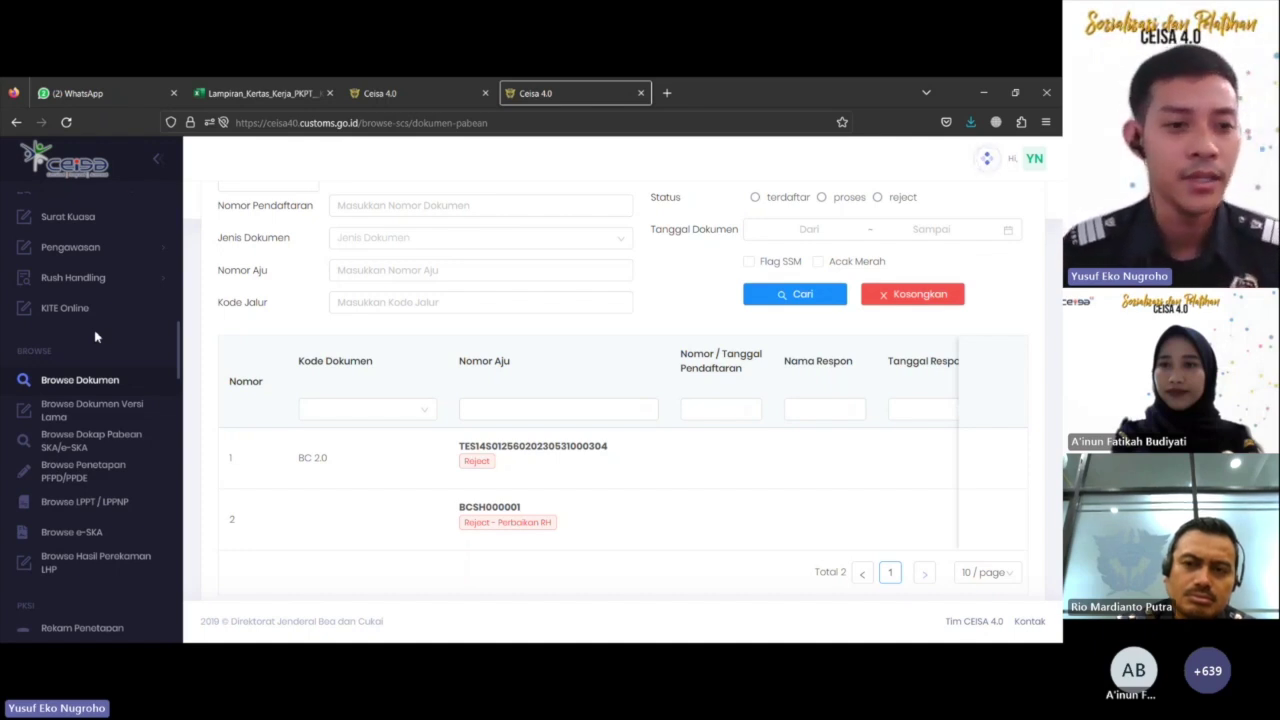
pyautogui.scroll(-5, 96, 337)
pyautogui.scroll(-10, 100, 354)
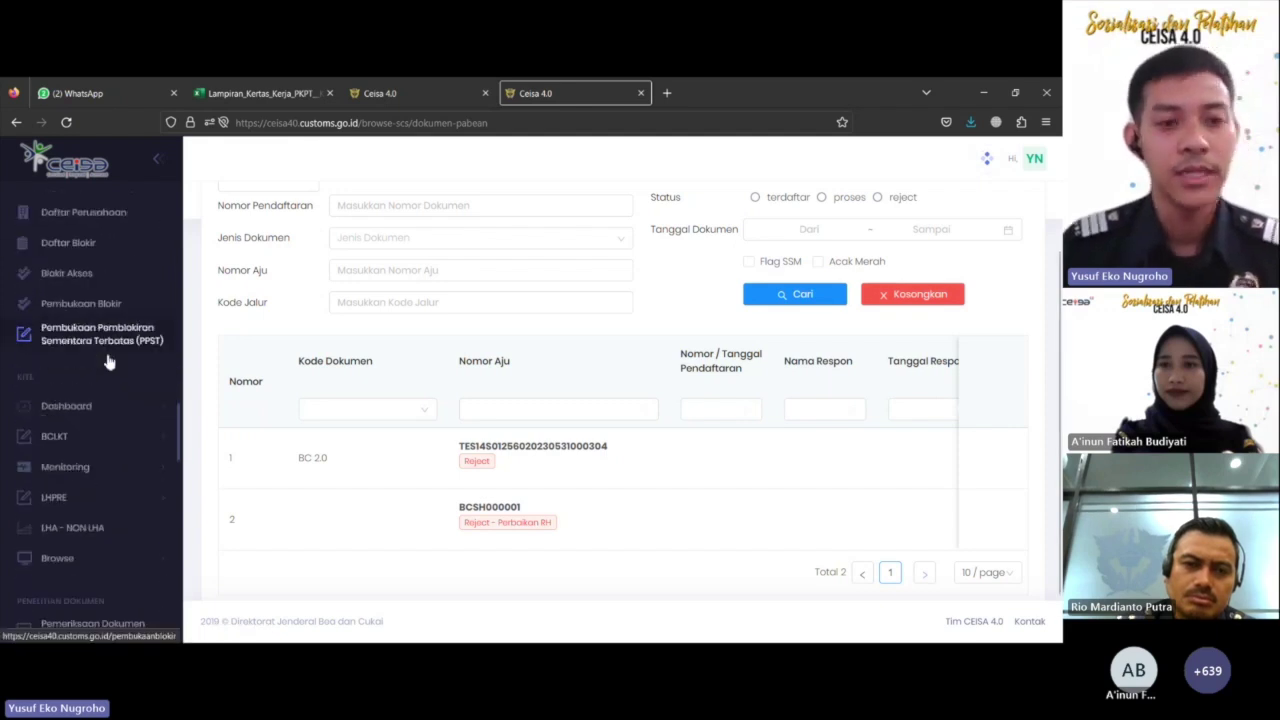
pyautogui.scroll(-4, 113, 370)
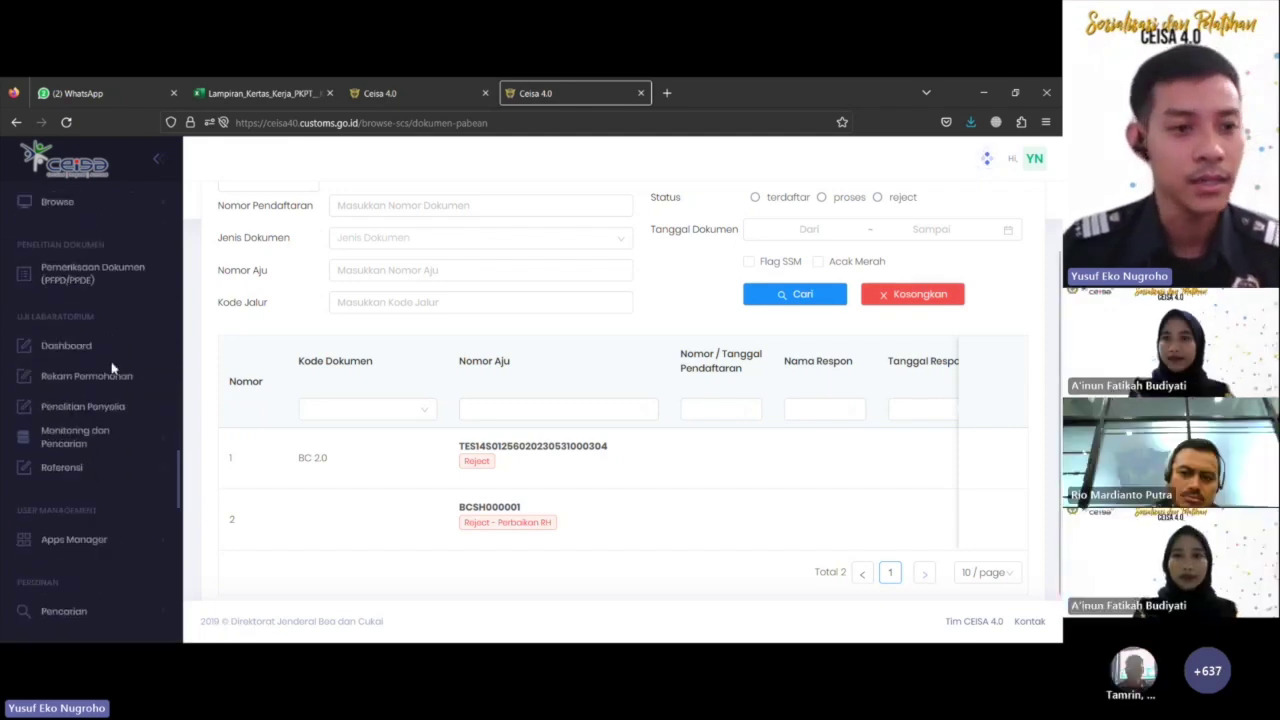
pyautogui.scroll(-5, 113, 370)
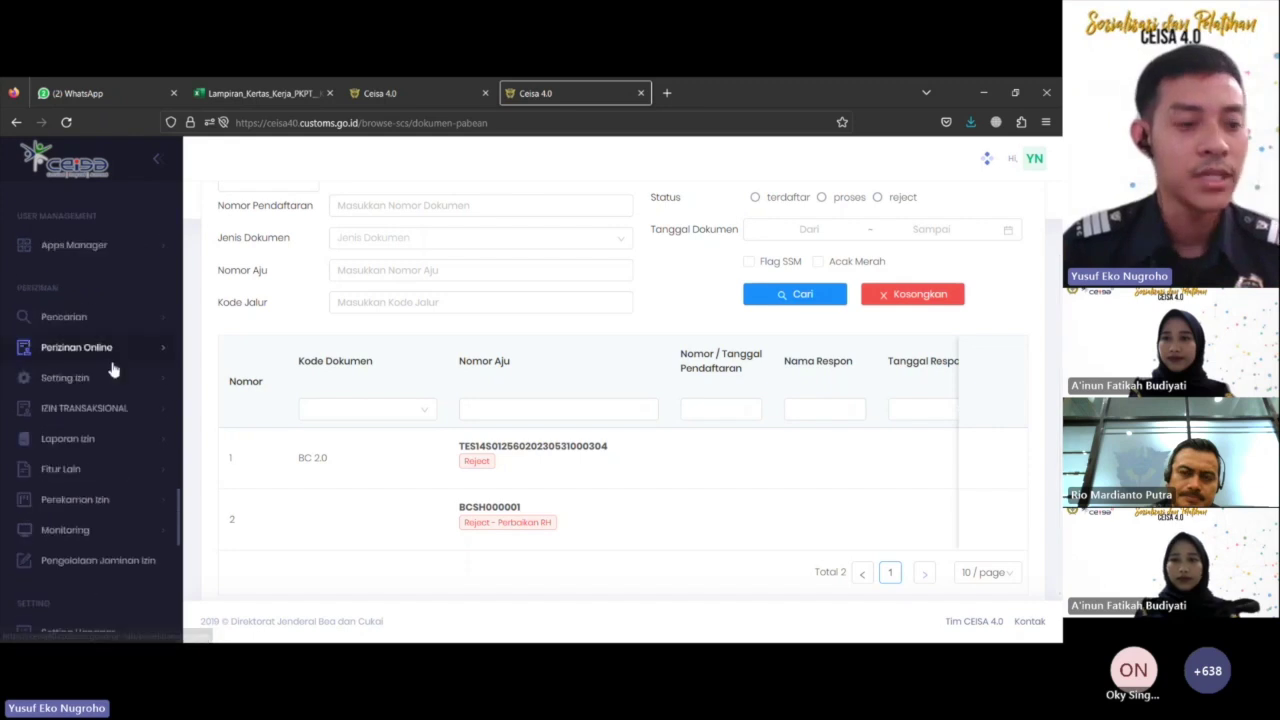
pyautogui.click(96, 305)
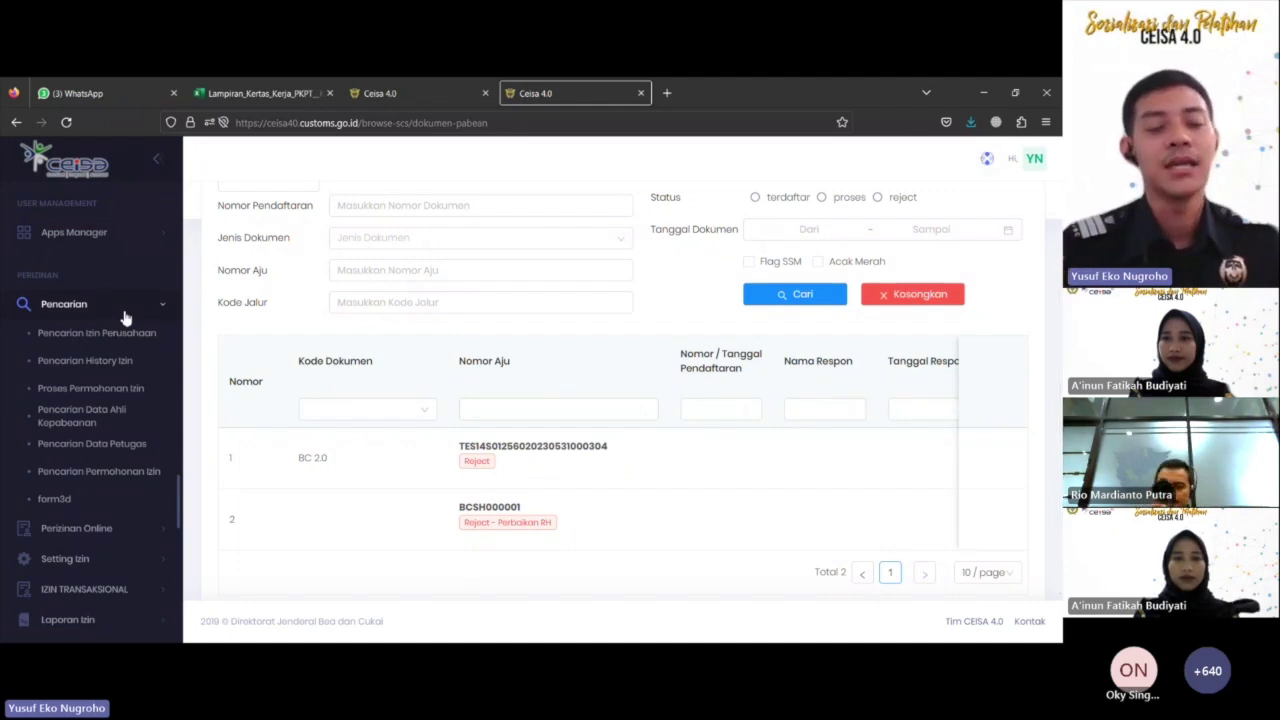
# - Open the Pegawai page under Setting Apps in Apps Manager and reload it
pyautogui.scroll(6, 115, 340)
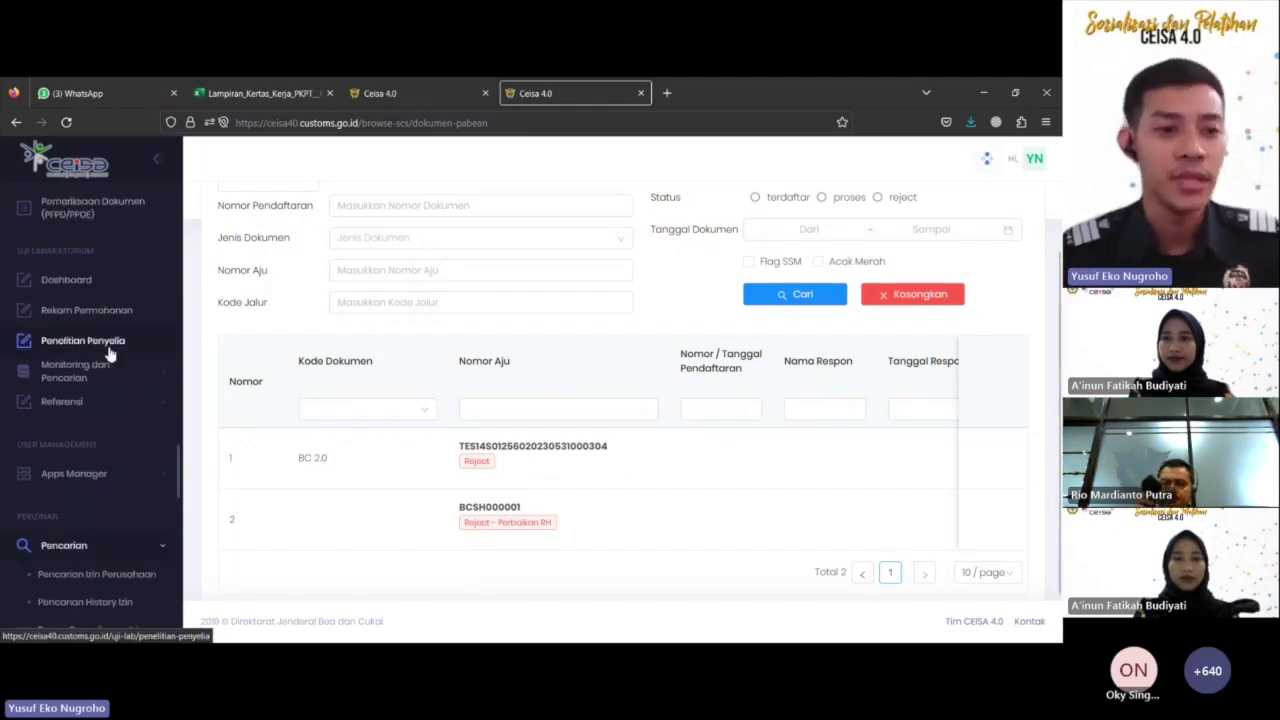
pyautogui.scroll(10, 110, 356)
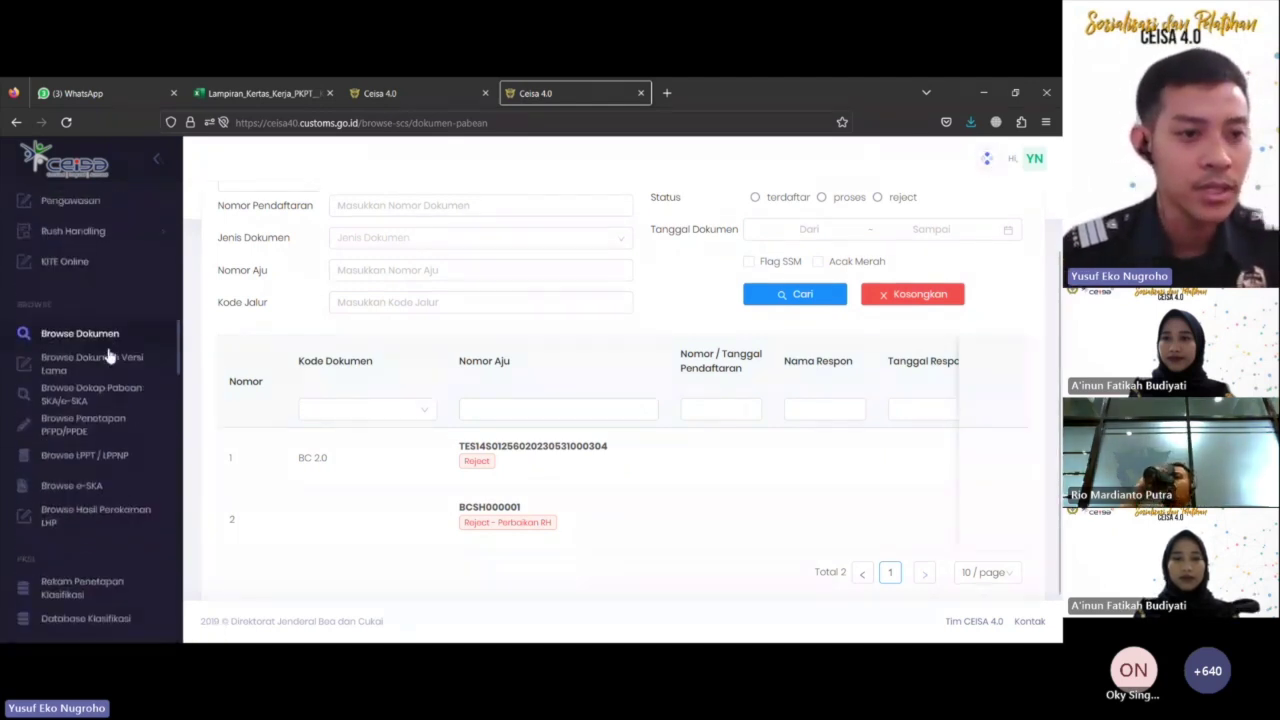
pyautogui.scroll(3, 110, 356)
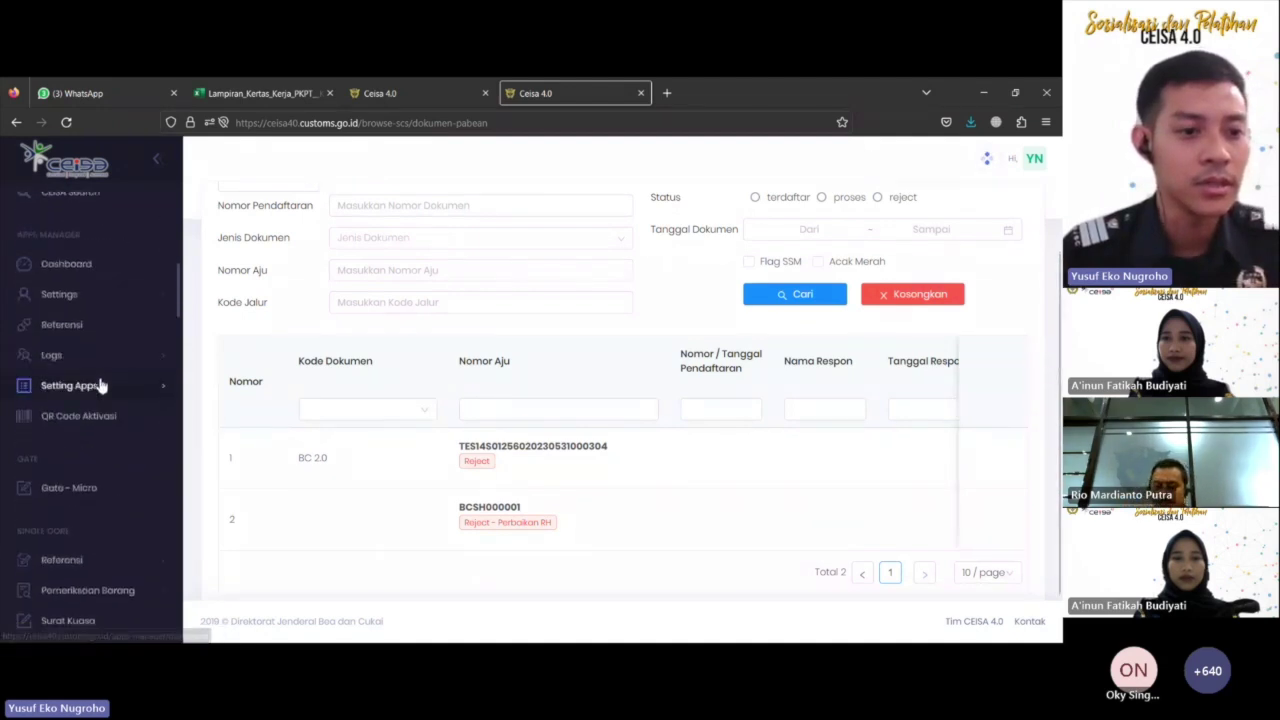
pyautogui.click(100, 385)
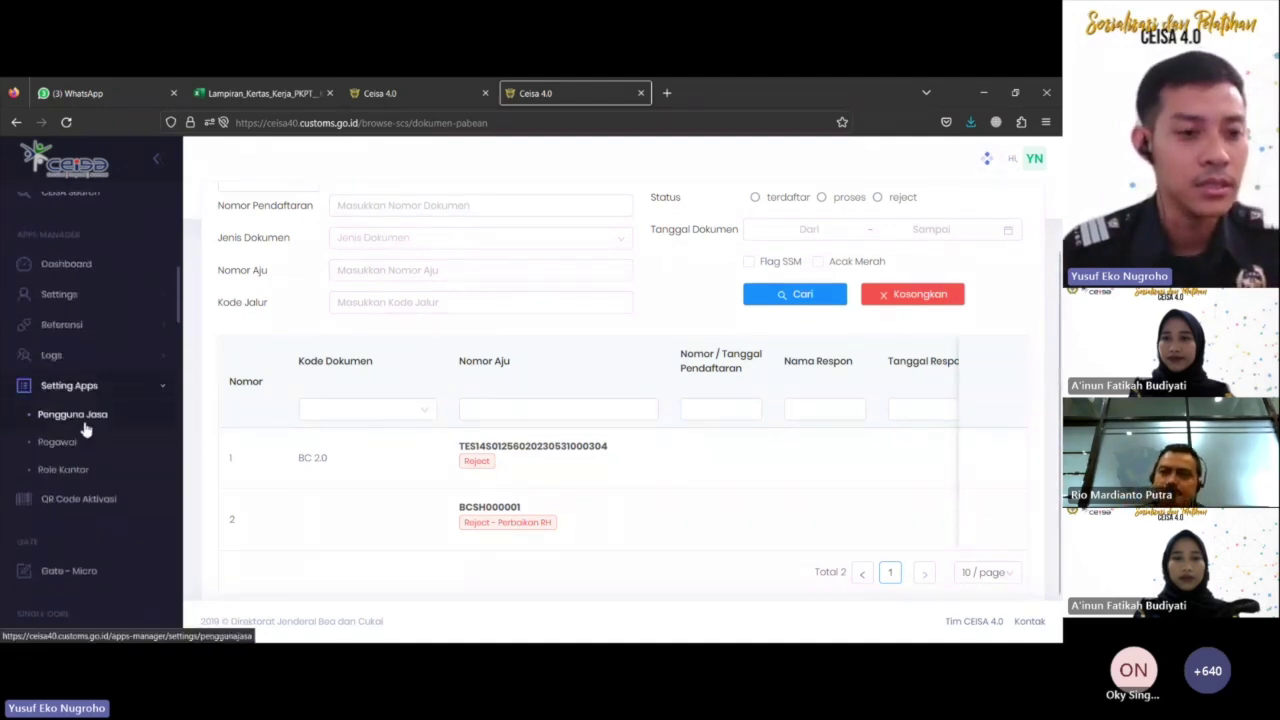
pyautogui.click(83, 442)
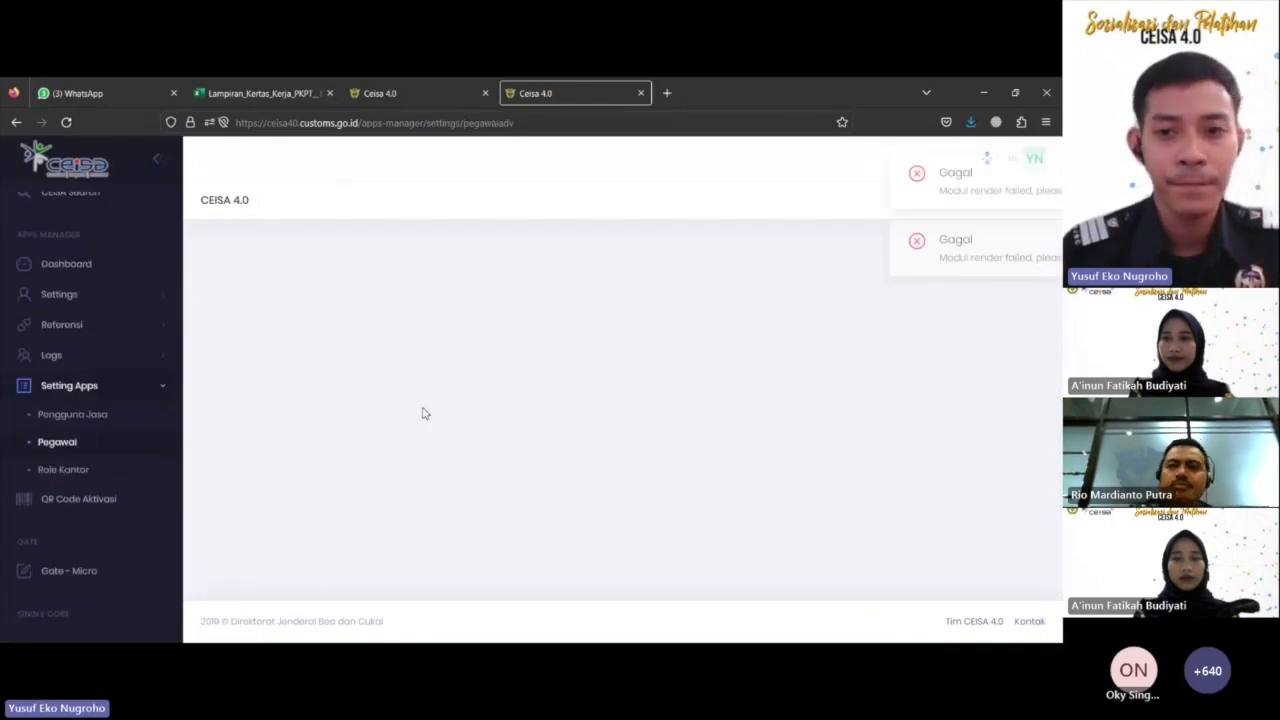
pyautogui.click(66, 122)
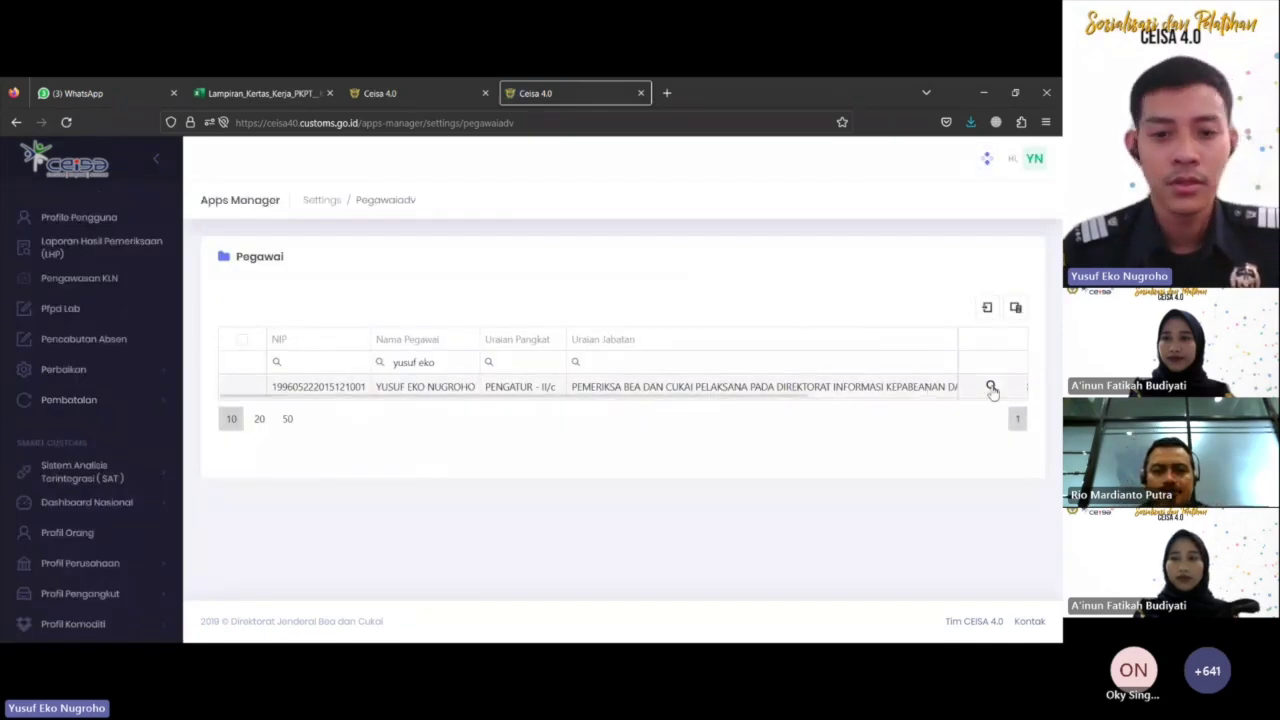
# - Review the listed employee's roles with 50 per page, highlighting Kepala Kantor Perijinan KPU/KPPBC, and close the employee details
pyautogui.click(991, 386)
pyautogui.scroll(-2, 543, 400)
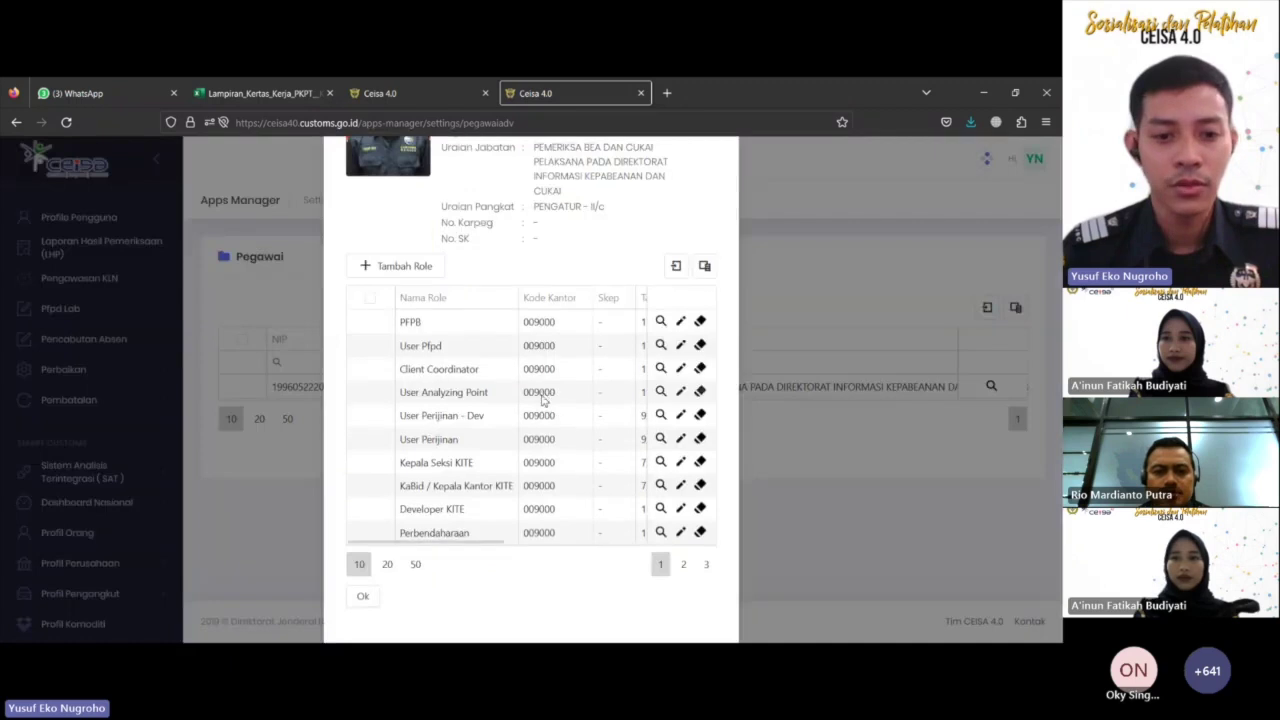
pyautogui.click(415, 564)
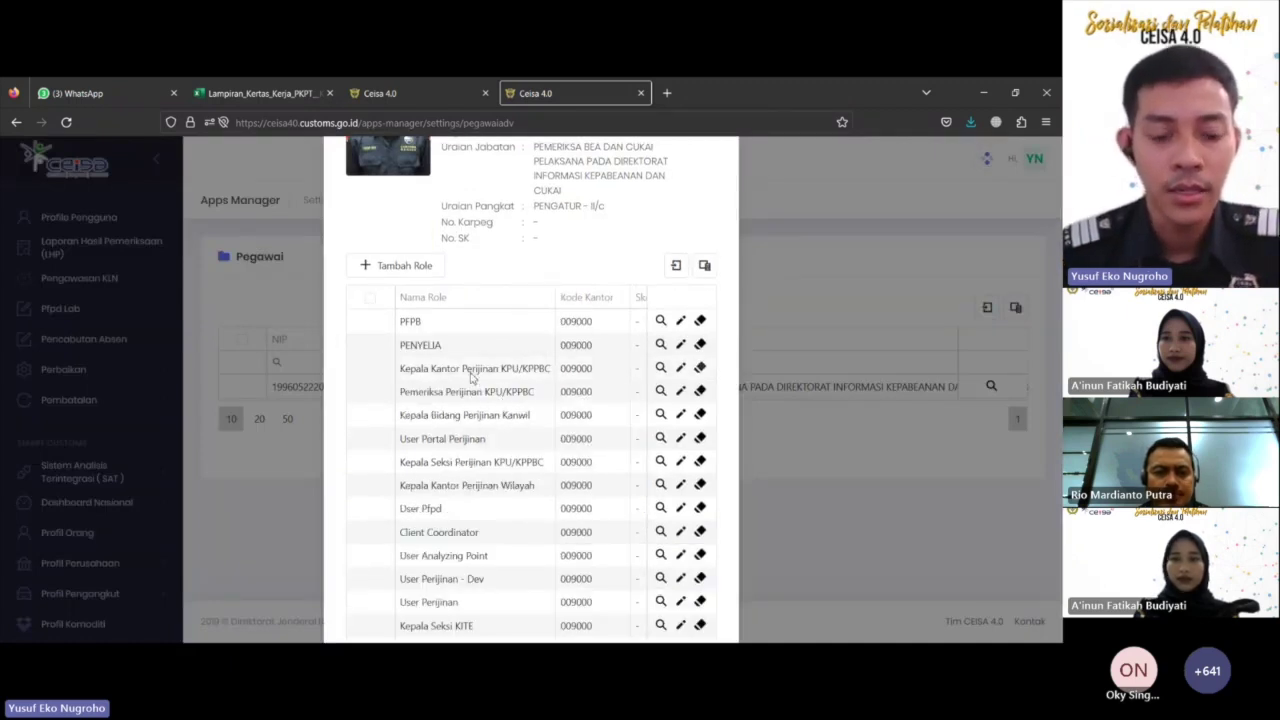
pyautogui.click(468, 371)
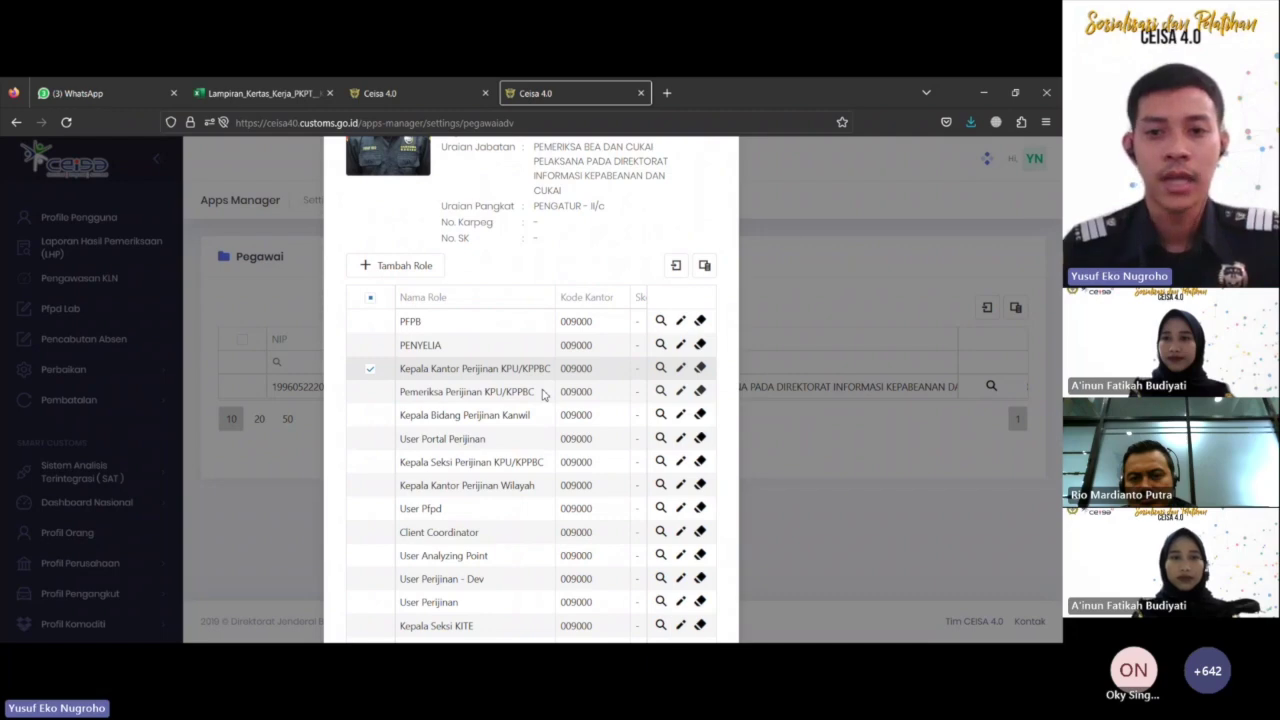
pyautogui.scroll(3, 543, 395)
pyautogui.click(720, 197)
# - Open the Proses Permohonan Izin page from the Pencarian group under Perizinan and dismiss the role error
pyautogui.scroll(-2, 68, 465)
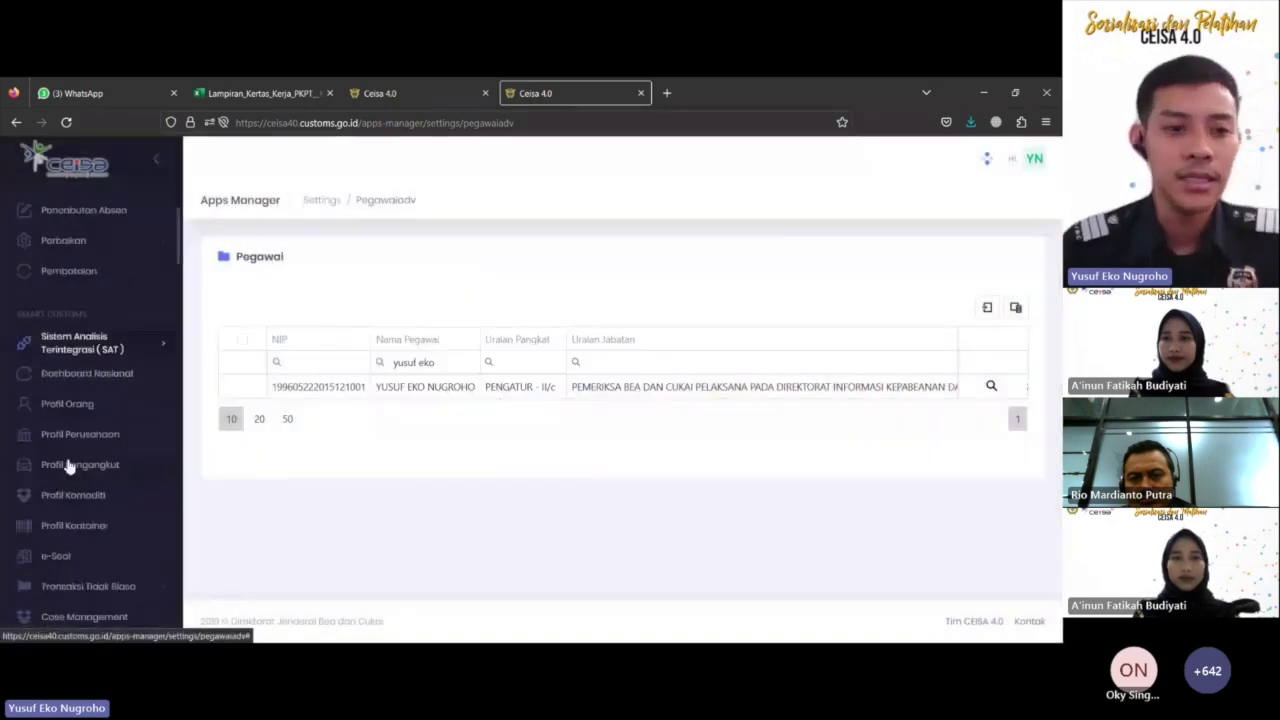
pyautogui.scroll(-10, 68, 465)
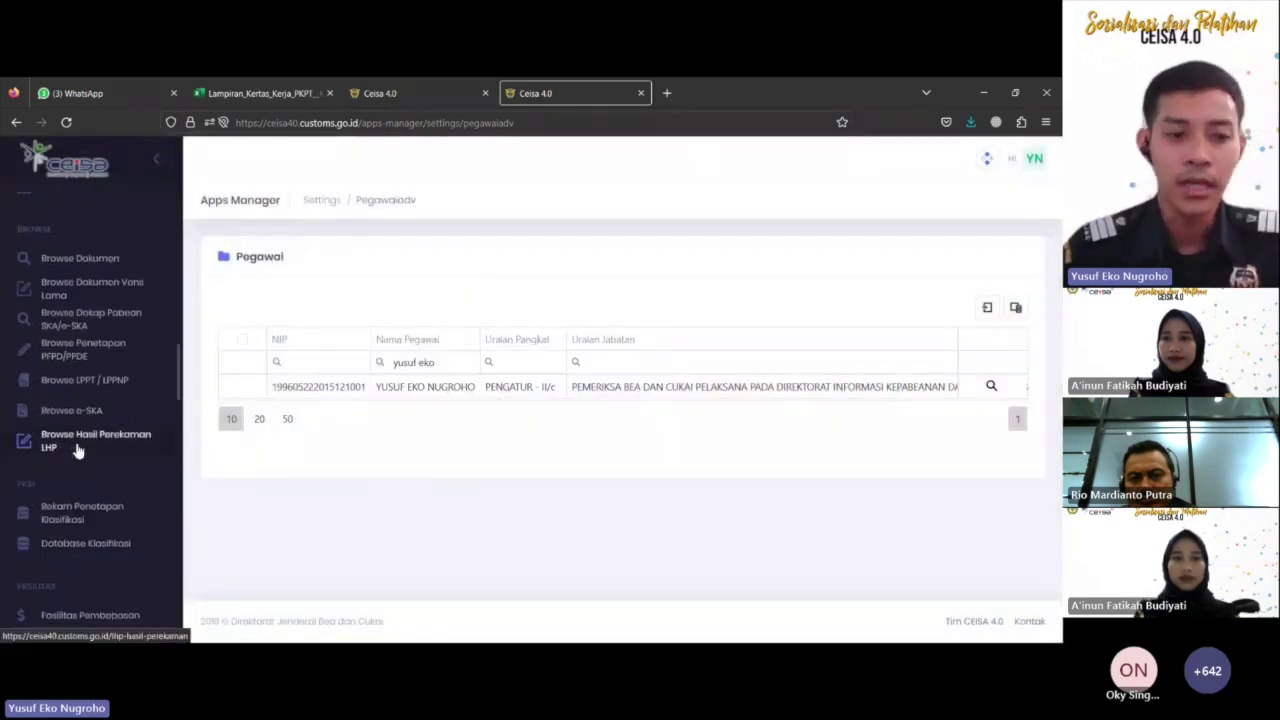
pyautogui.scroll(-8, 80, 453)
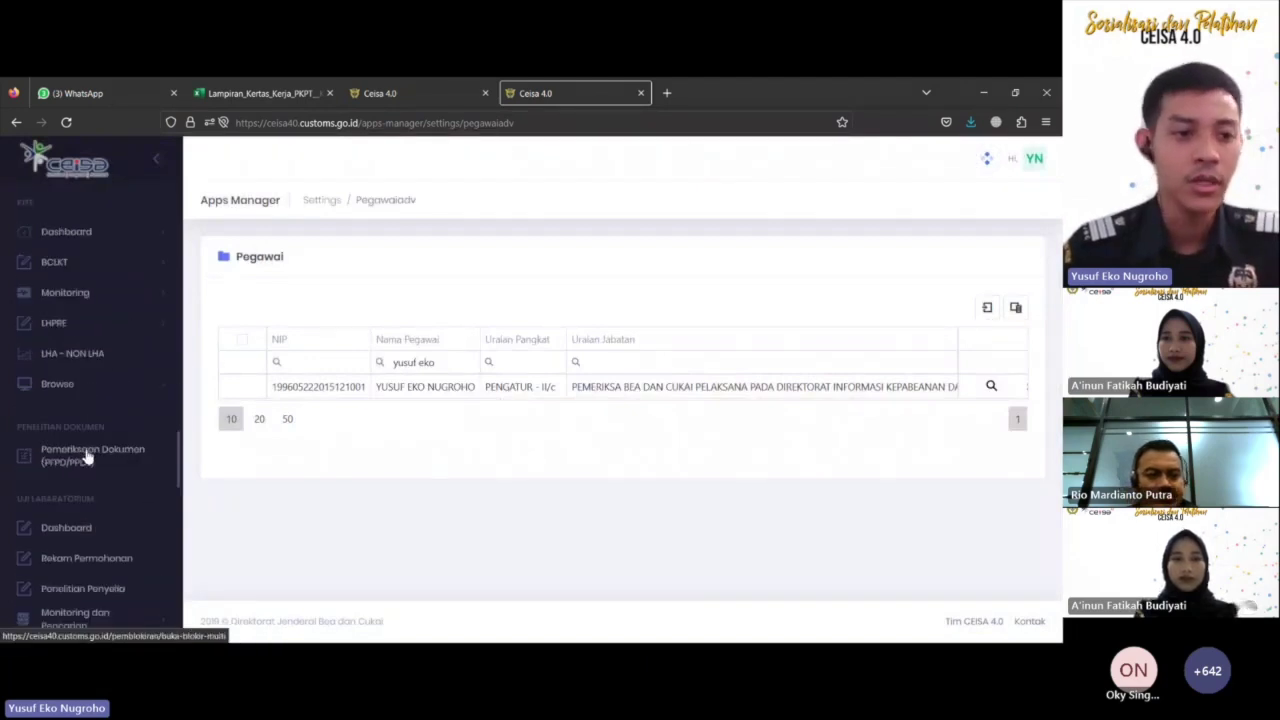
pyautogui.scroll(-8, 87, 456)
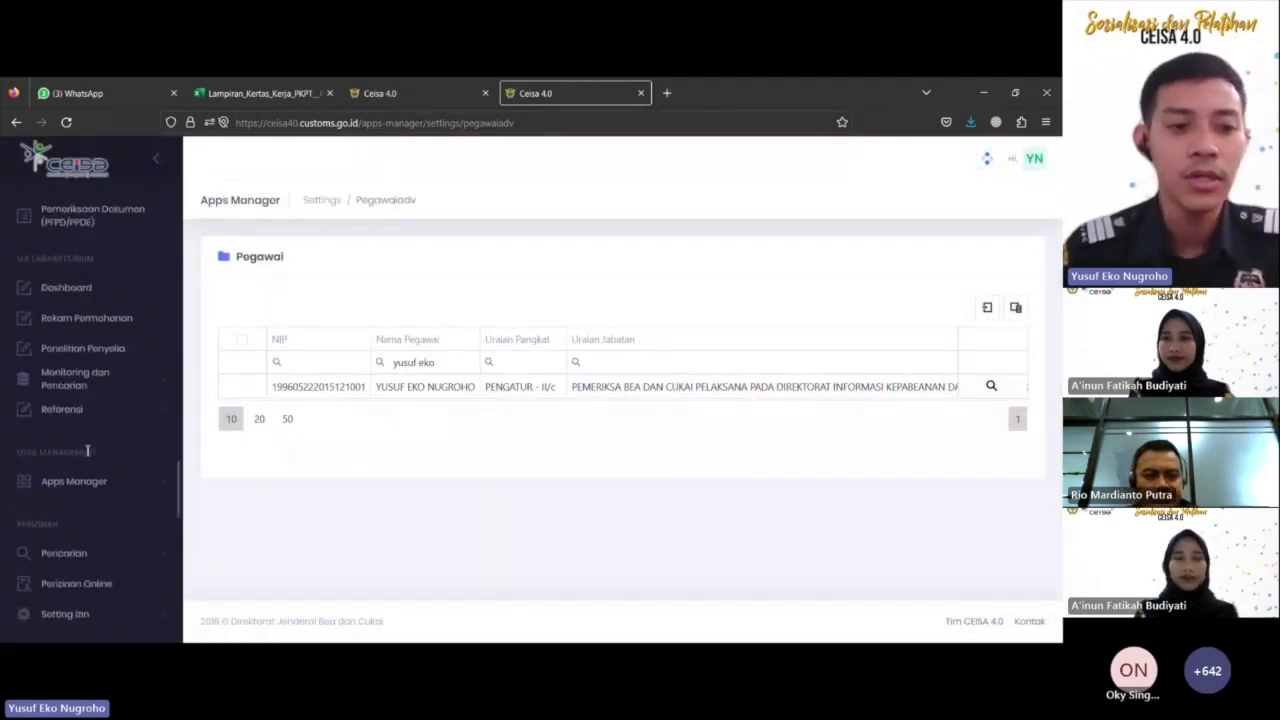
pyautogui.scroll(-3, 87, 453)
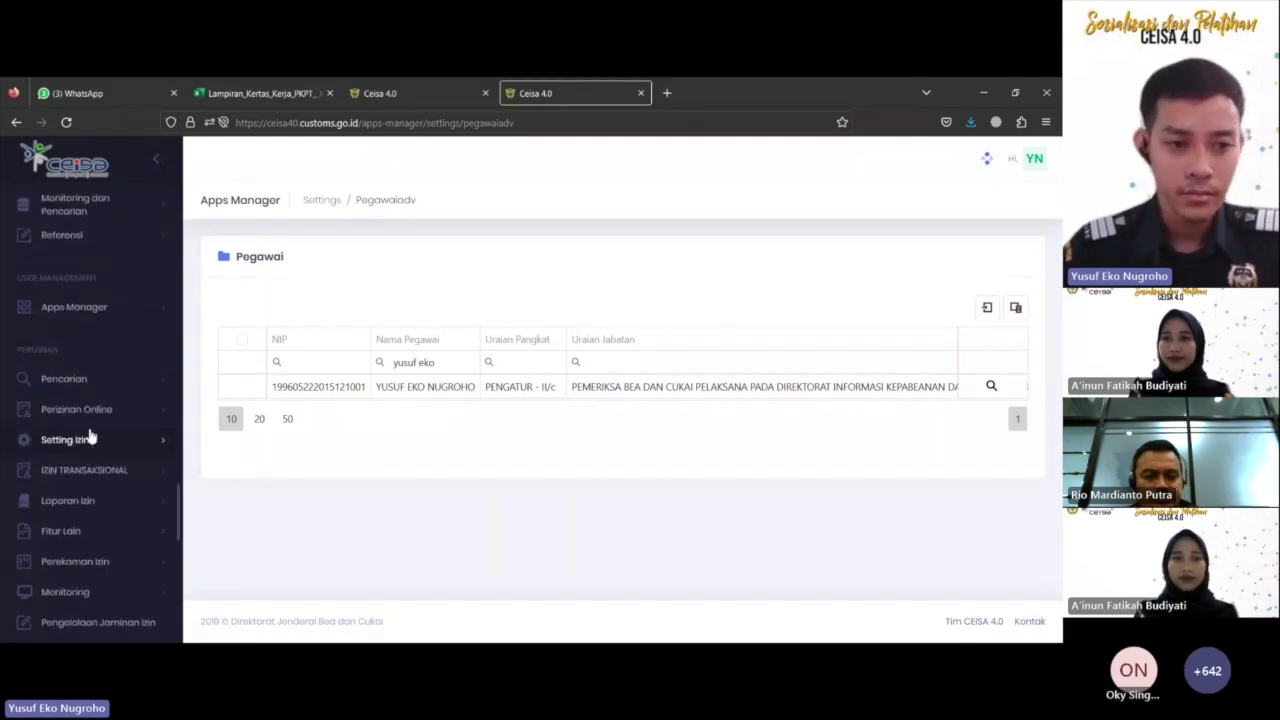
pyautogui.scroll(-1, 83, 394)
pyautogui.click(84, 385)
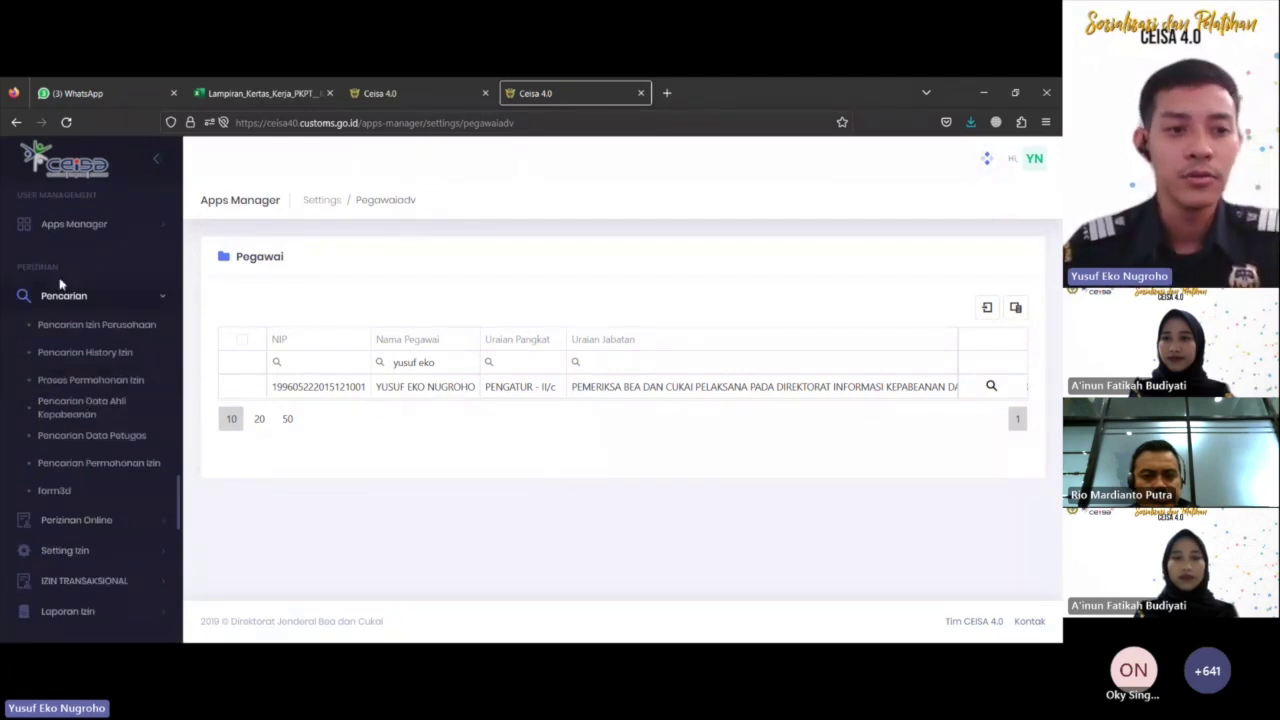
pyautogui.moveTo(24, 267); pyautogui.dragTo(58, 267)
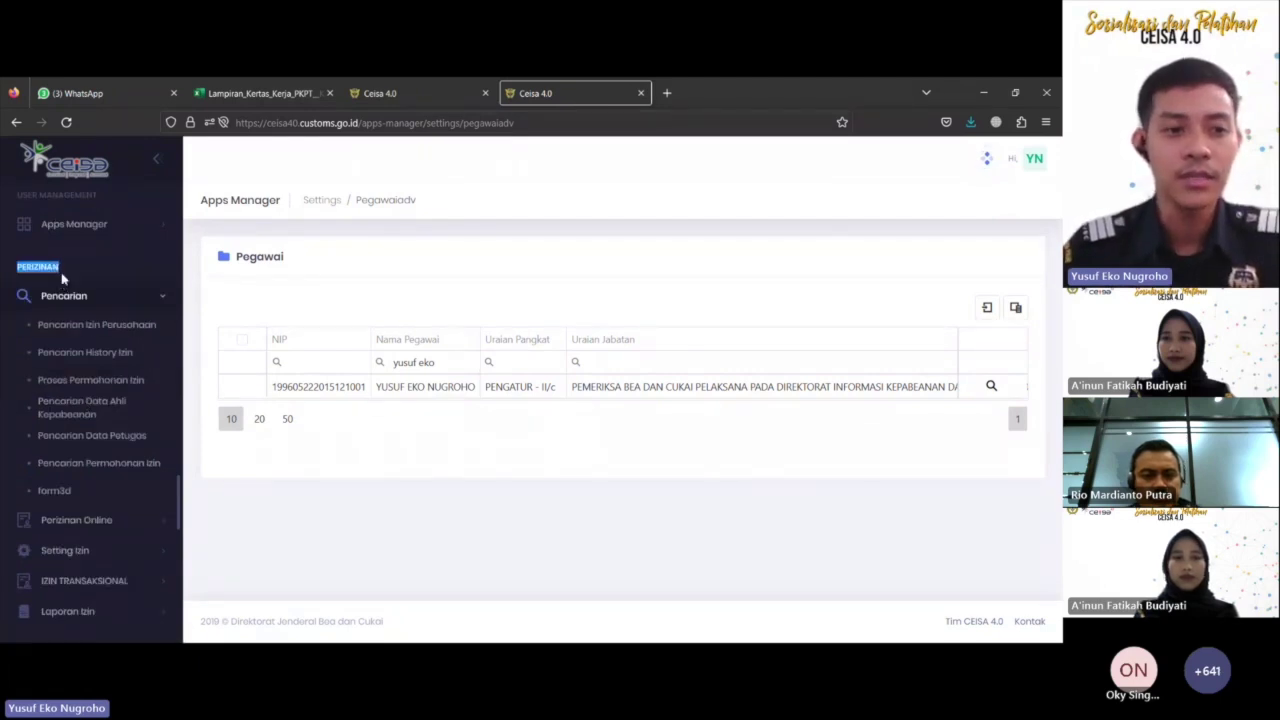
pyautogui.click(102, 383)
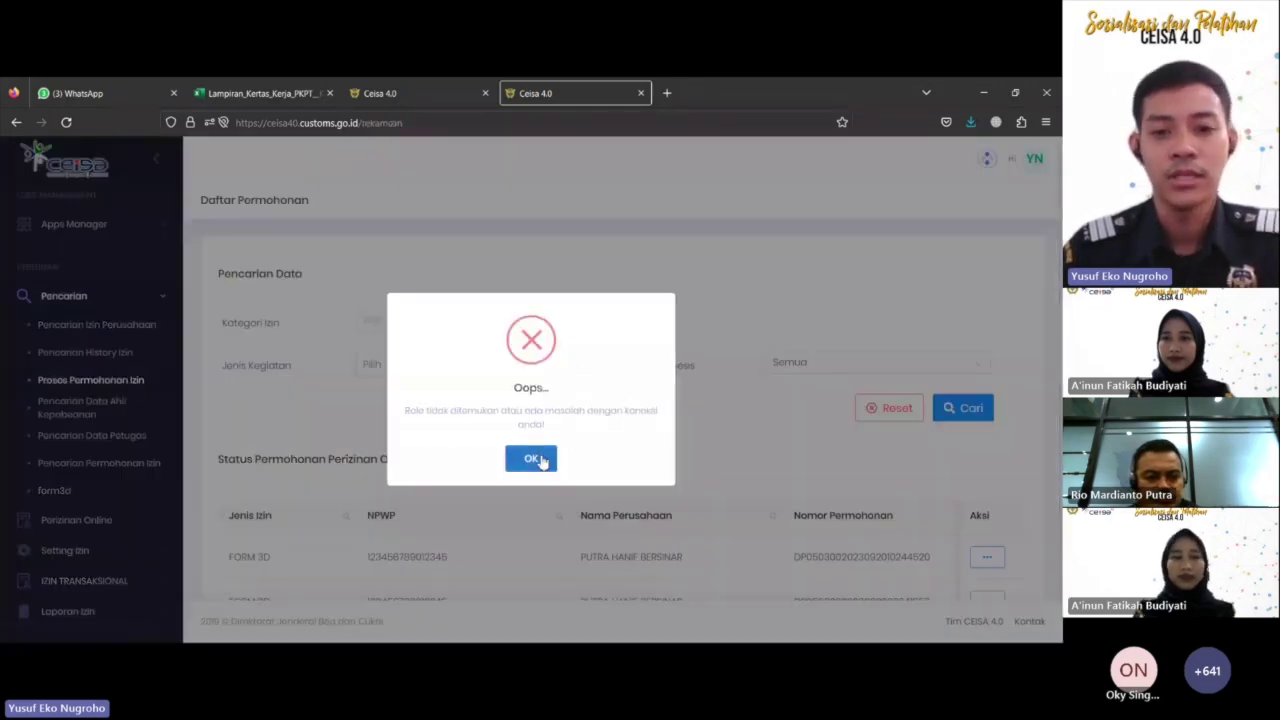
pyautogui.click(530, 458)
# - Search the permit applications with Kategori Izin set to Perizinan Transaksional and Jenis Kegiatan set to FORM 3D
pyautogui.click(574, 330)
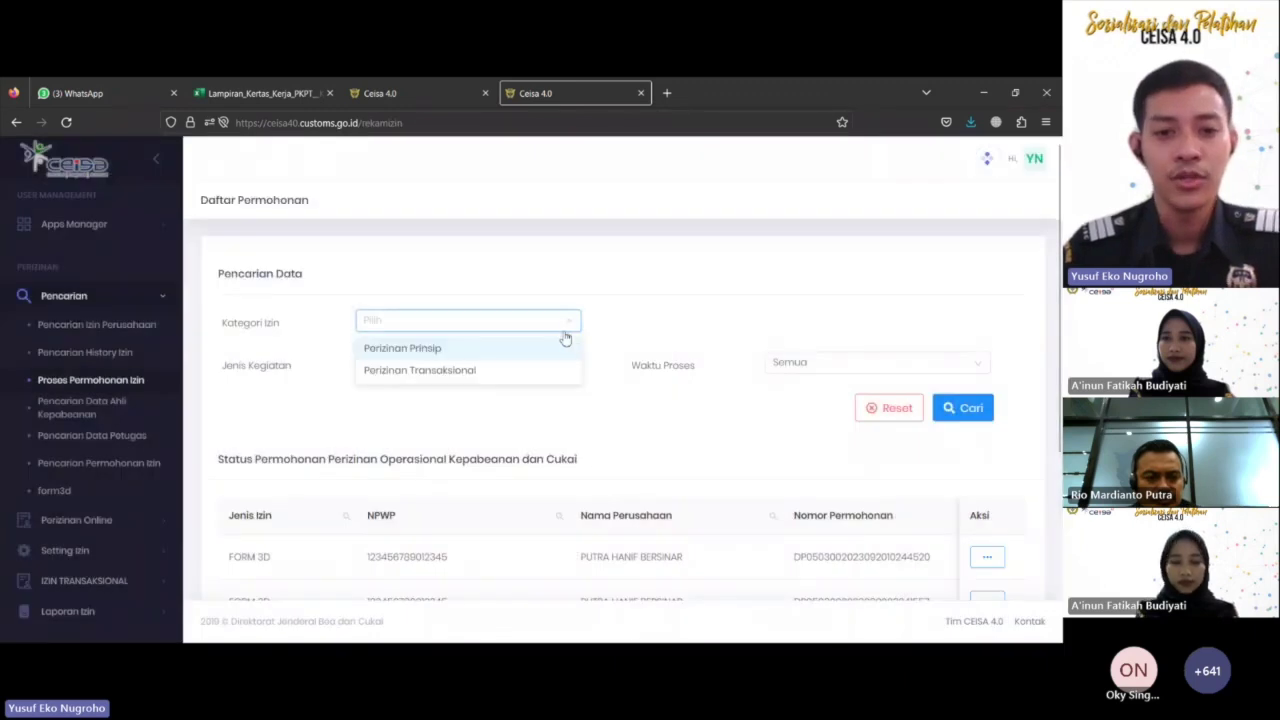
pyautogui.click(521, 378)
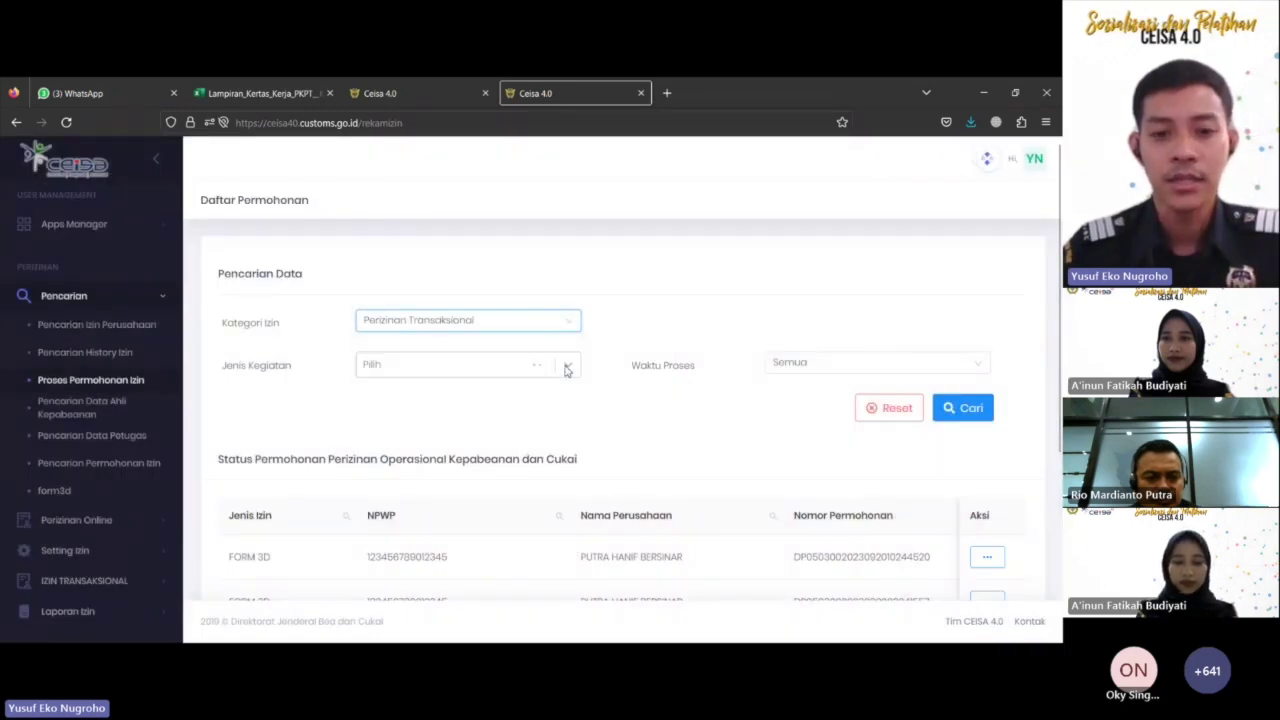
pyautogui.click(566, 370)
pyautogui.click(500, 424)
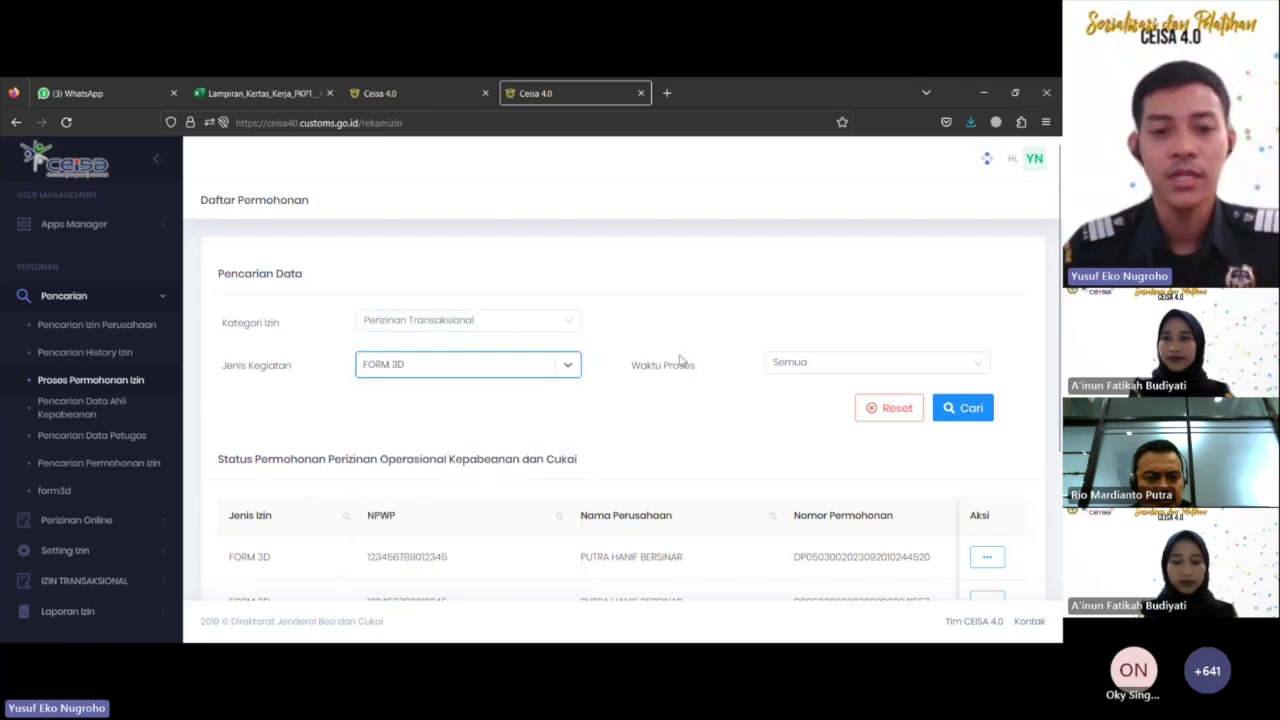
pyautogui.click(968, 408)
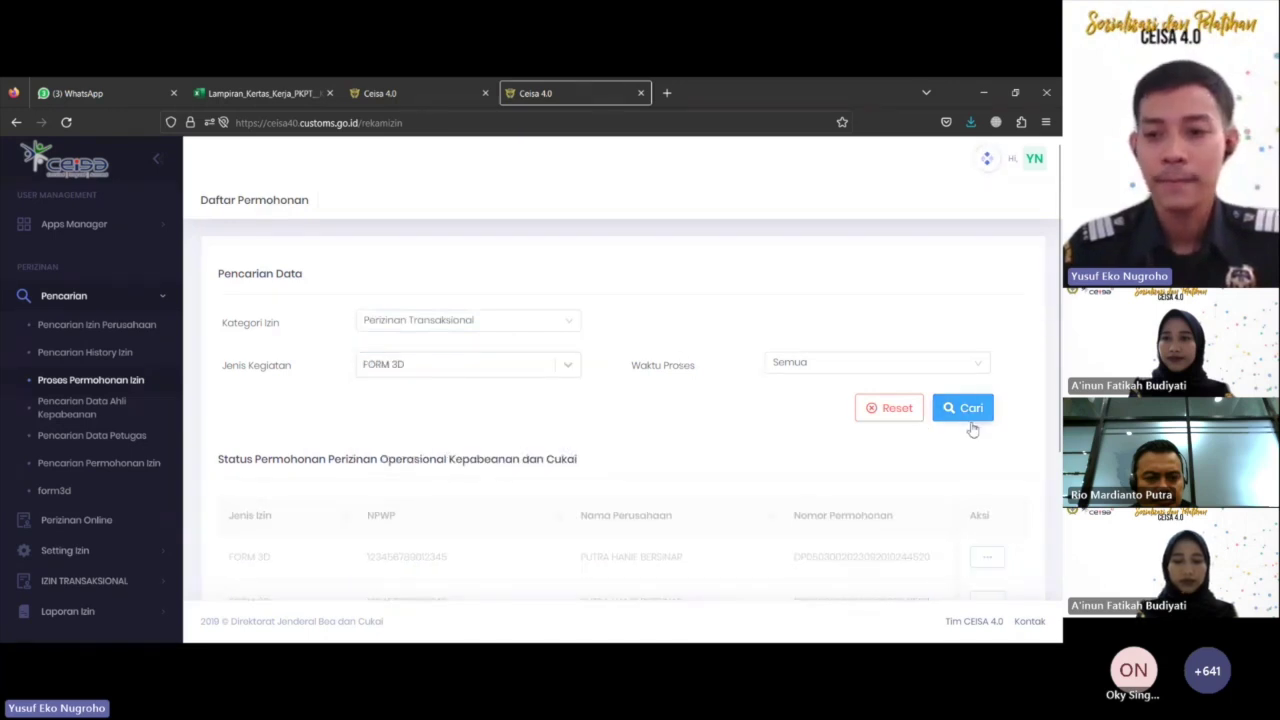
# - Examine the FORM 3D application list across its columns, including decision number, decision date, status and action
pyautogui.scroll(-3, 691, 429)
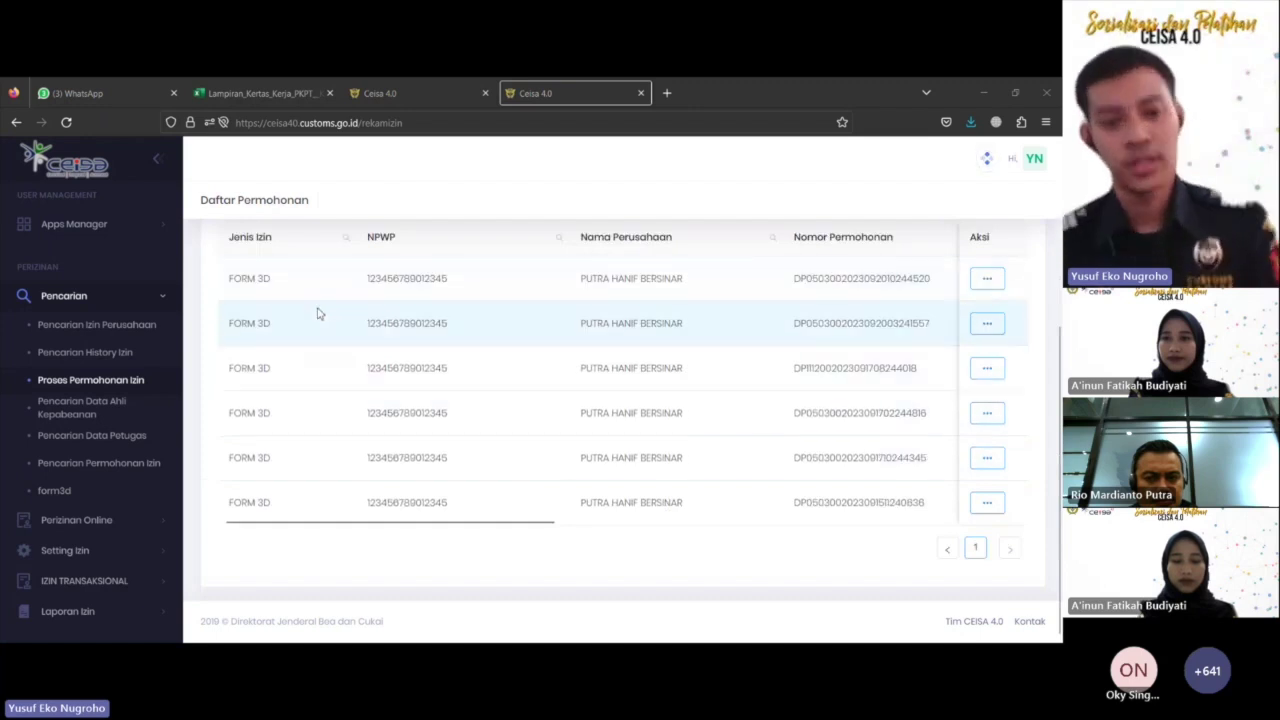
pyautogui.scroll(2, 337, 400)
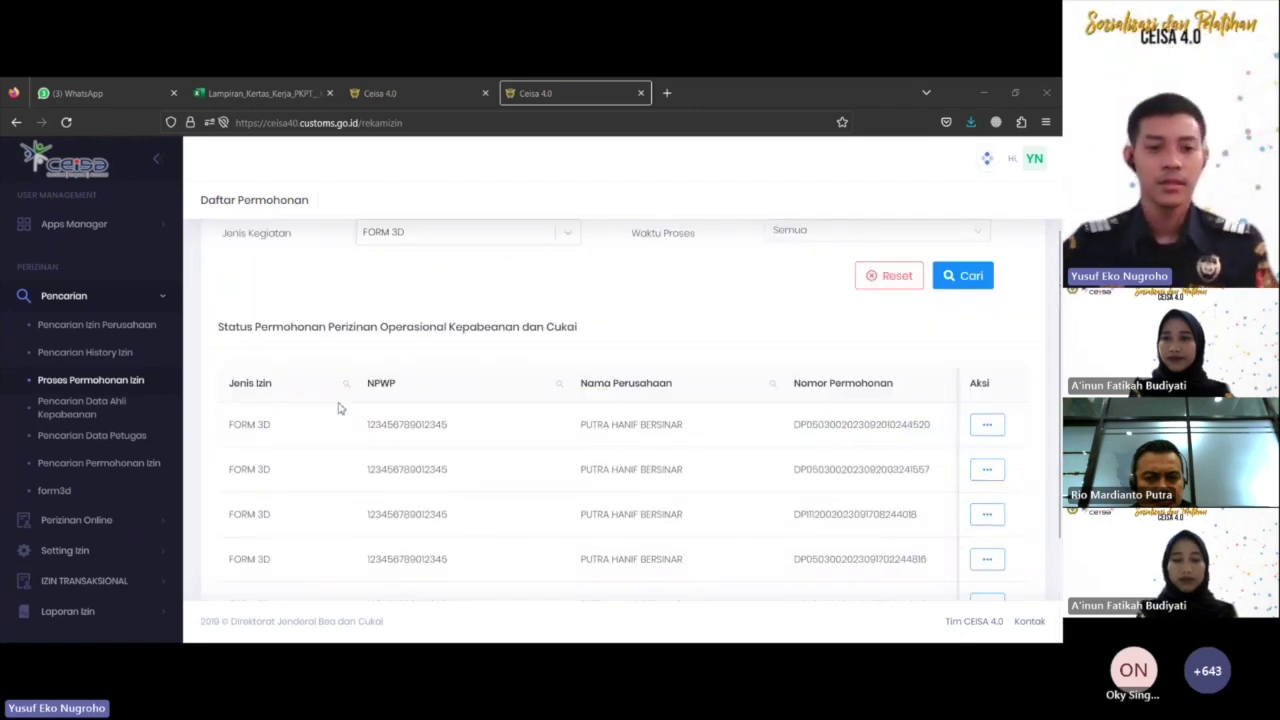
pyautogui.scroll(-3, 465, 410)
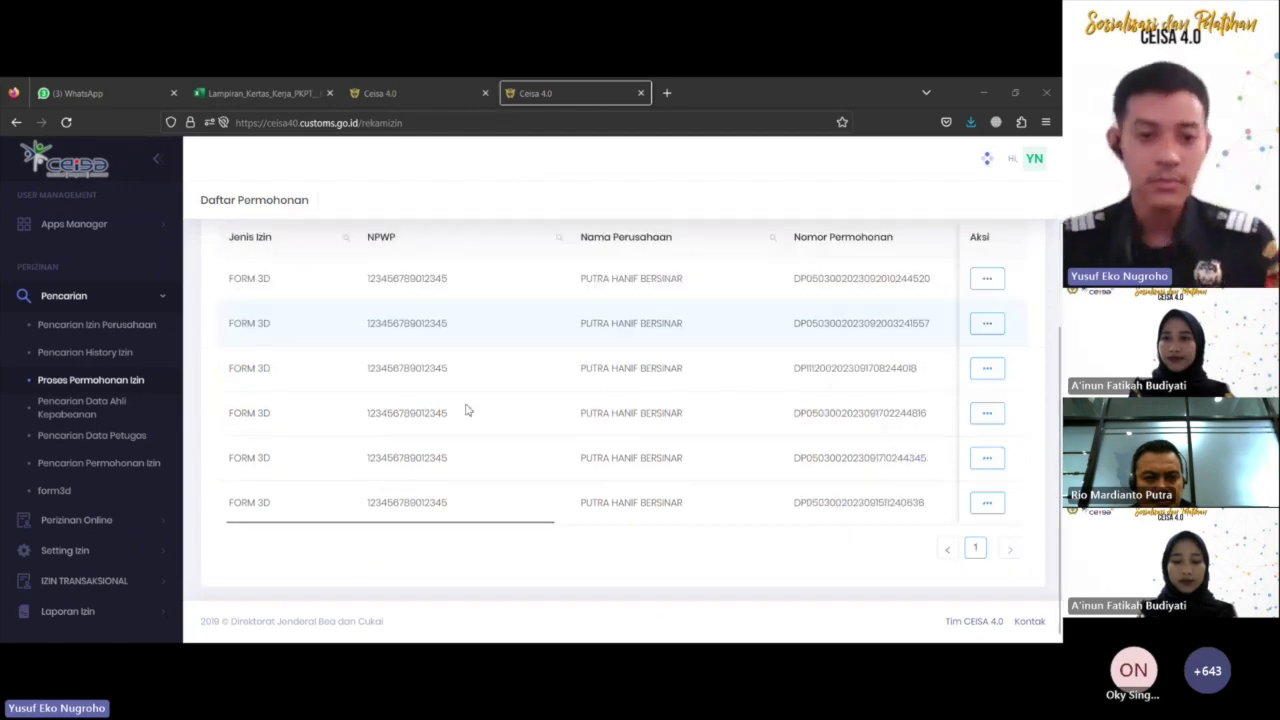
pyautogui.moveTo(460, 522); pyautogui.dragTo(894, 474)
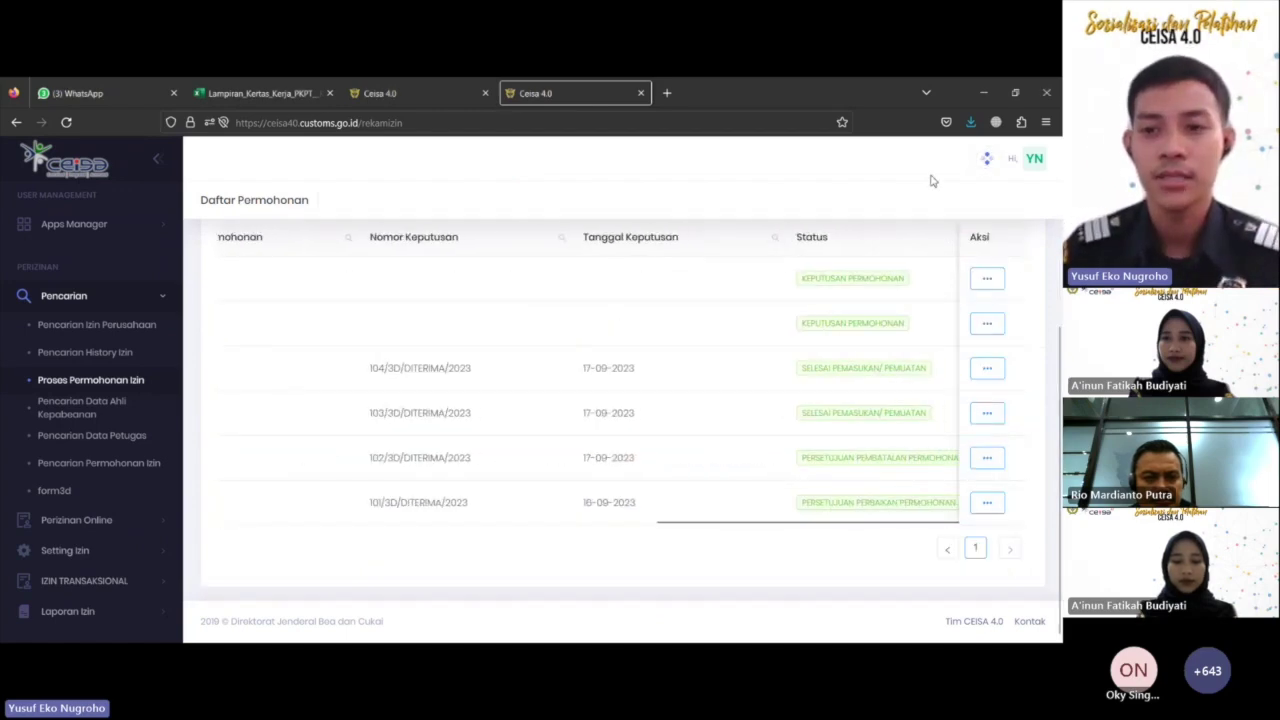
pyautogui.scroll(1, 829, 540)
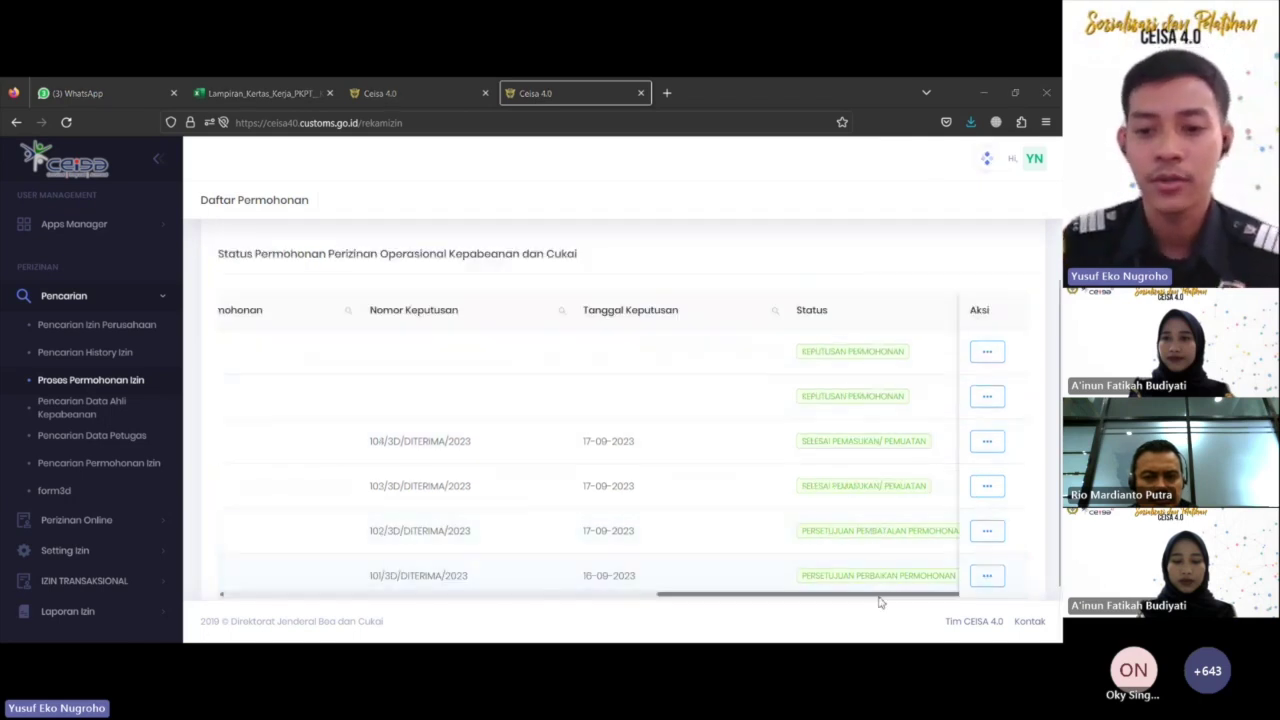
pyautogui.moveTo(886, 603); pyautogui.dragTo(923, 580)
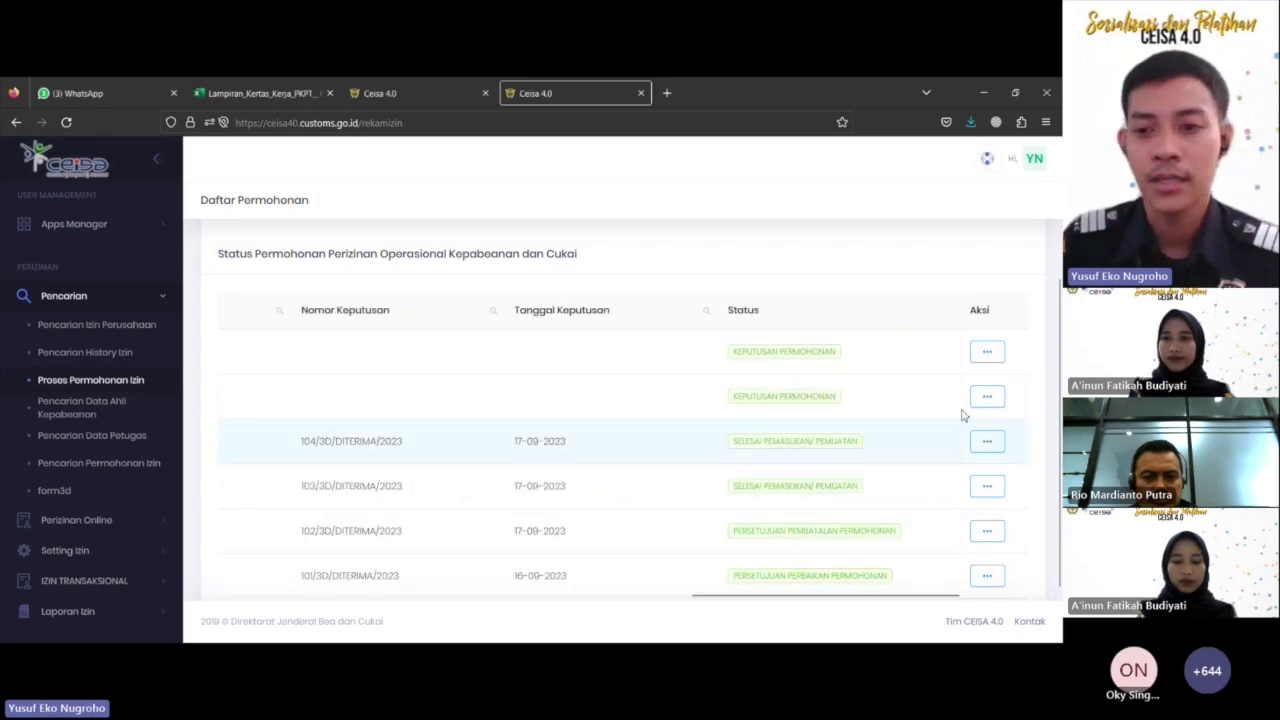
# - Open the Keputusan Permohonan form for the second listed FORM 3D application and check its Identitas Perusahaan section
pyautogui.click(993, 400)
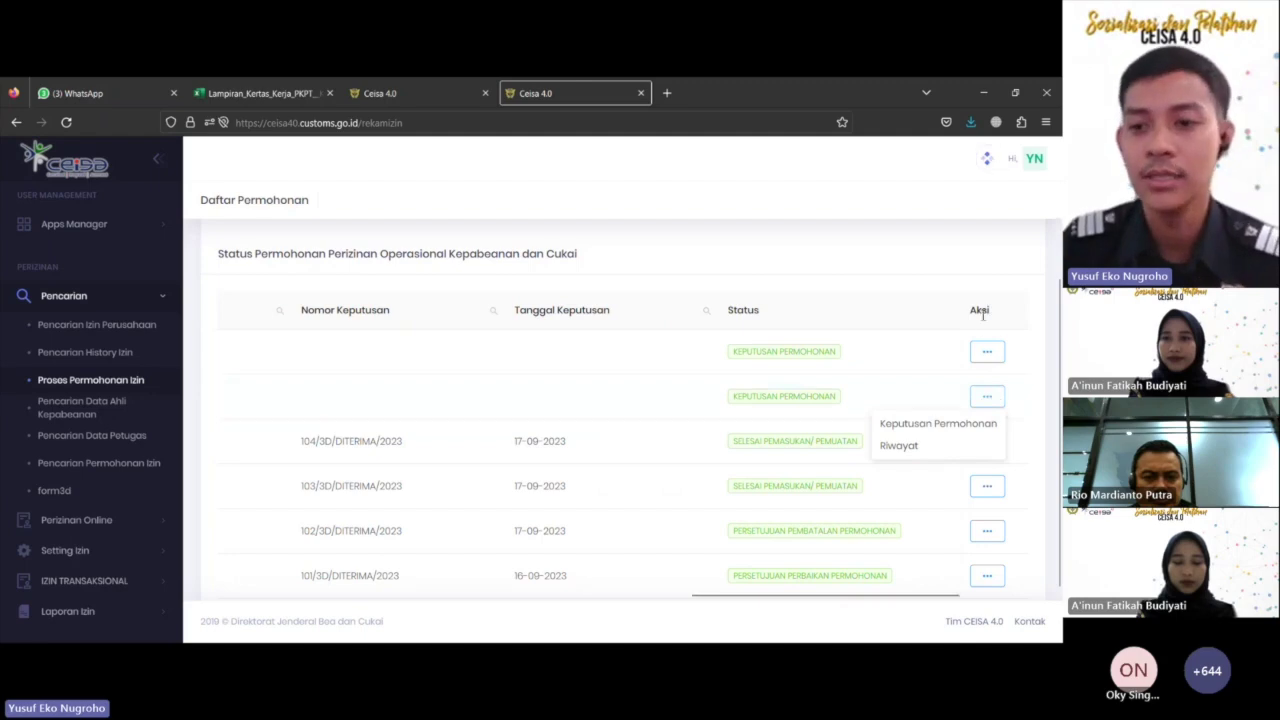
pyautogui.click(939, 432)
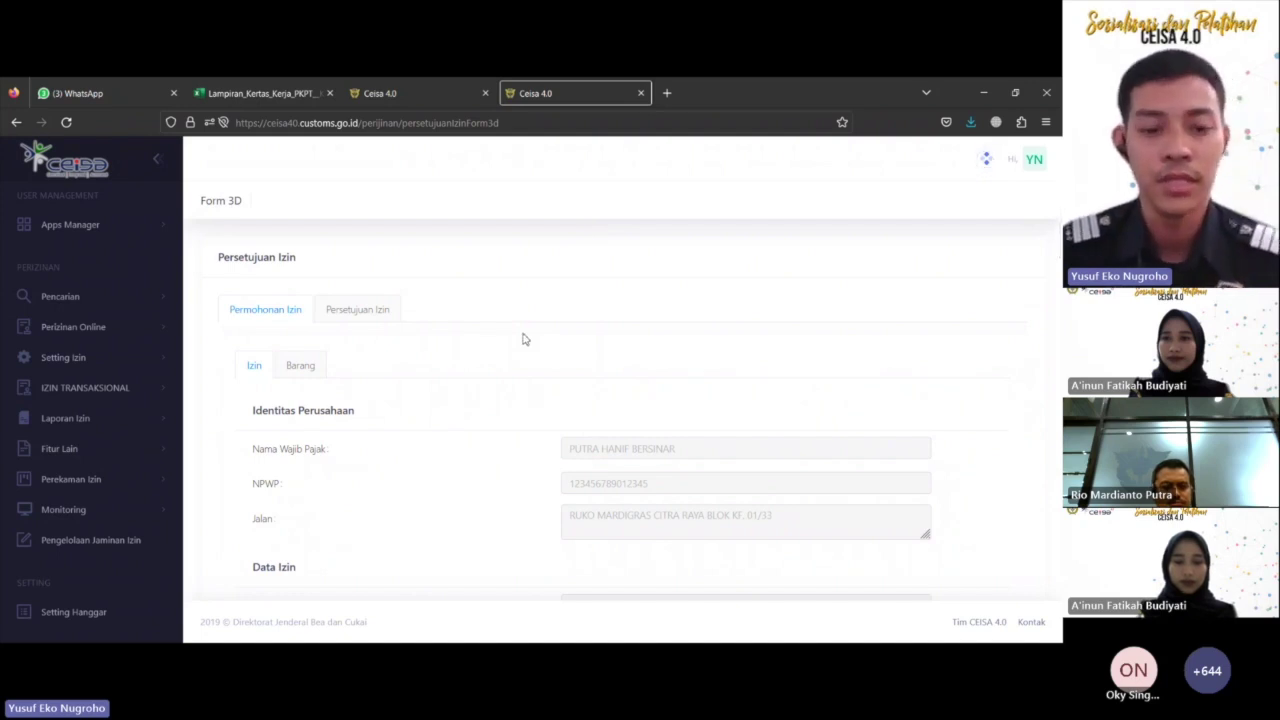
pyautogui.scroll(-1, 522, 342)
pyautogui.scroll(1, 450, 340)
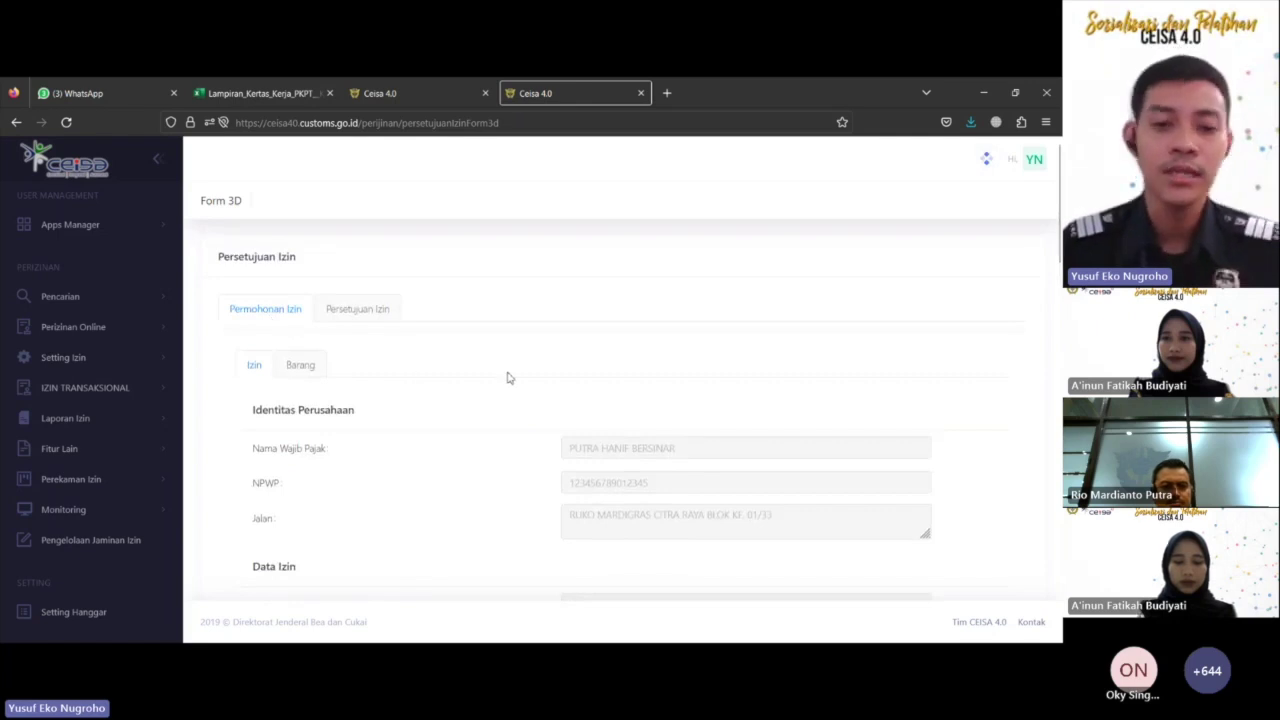
pyautogui.scroll(-4, 507, 378)
pyautogui.scroll(4, 507, 378)
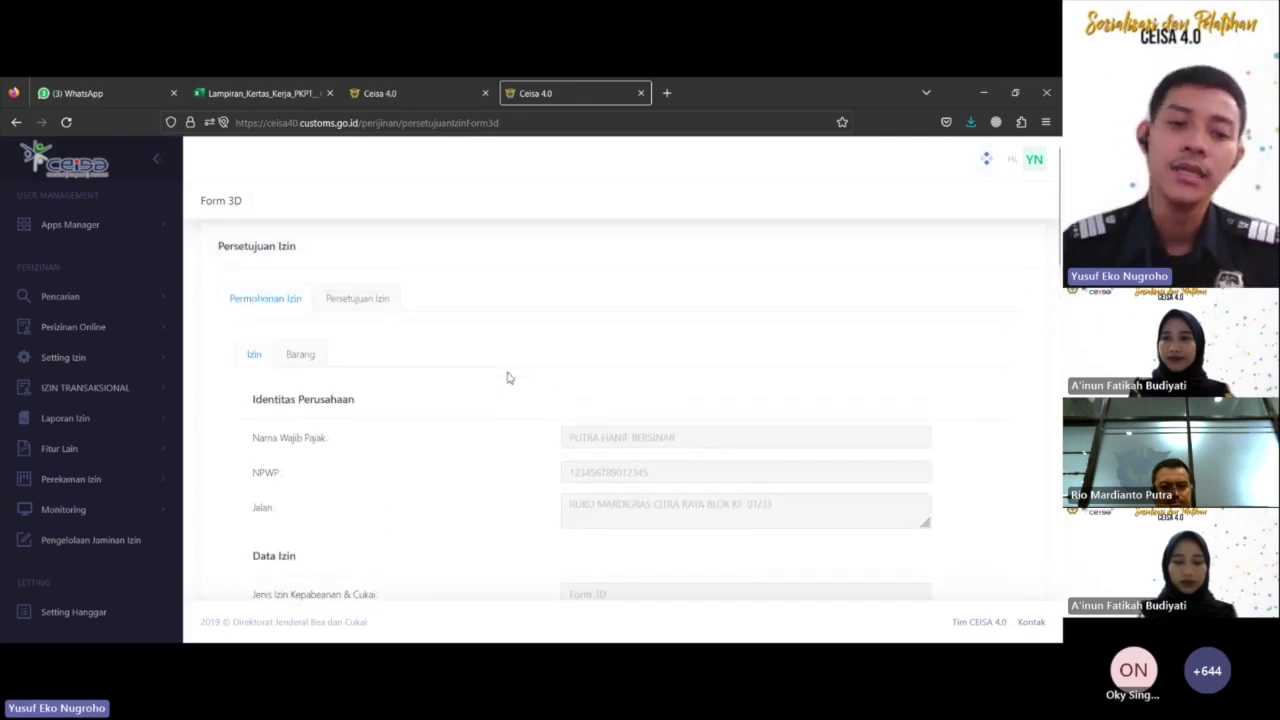
pyautogui.scroll(1, 507, 378)
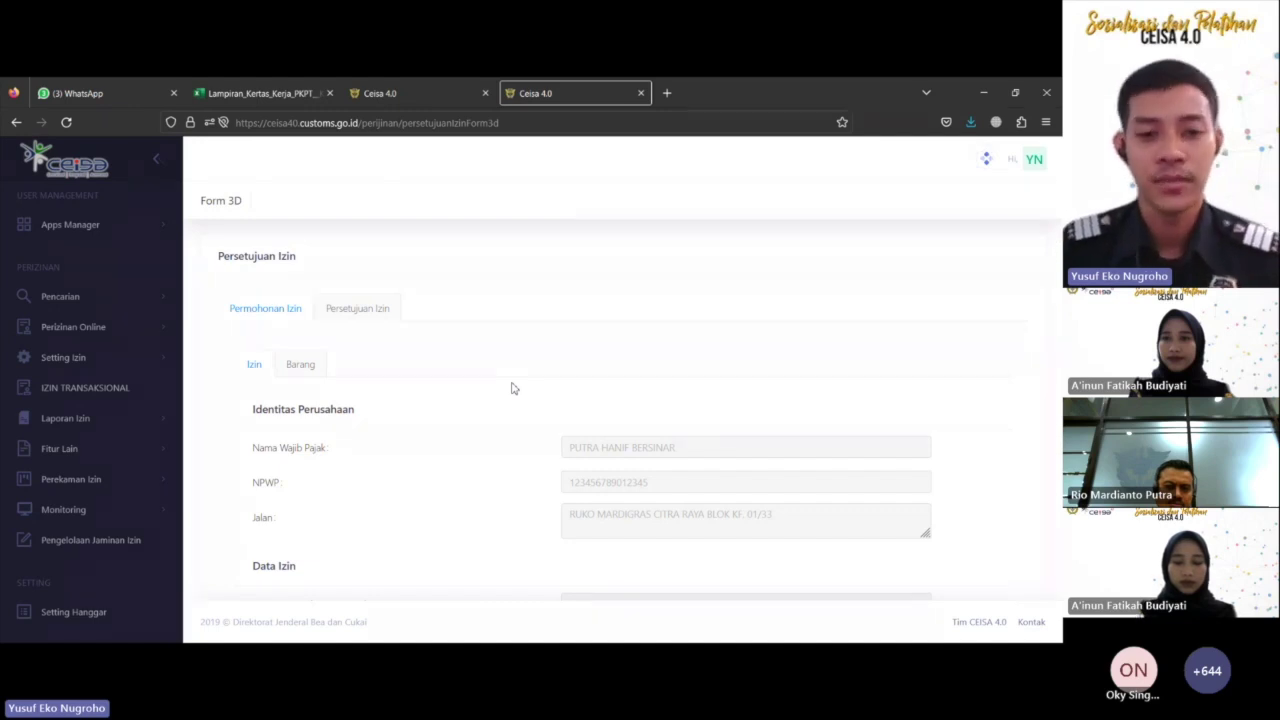
# - Examine the application's Data Izin section, including the customs office, estimated export date, transport, voyage, location type and warehouse
pyautogui.scroll(-3, 406, 276)
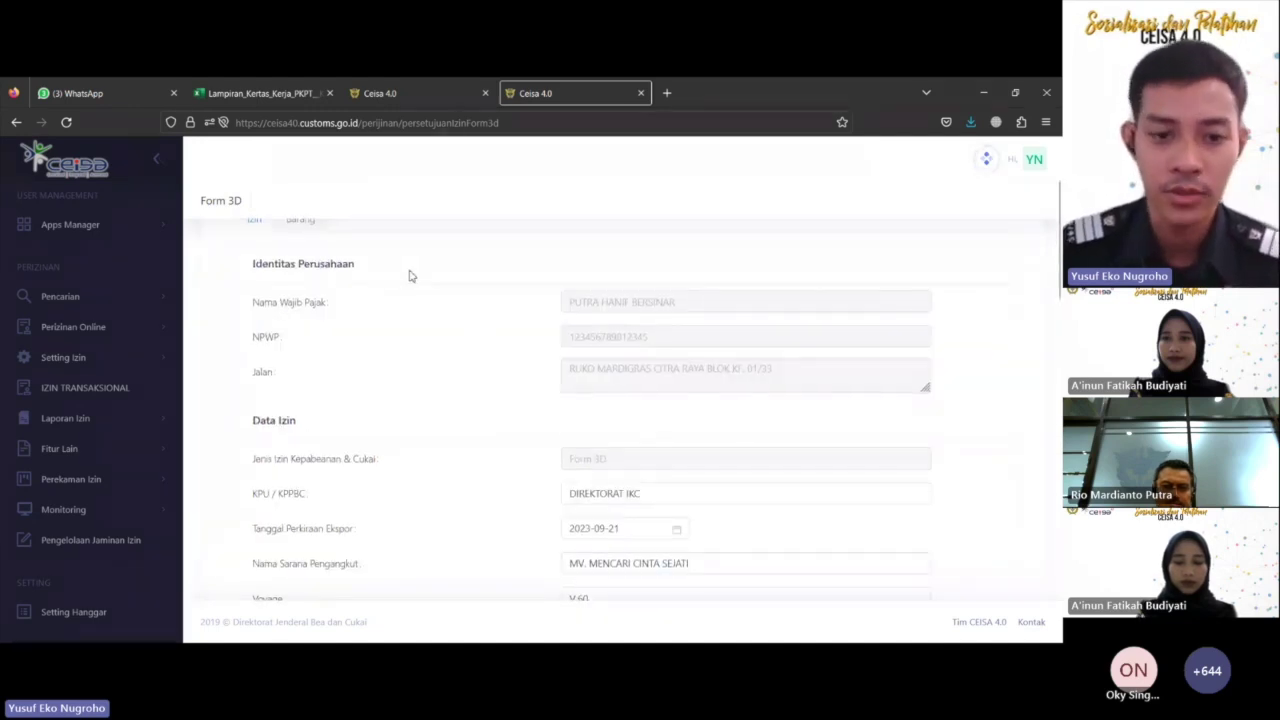
pyautogui.scroll(-3, 454, 309)
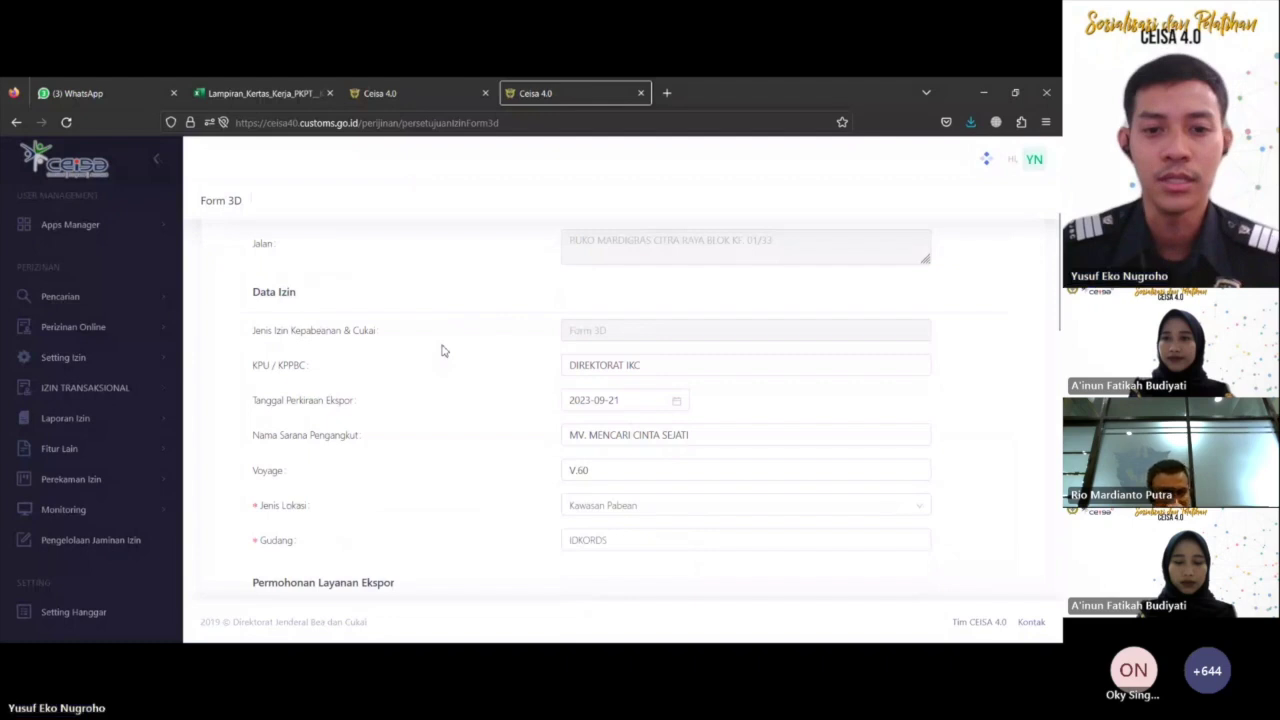
pyautogui.scroll(-1, 480, 355)
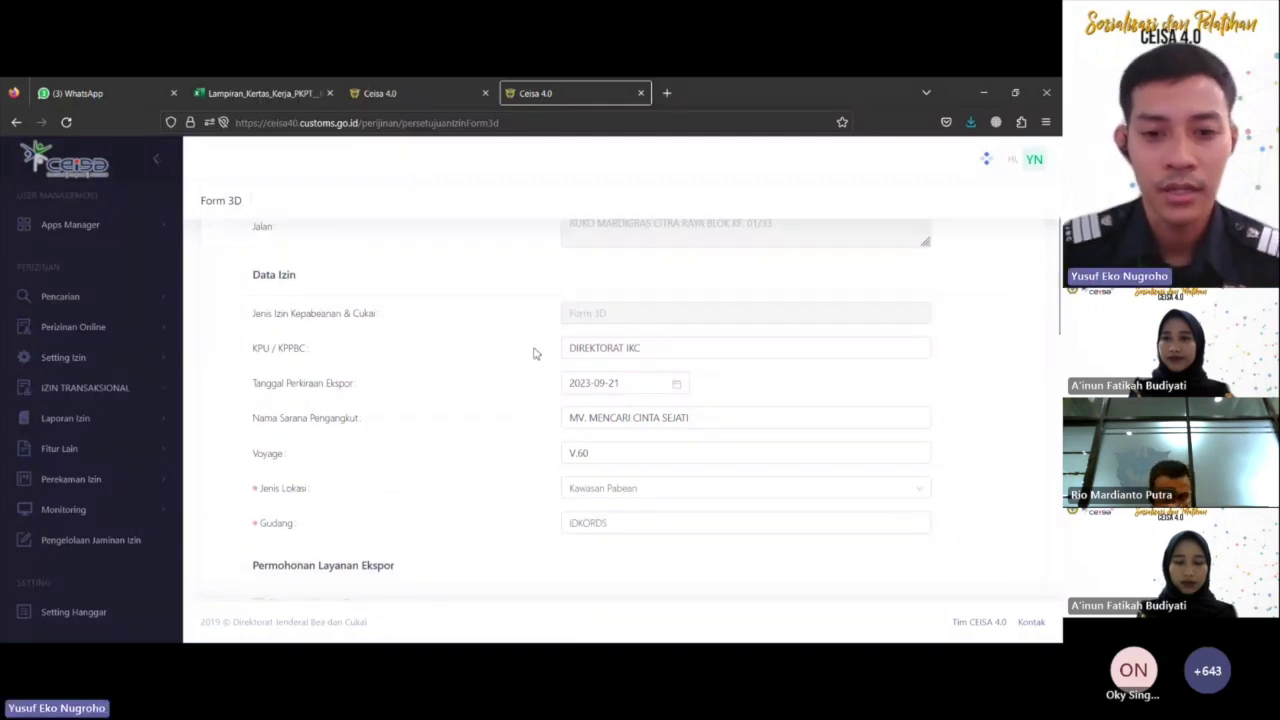
pyautogui.scroll(-3, 537, 340)
pyautogui.scroll(1, 543, 354)
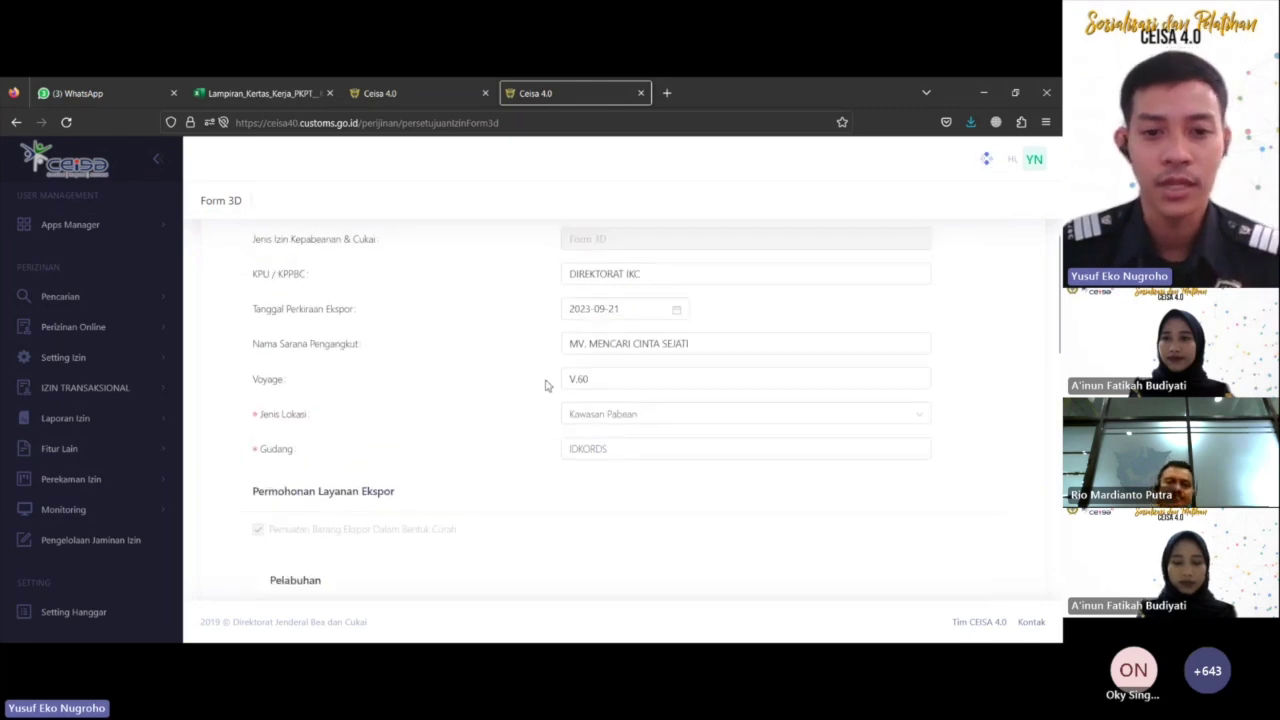
pyautogui.scroll(-2, 555, 457)
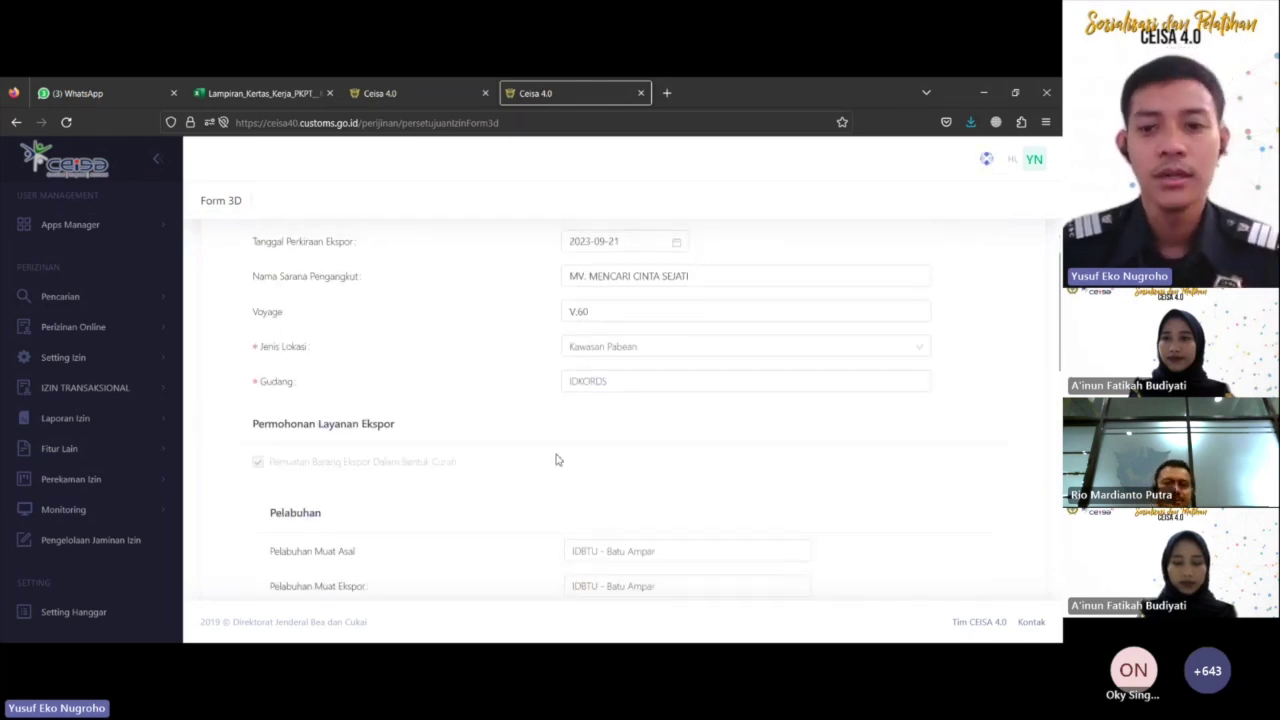
pyautogui.scroll(2, 558, 459)
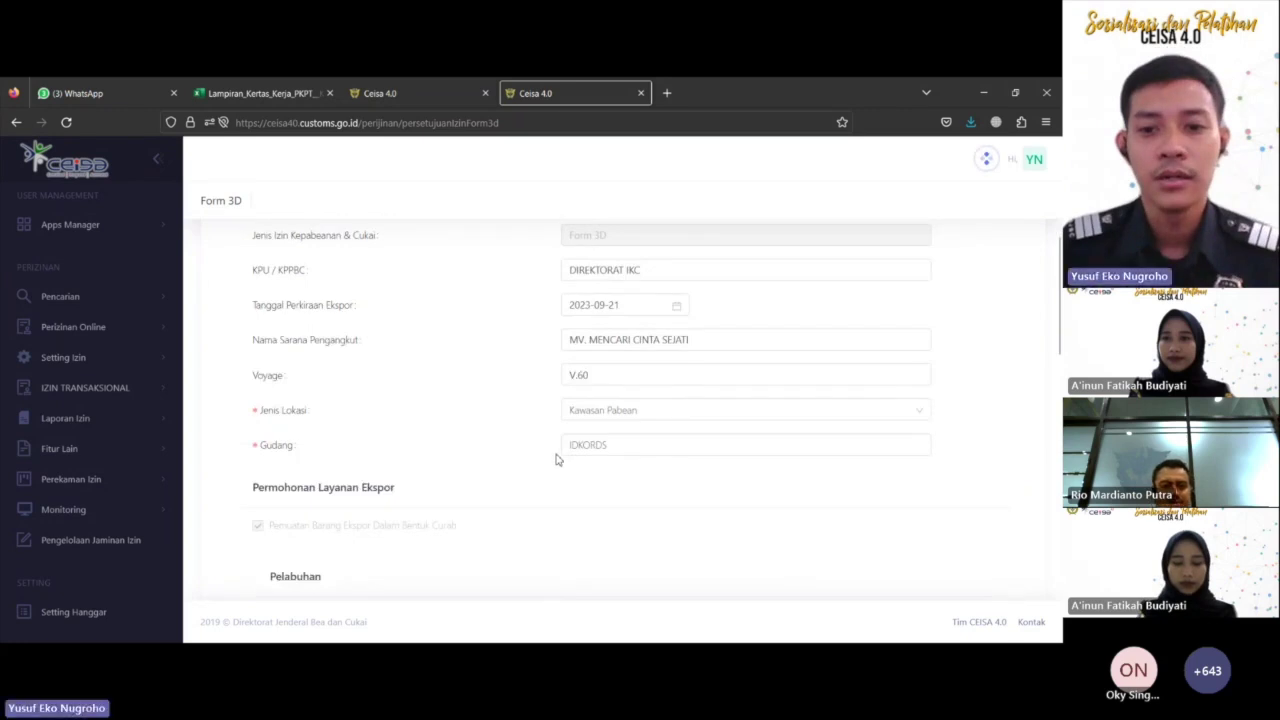
pyautogui.scroll(-5, 530, 414)
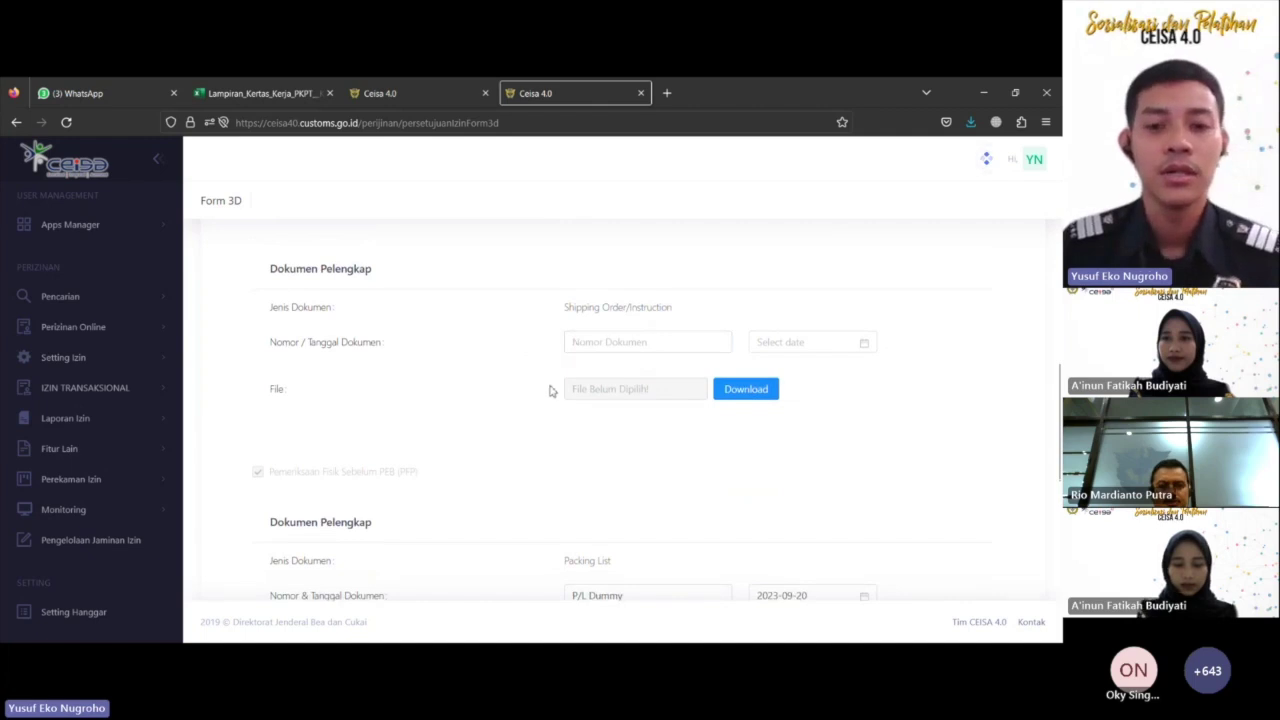
pyautogui.scroll(10, 548, 381)
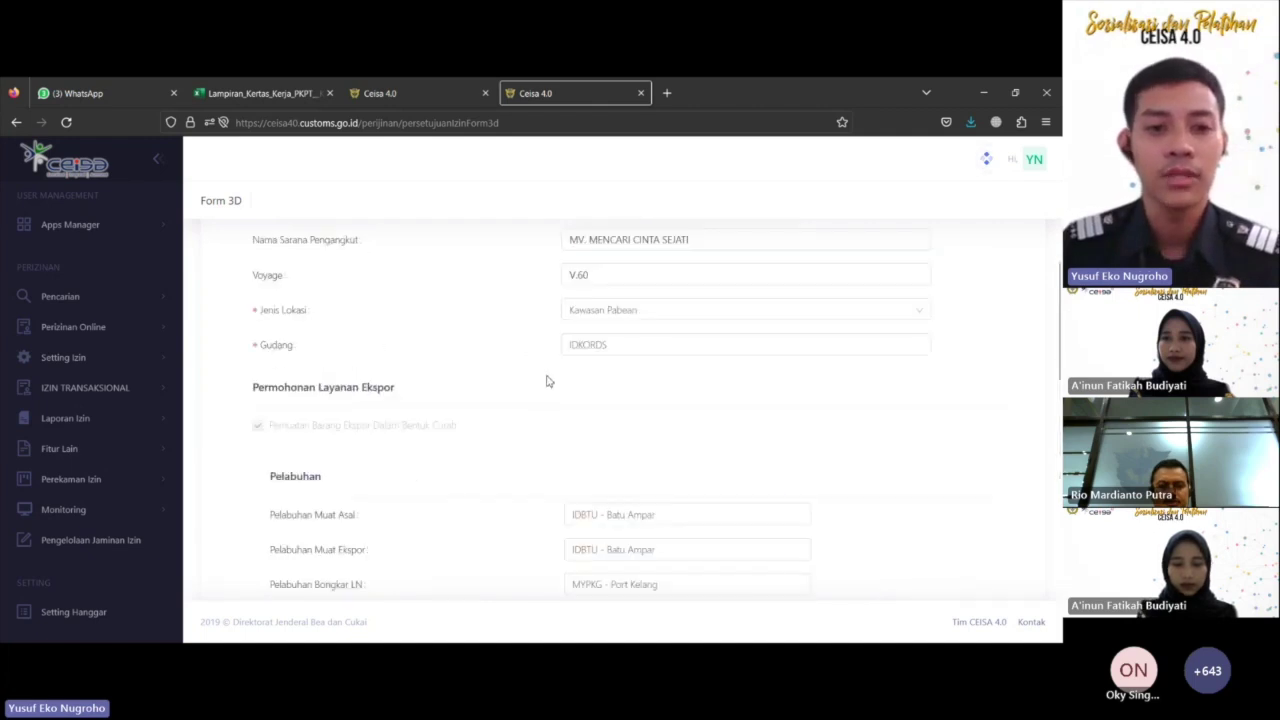
pyautogui.scroll(2, 548, 381)
# - Examine the Permohonan Layanan Ekspor section, covering ports, supporting documents for each requested service and the Peti Kemas table
pyautogui.scroll(-15, 548, 385)
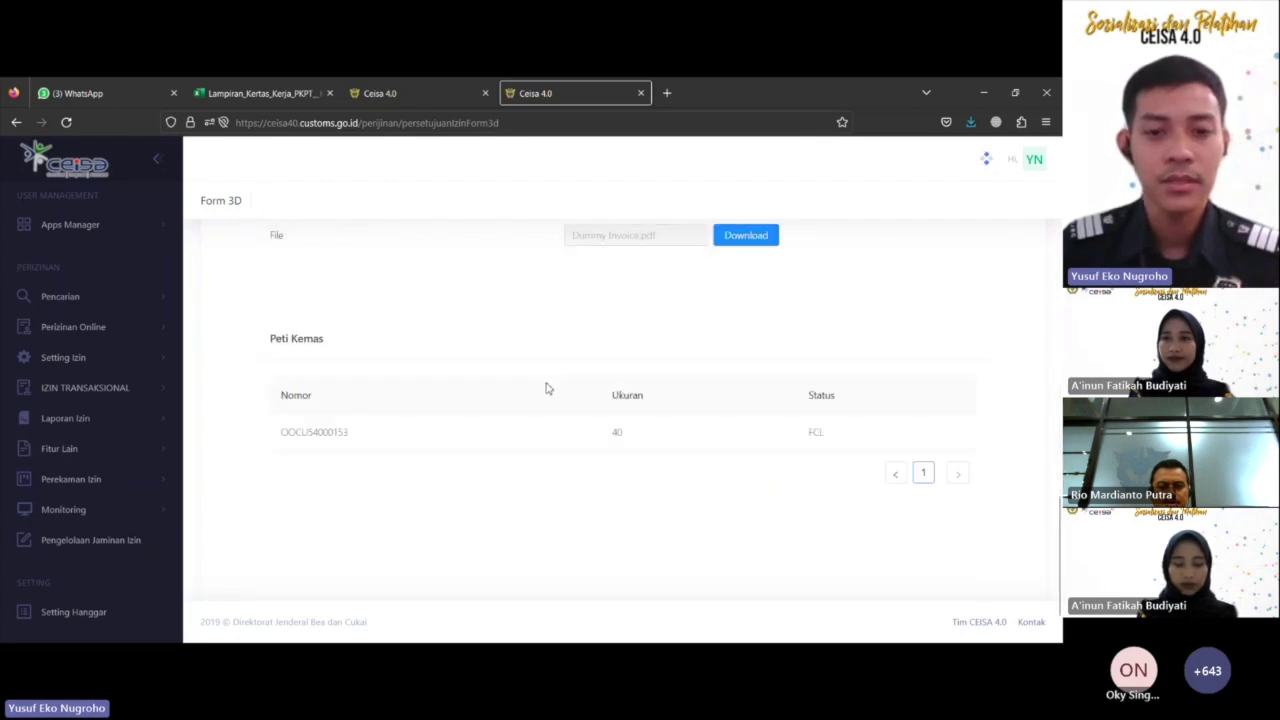
pyautogui.scroll(3, 548, 388)
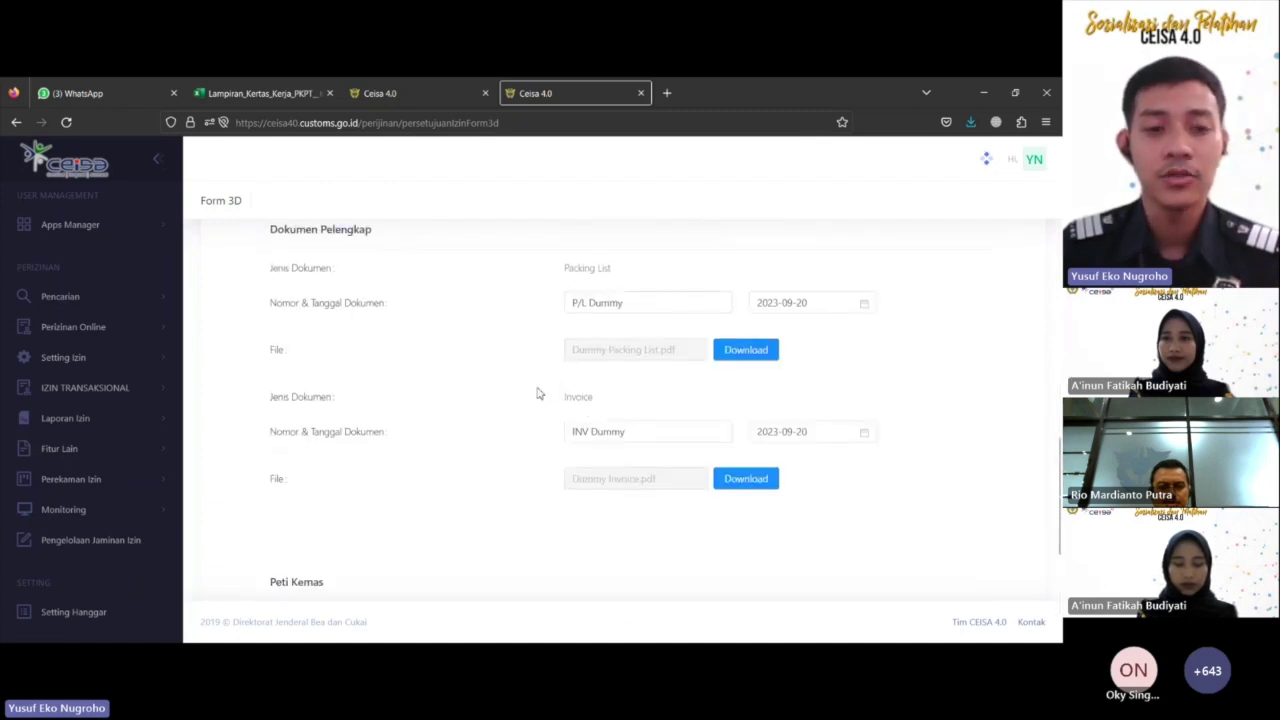
pyautogui.scroll(4, 537, 393)
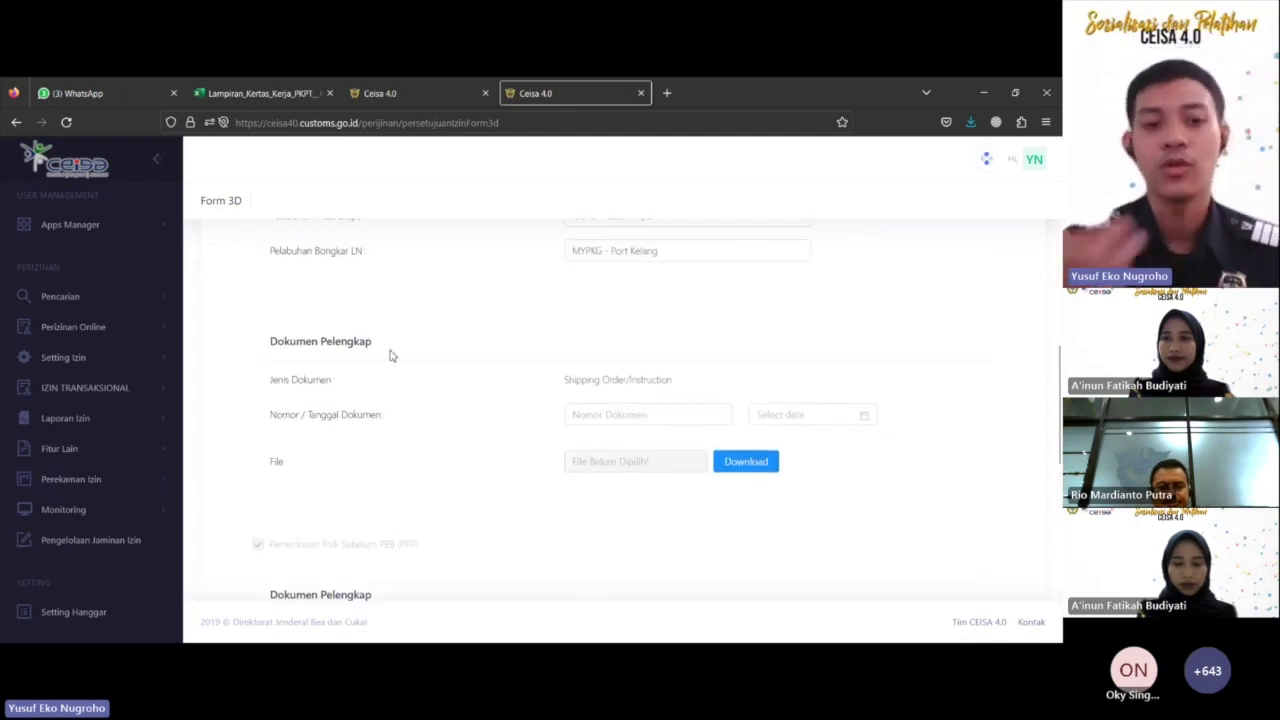
pyautogui.scroll(-1, 477, 386)
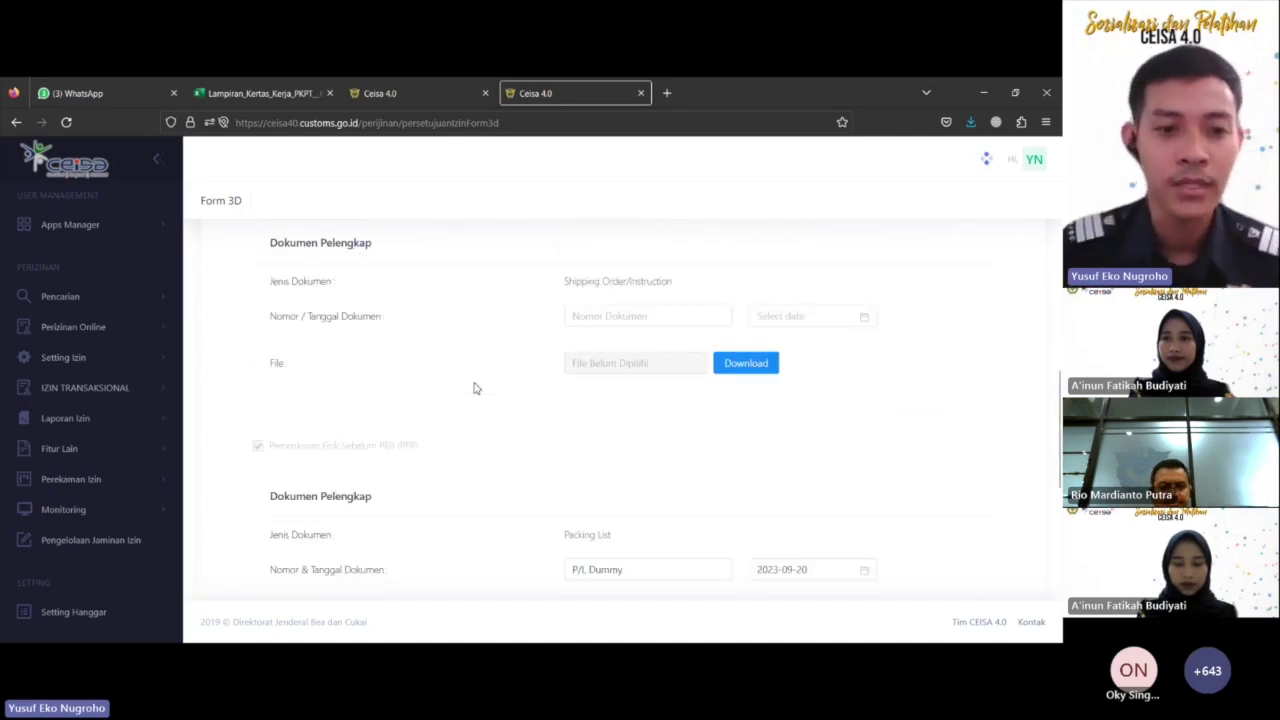
pyautogui.scroll(5, 475, 388)
pyautogui.scroll(-3, 476, 387)
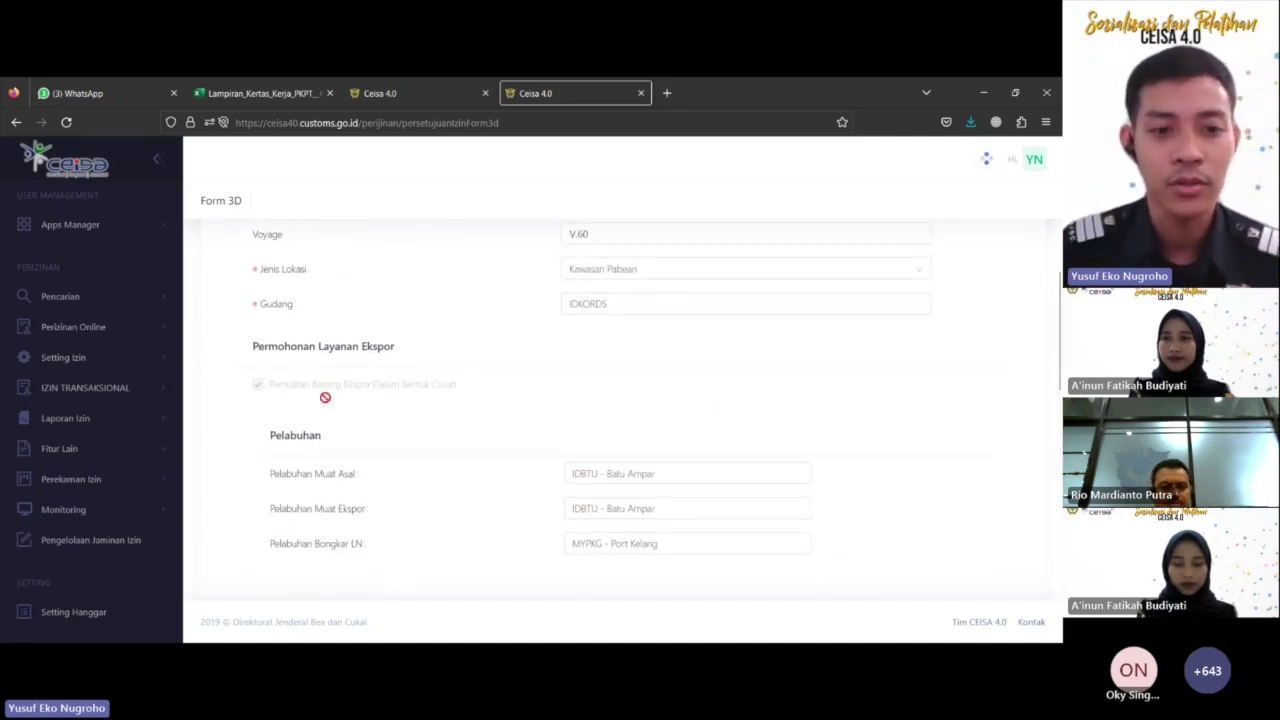
pyautogui.scroll(-7, 494, 386)
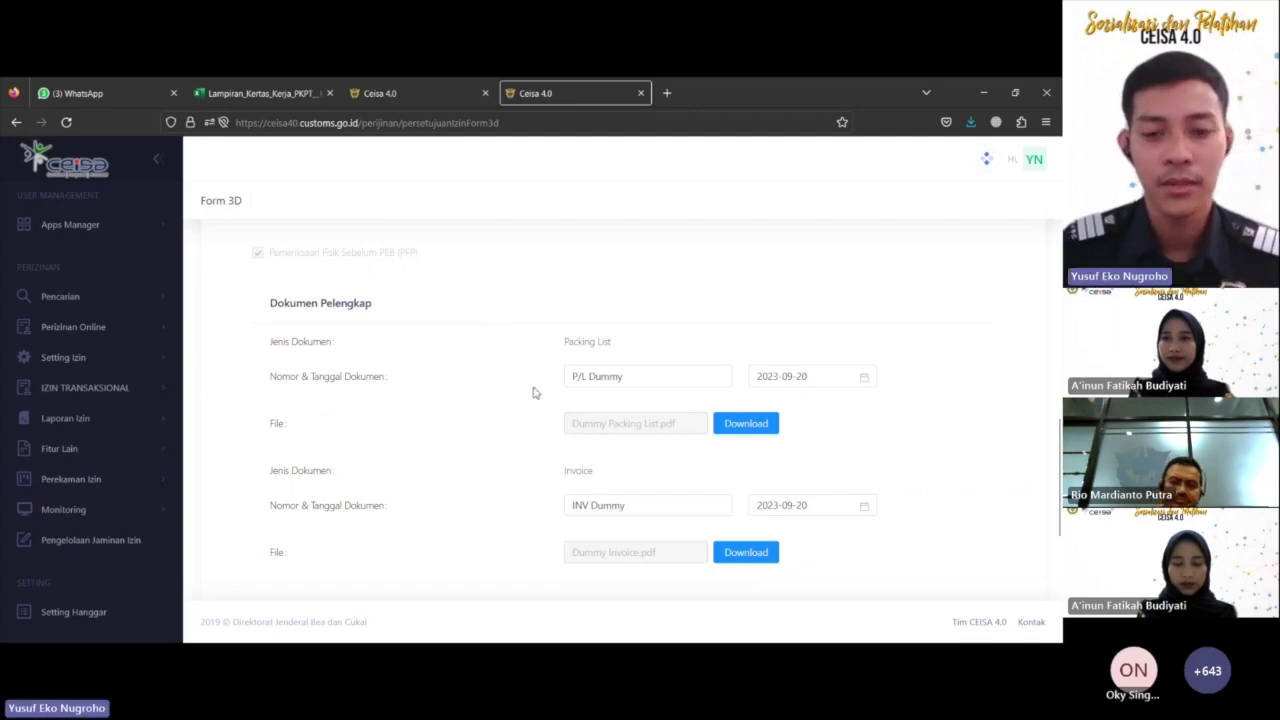
pyautogui.scroll(-1, 528, 386)
pyautogui.scroll(1, 531, 383)
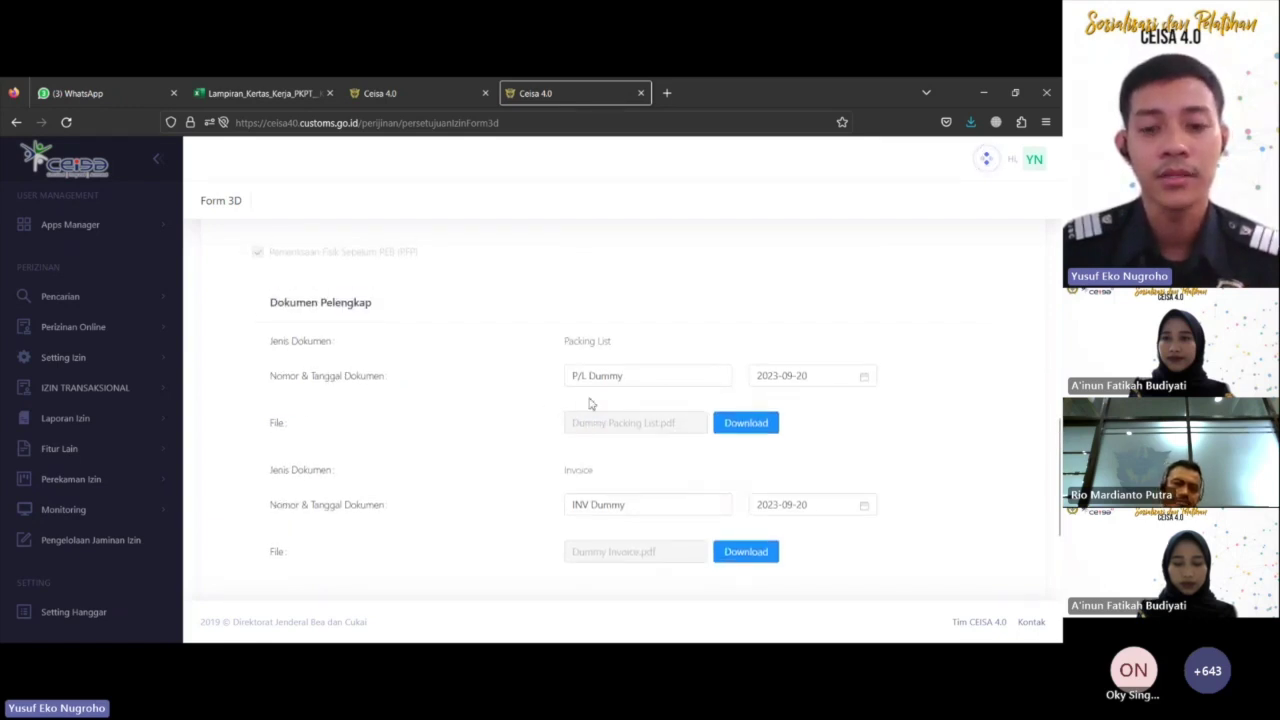
# - Open the attached Packing List file through the blocked pop-up, review the document and return to the Form 3D page
pyautogui.click(757, 426)
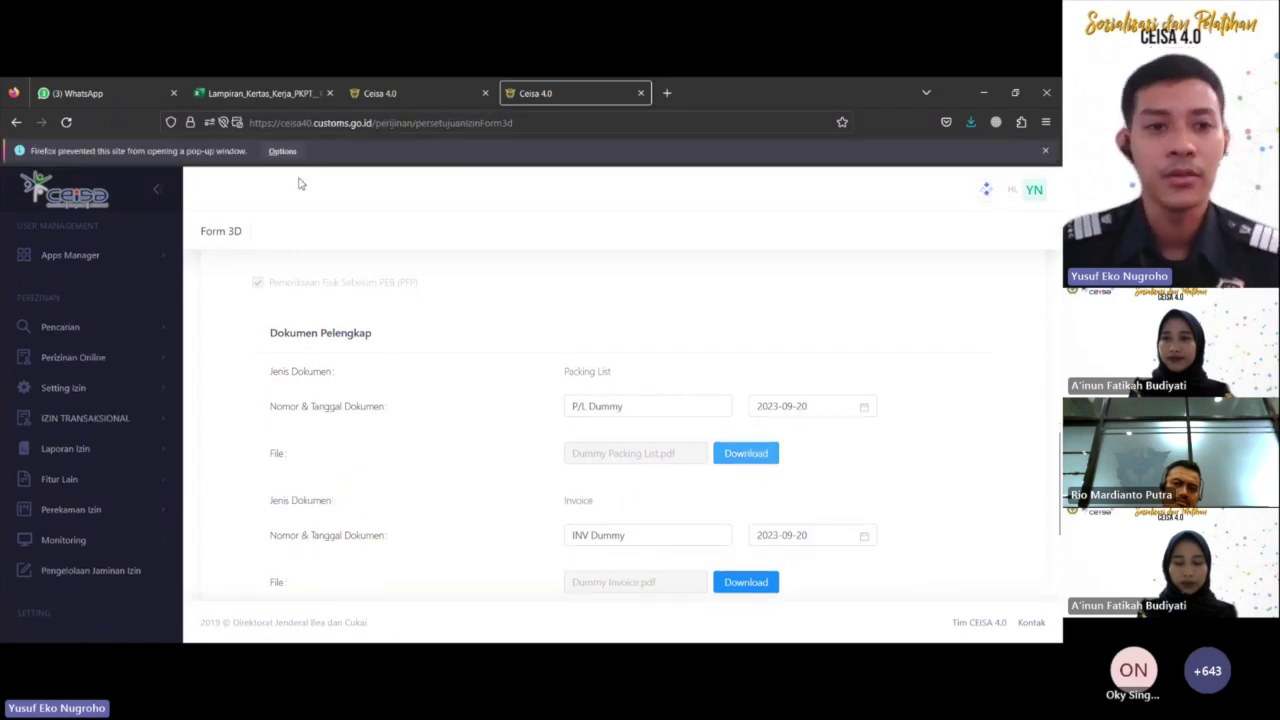
pyautogui.click(282, 151)
pyautogui.click(337, 177)
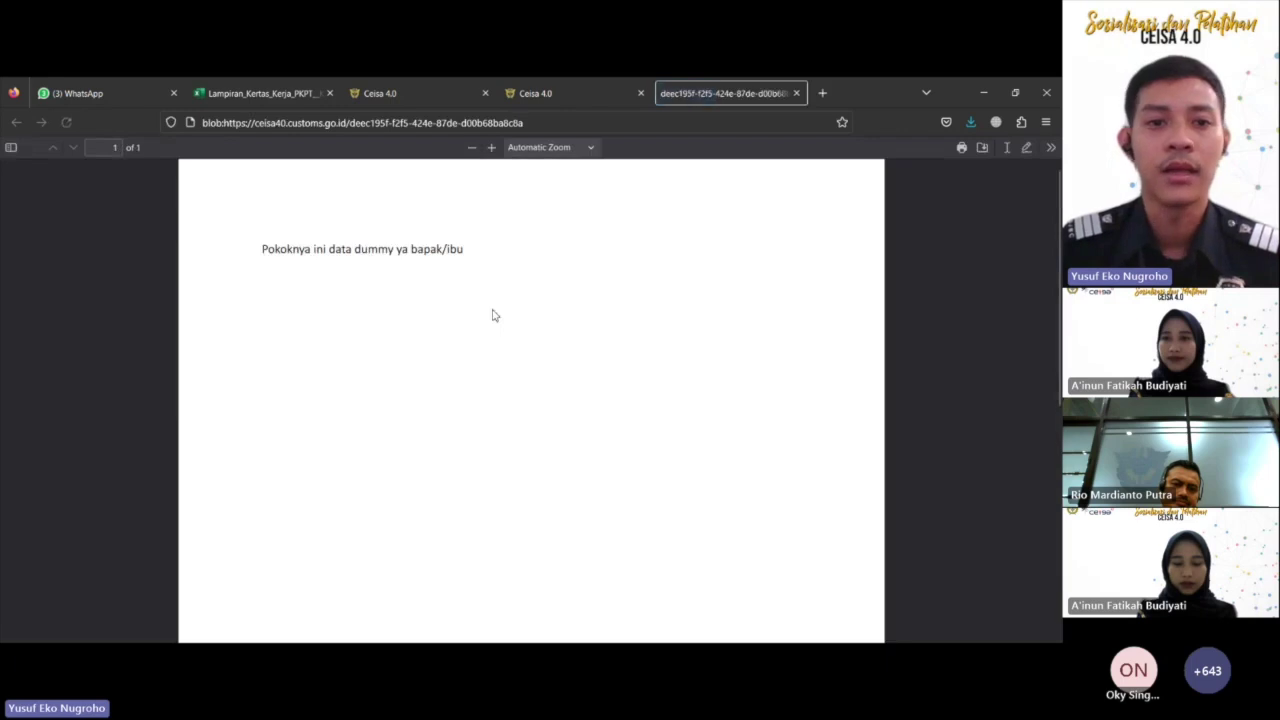
pyautogui.scroll(-5, 557, 384)
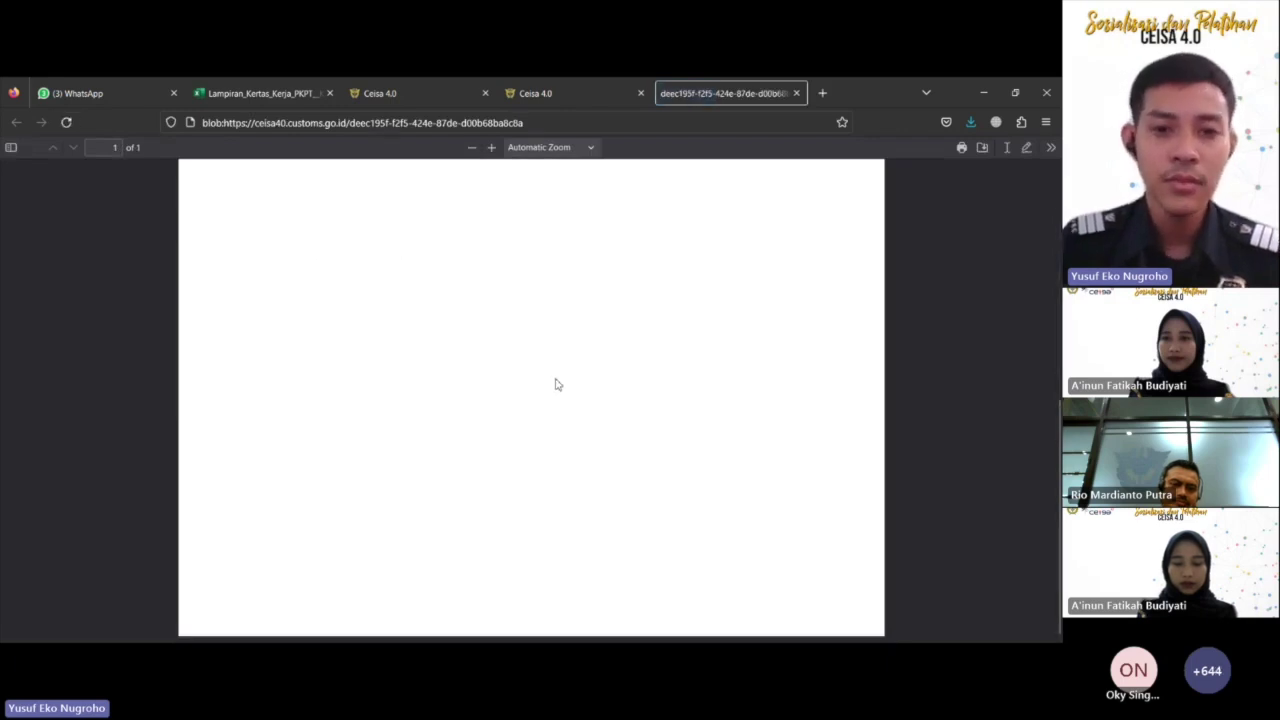
pyautogui.scroll(3, 557, 384)
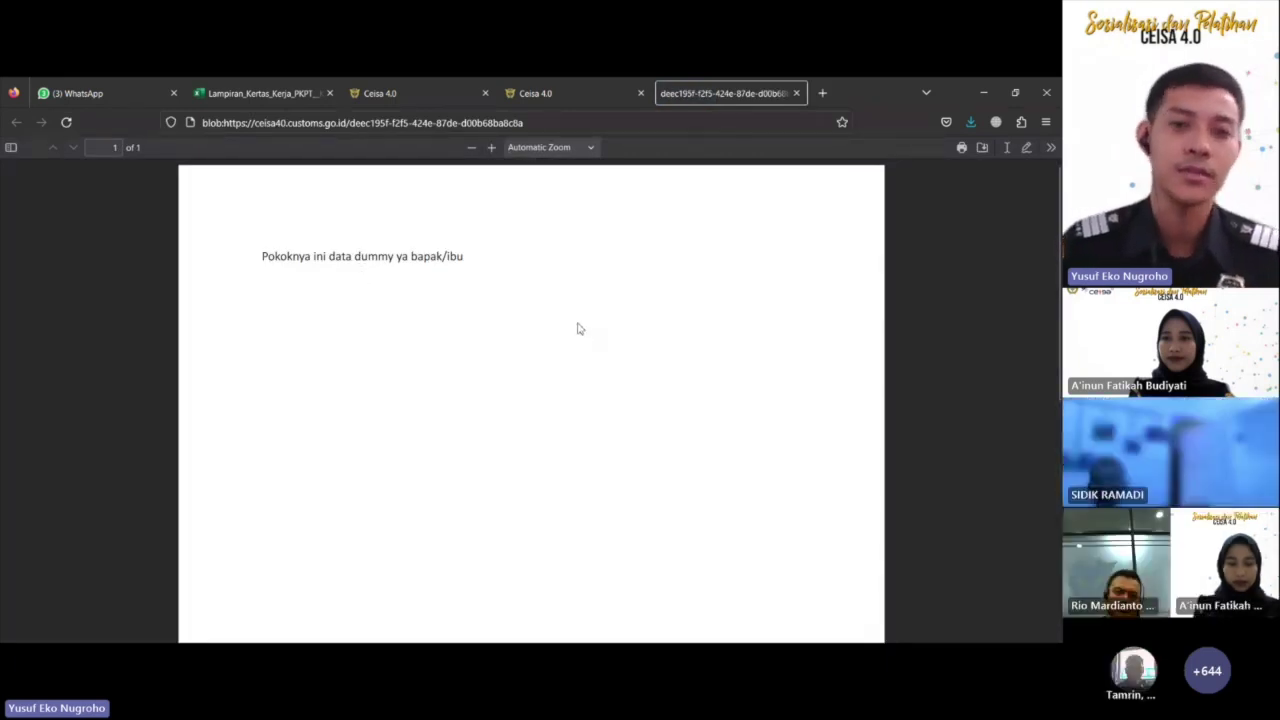
pyautogui.click(595, 99)
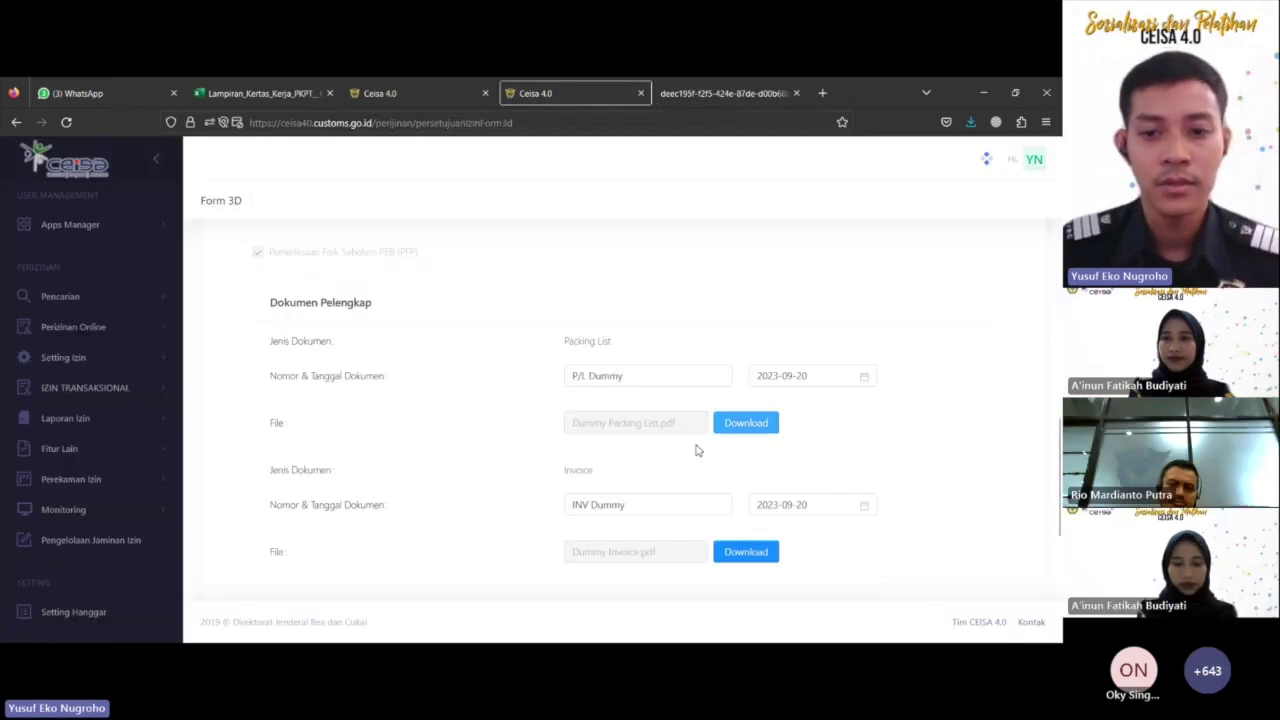
# - Review the Peti Kemas table and the application's Data Barang with description, quantity and tariff post
pyautogui.scroll(-5, 745, 440)
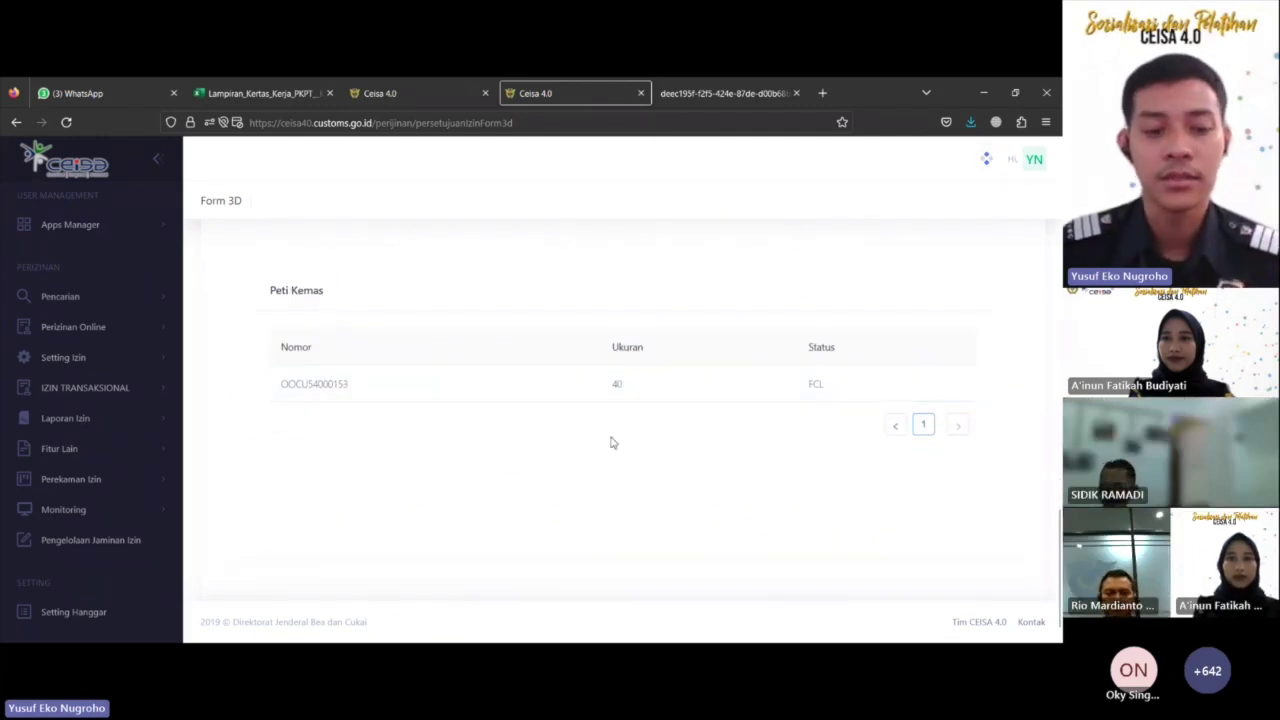
pyautogui.scroll(15, 680, 443)
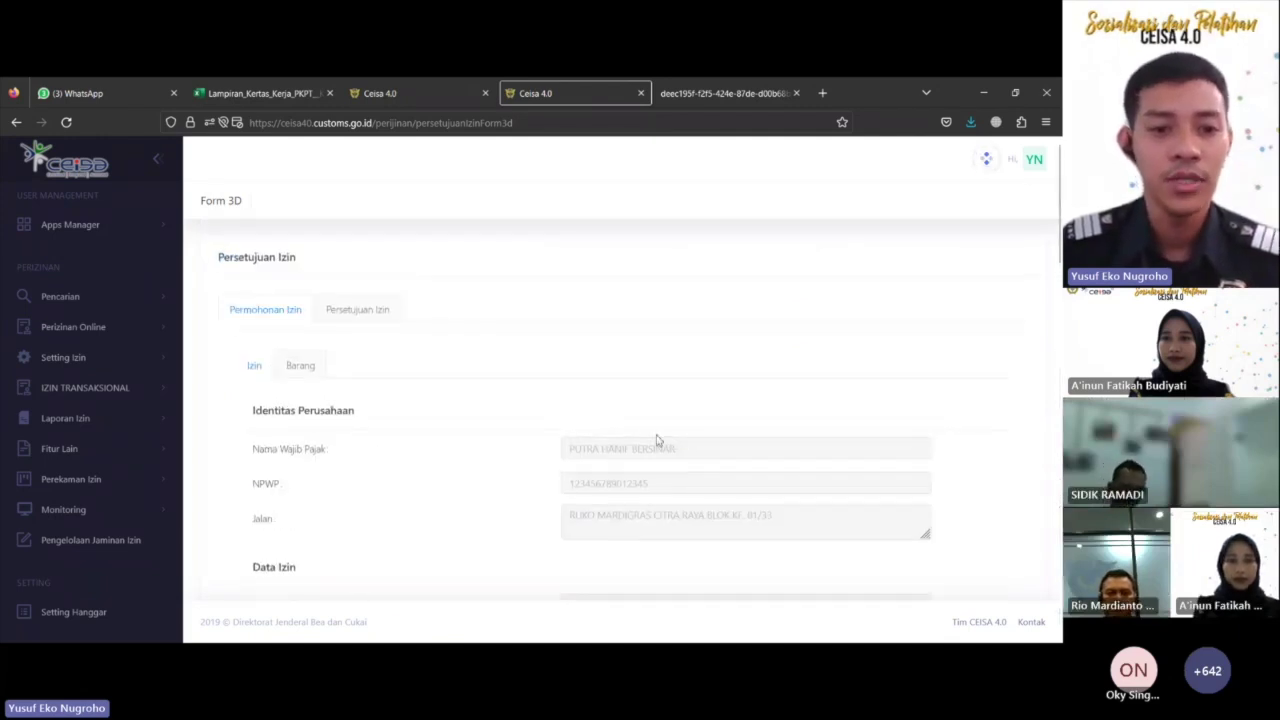
pyautogui.click(300, 368)
pyautogui.scroll(-1, 432, 387)
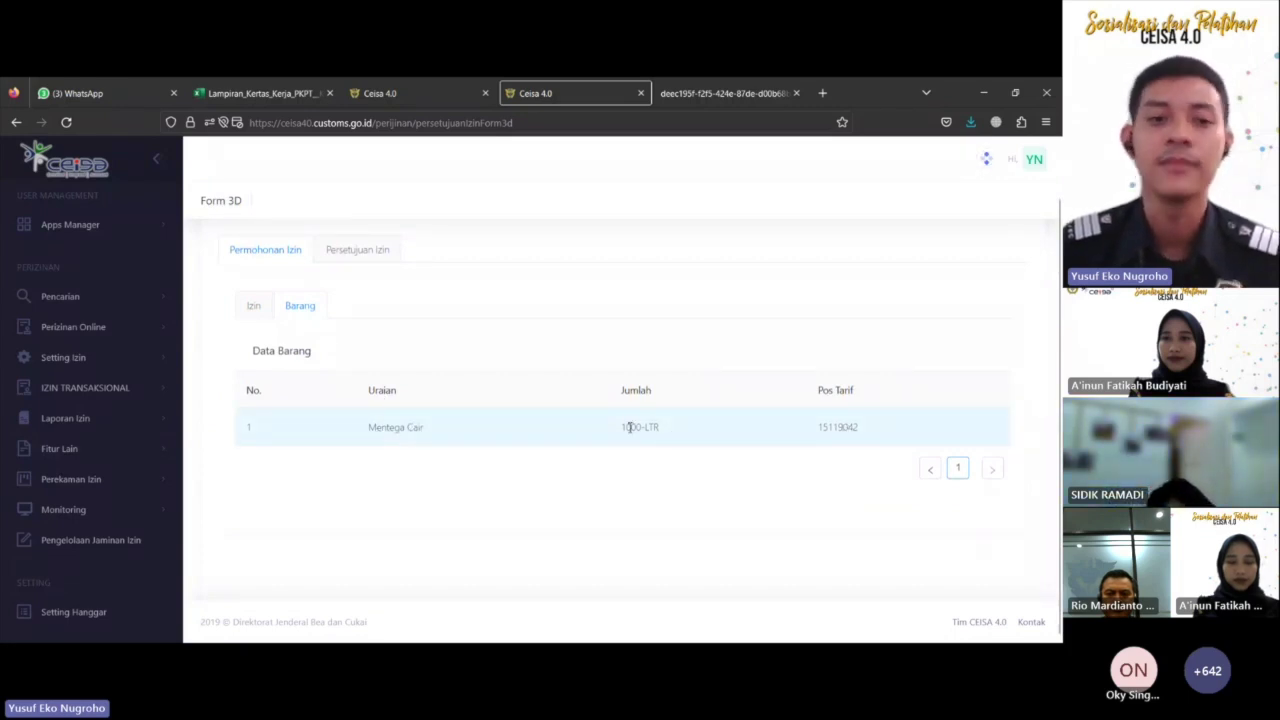
pyautogui.scroll(1, 629, 427)
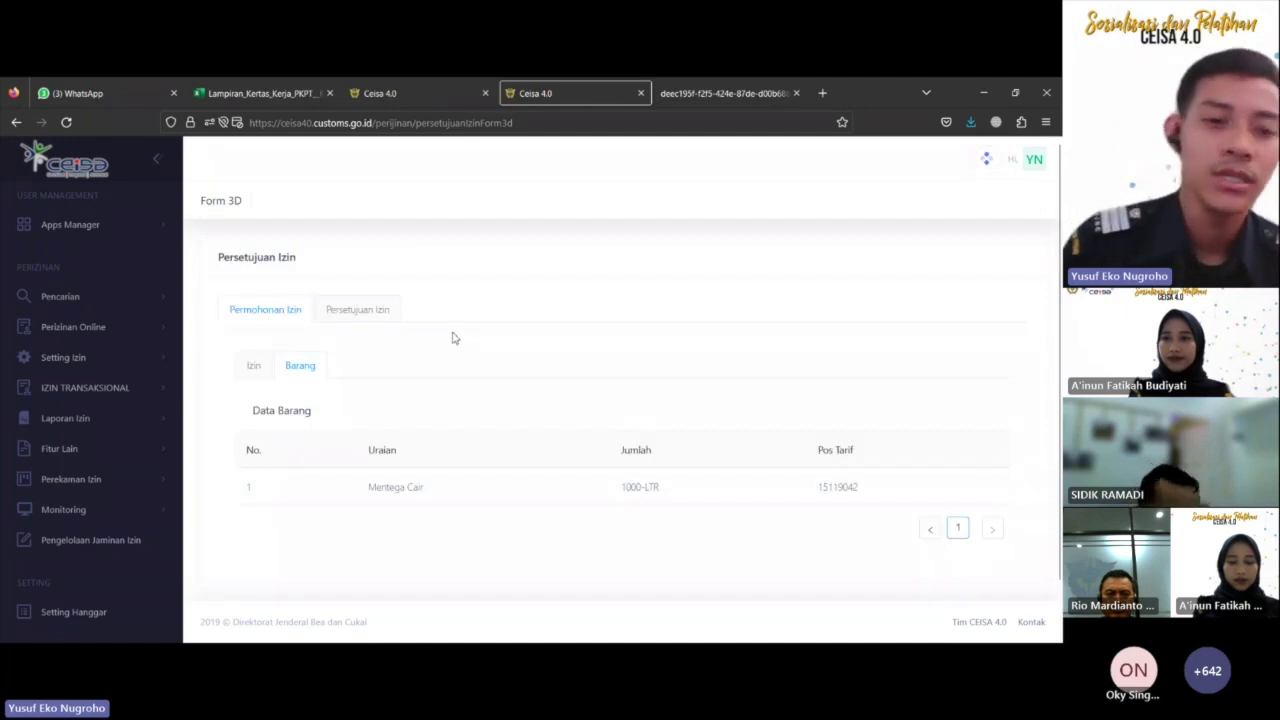
# - Record the Persetujuan Kepala Kantor decision as Setuju with the Keterangan "setuju", then save and confirm it
pyautogui.click(369, 321)
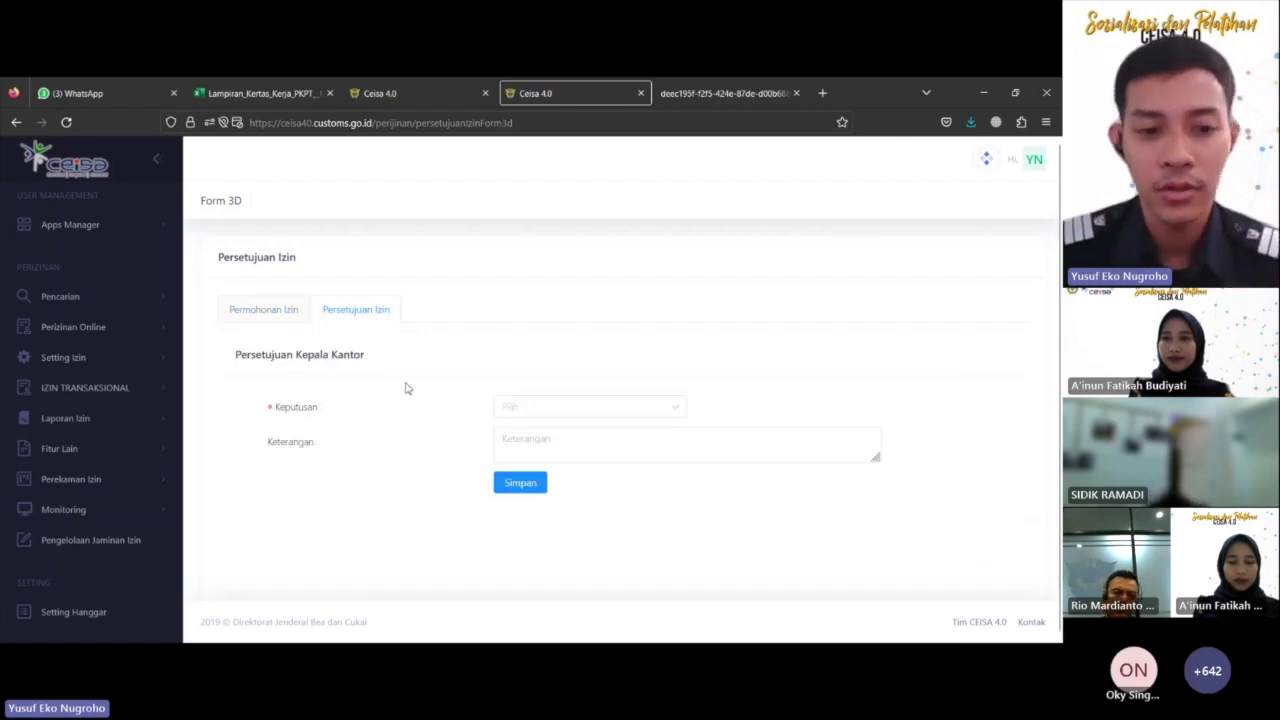
pyautogui.click(615, 408)
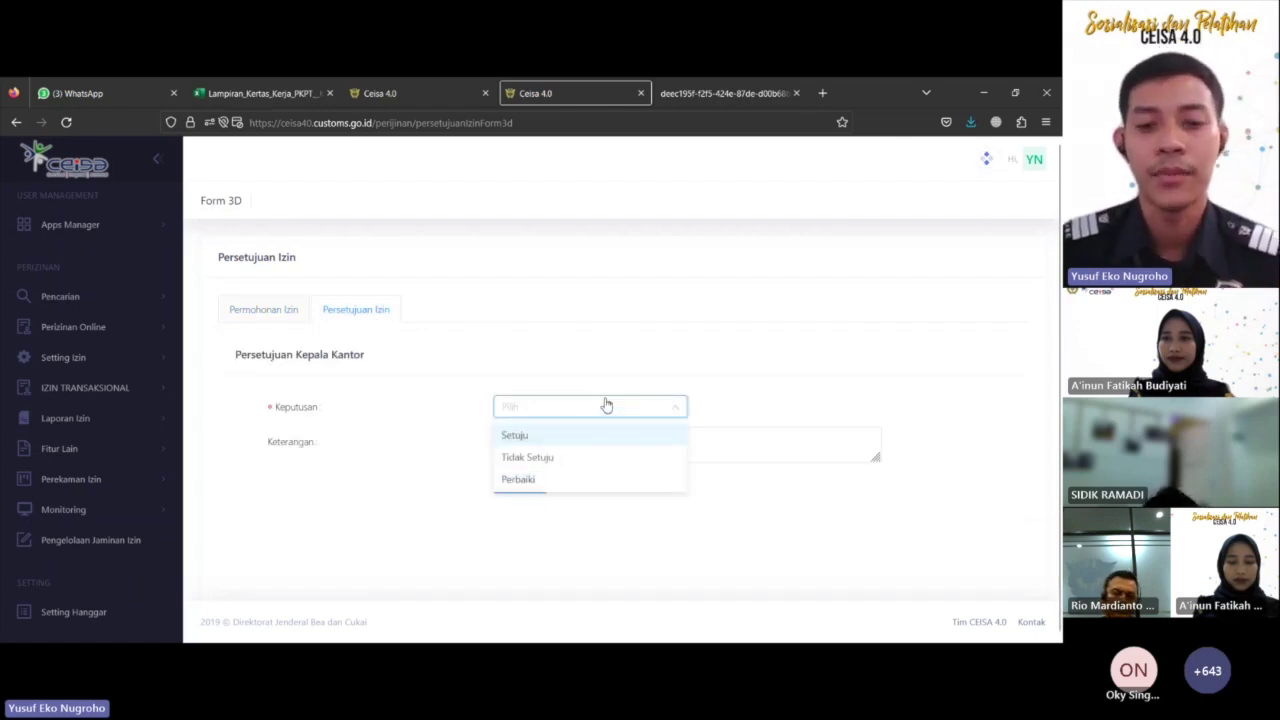
pyautogui.click(575, 437)
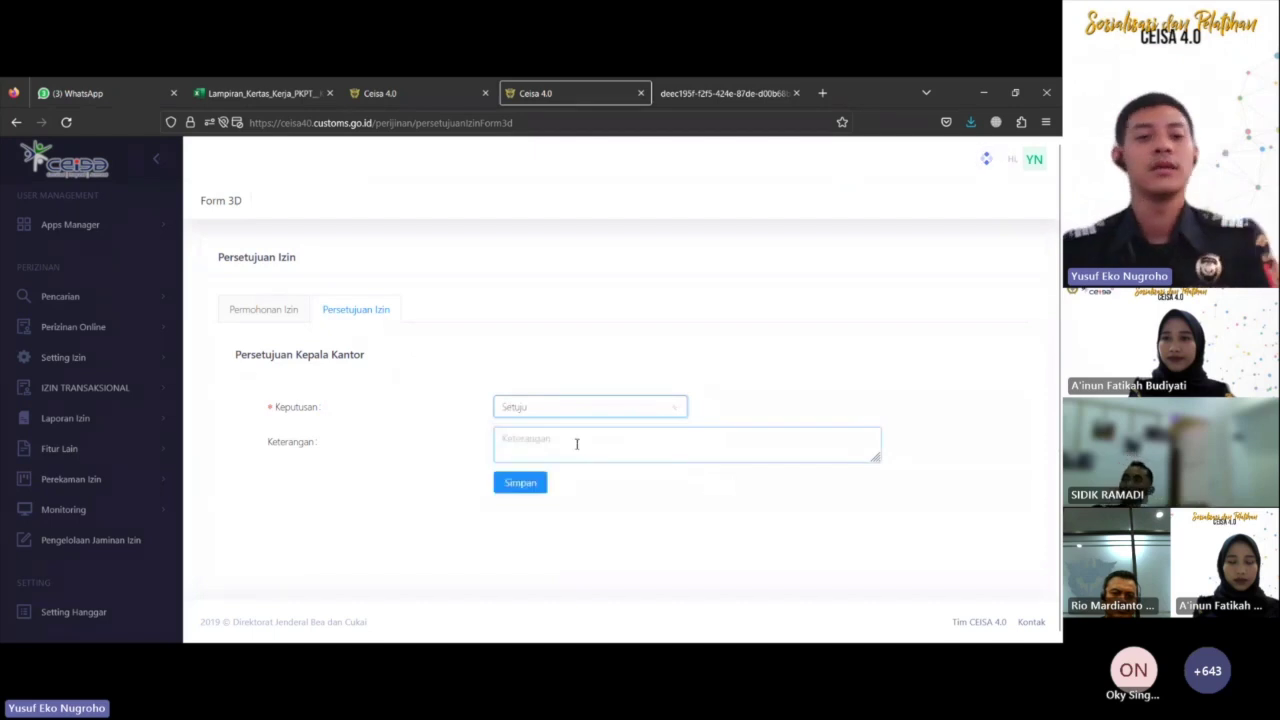
pyautogui.write('setuju')
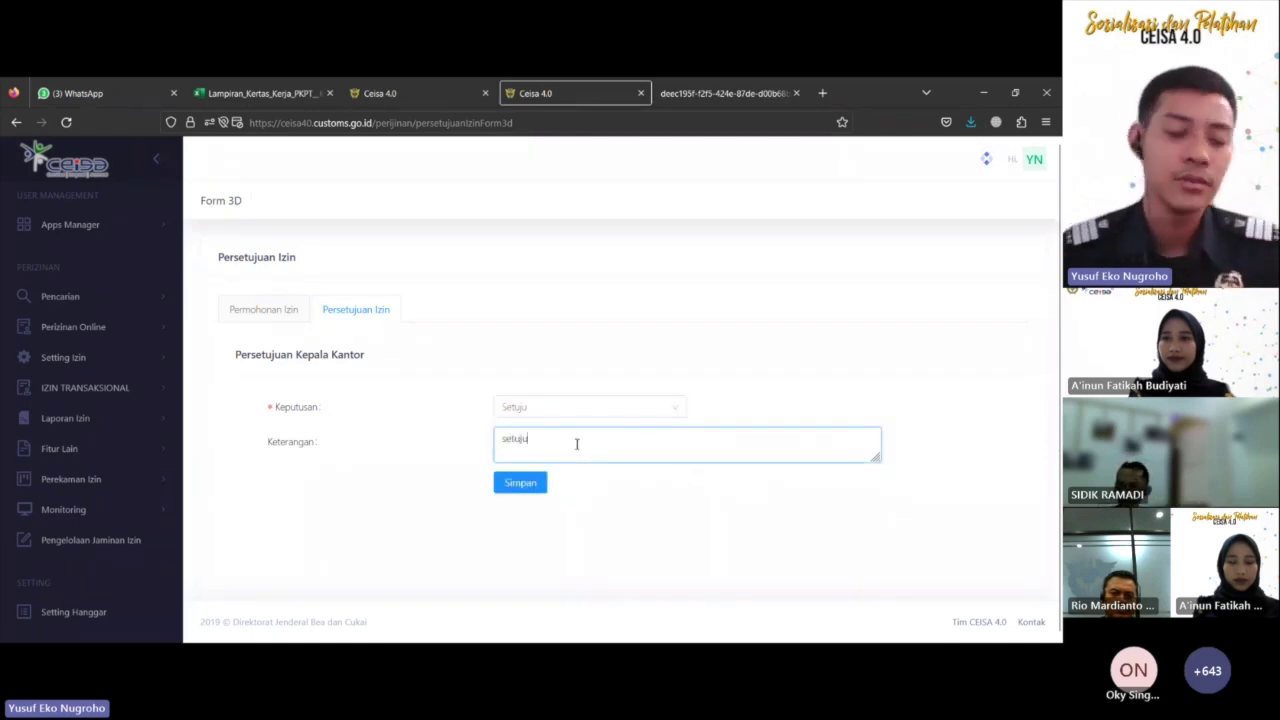
pyautogui.click(521, 484)
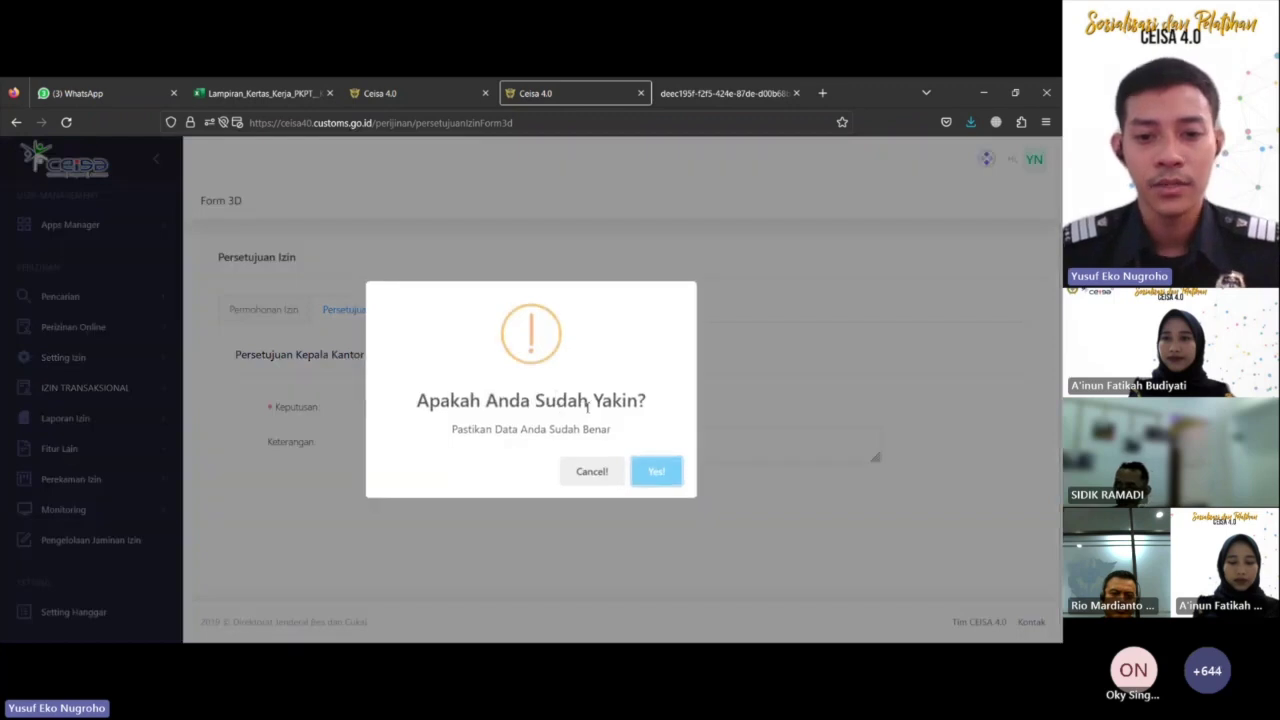
pyautogui.click(662, 478)
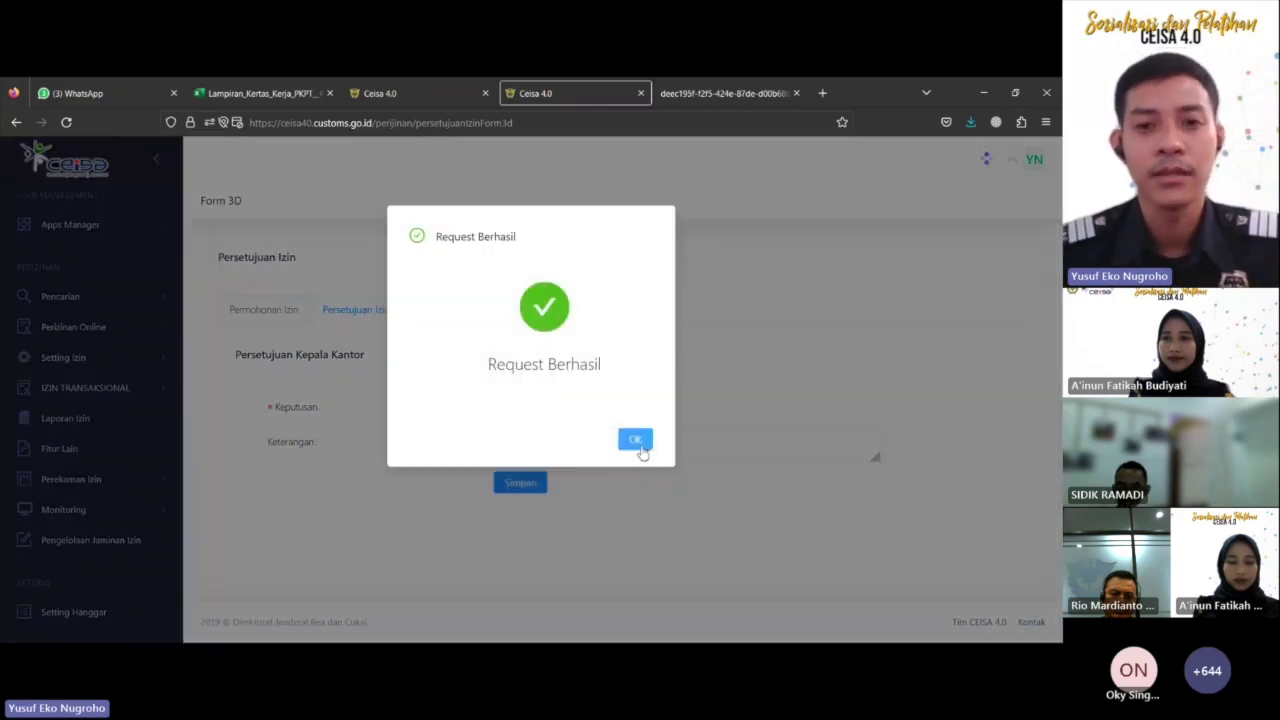
# - Acknowledge the saved decision and dismiss the role or connection error on the Daftar Permohonan page
pyautogui.click(636, 443)
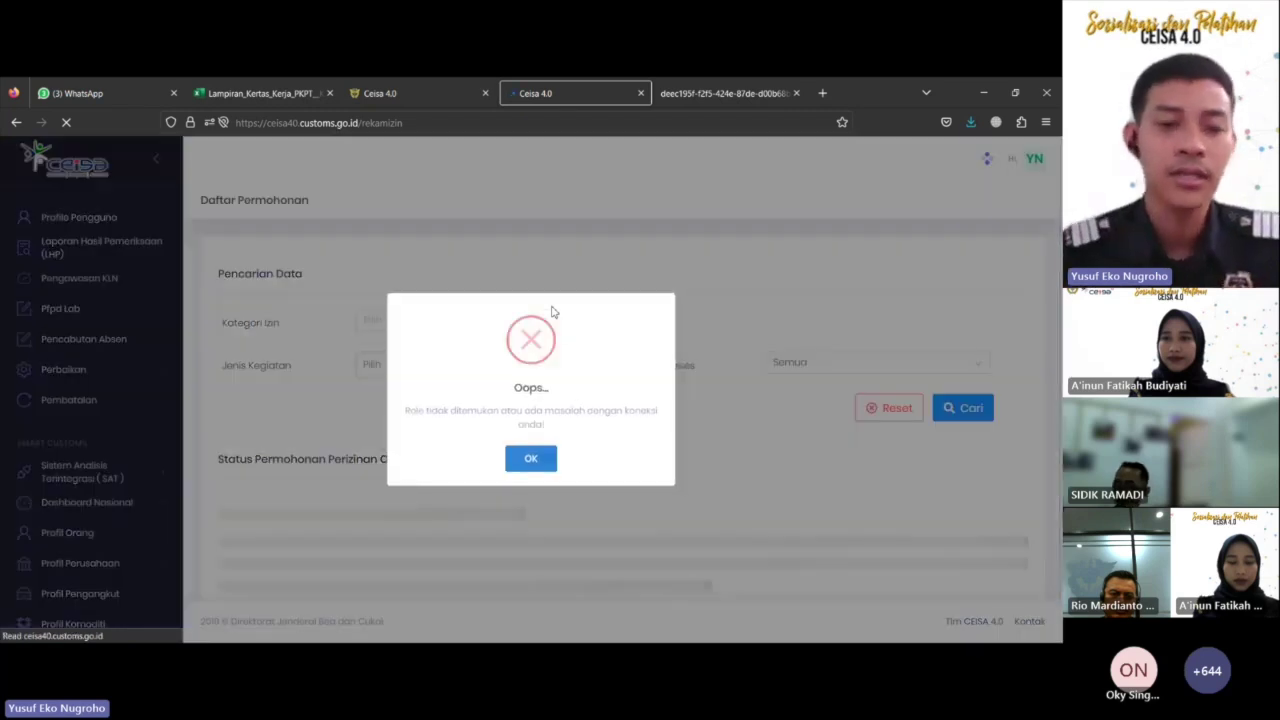
pyautogui.click(535, 459)
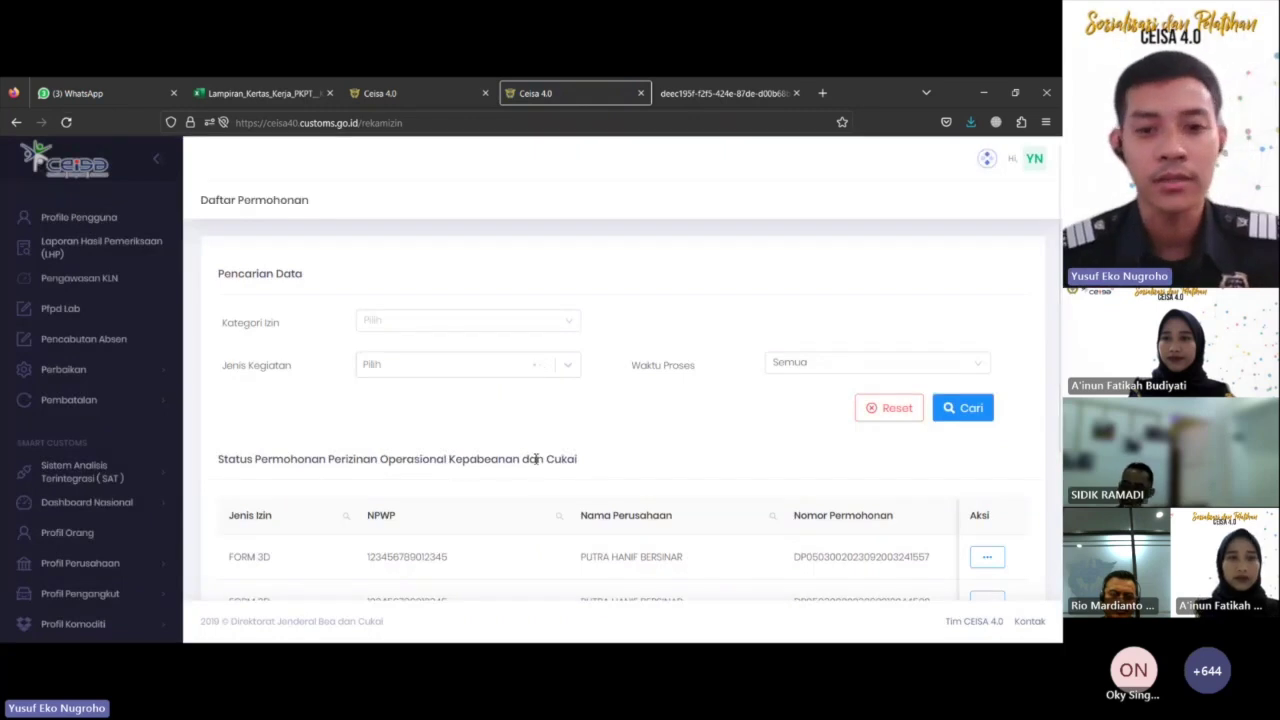
# - Try to set Kategori Izin to Perizinan Transaksional and load the Jenis Kegiatan options
pyautogui.click(571, 322)
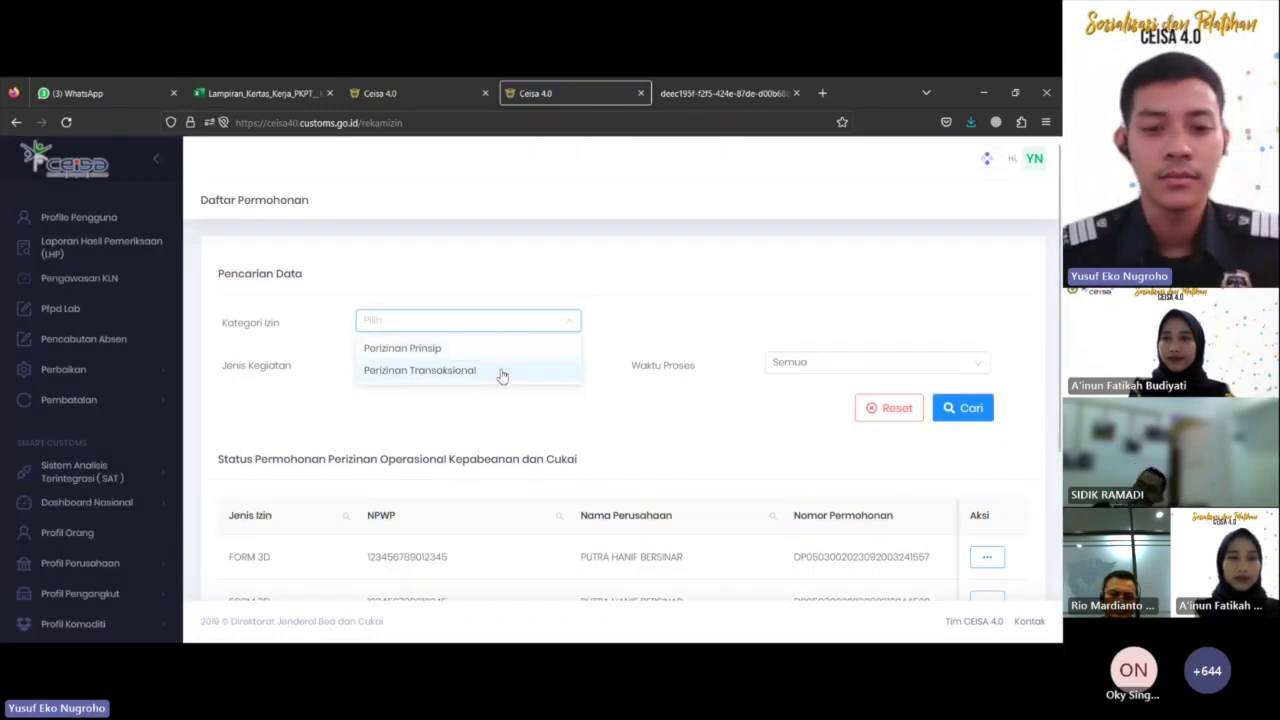
pyautogui.click(502, 372)
pyautogui.click(502, 372)
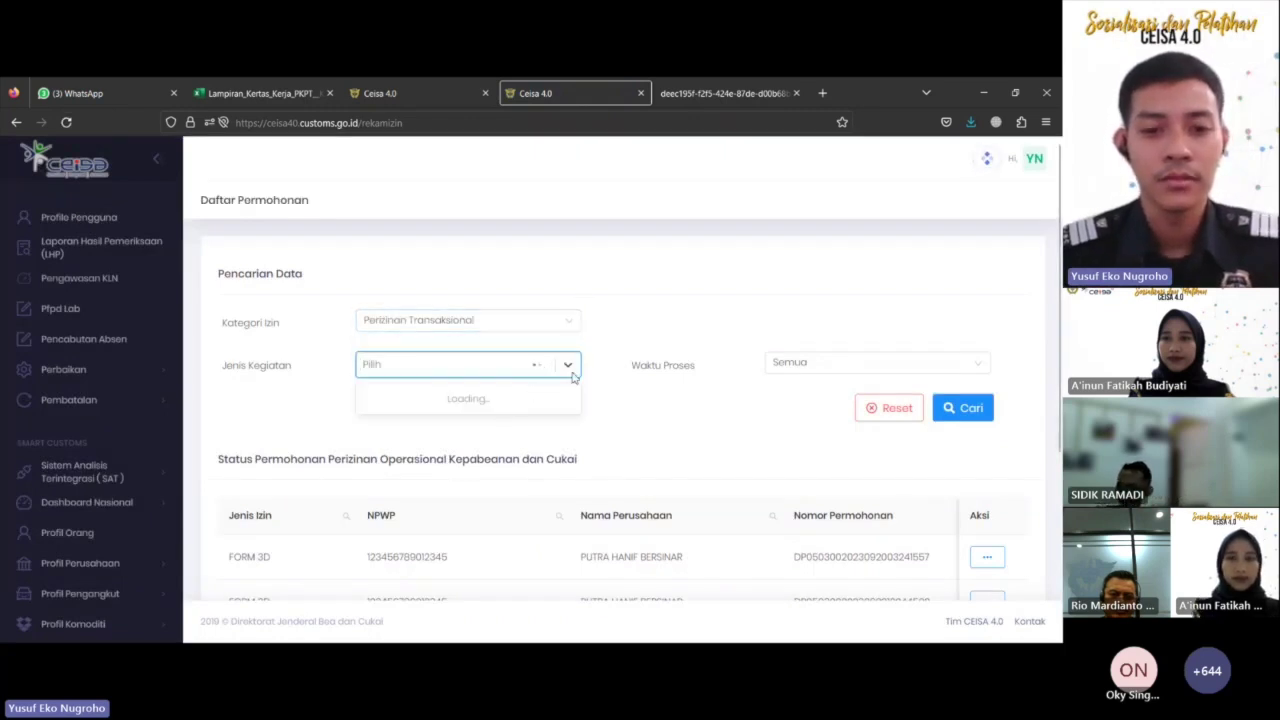
pyautogui.click(569, 372)
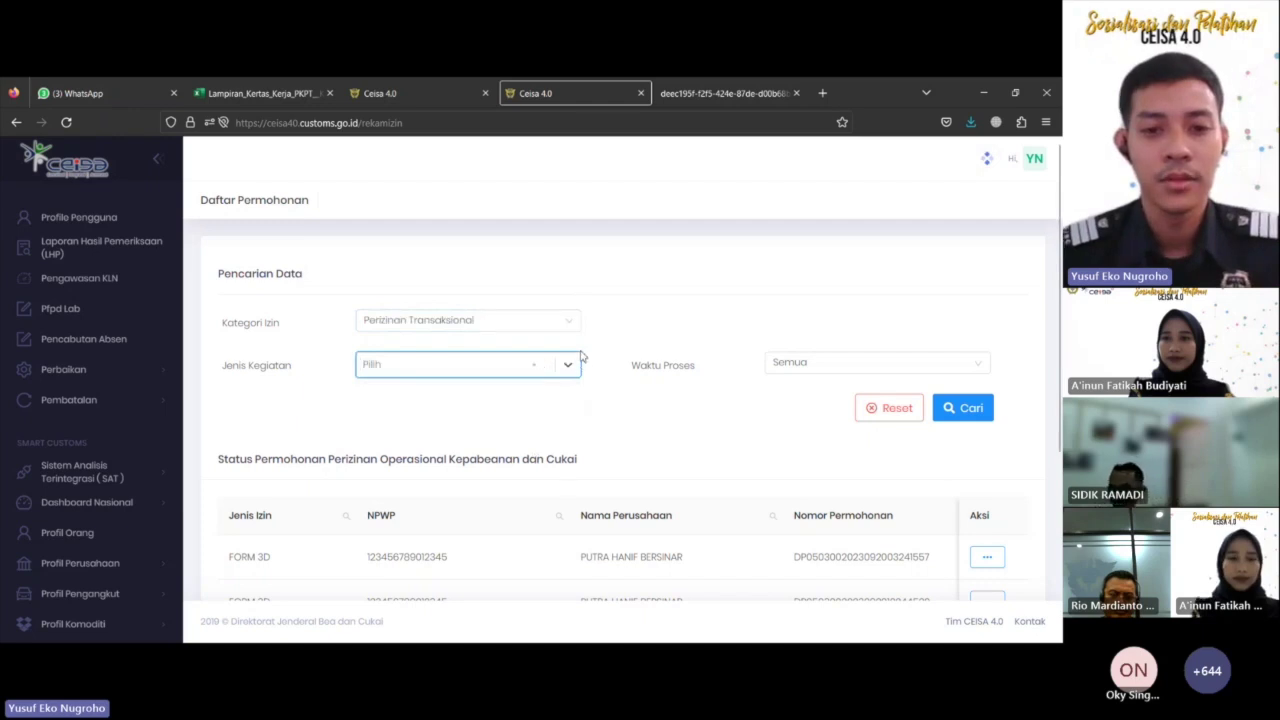
pyautogui.click(566, 323)
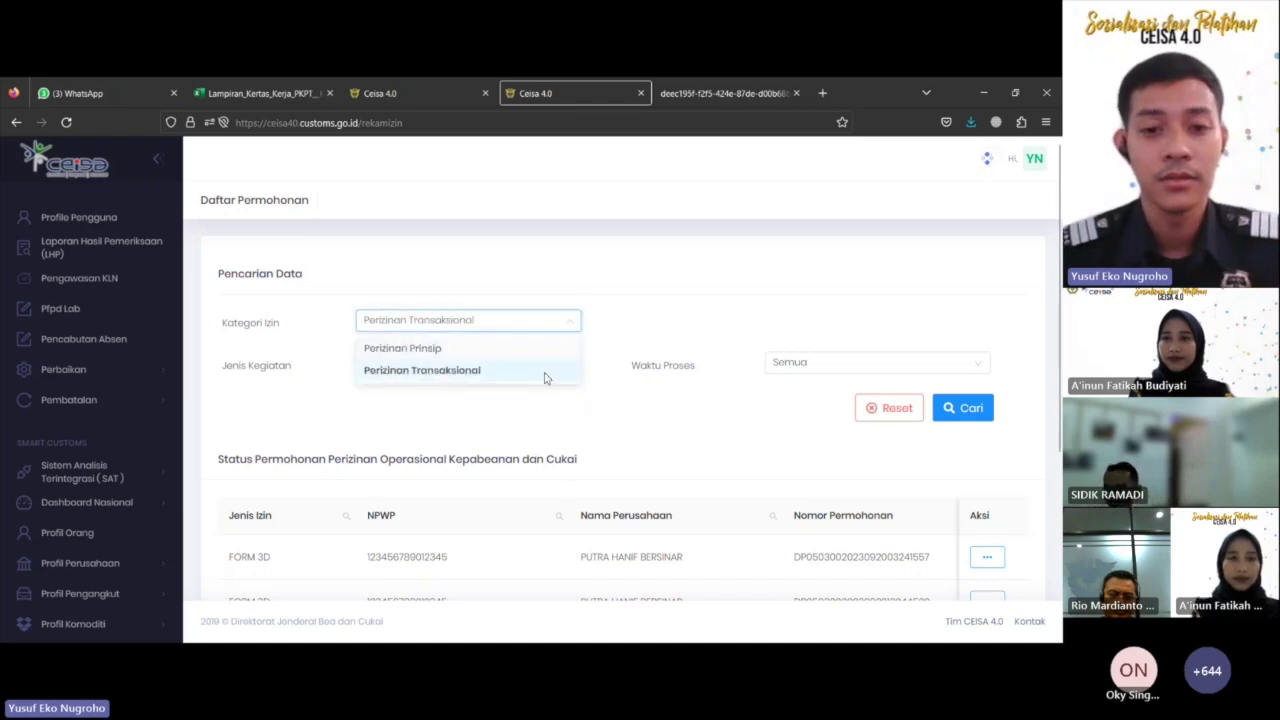
pyautogui.click(545, 378)
pyautogui.click(570, 371)
pyautogui.click(570, 371)
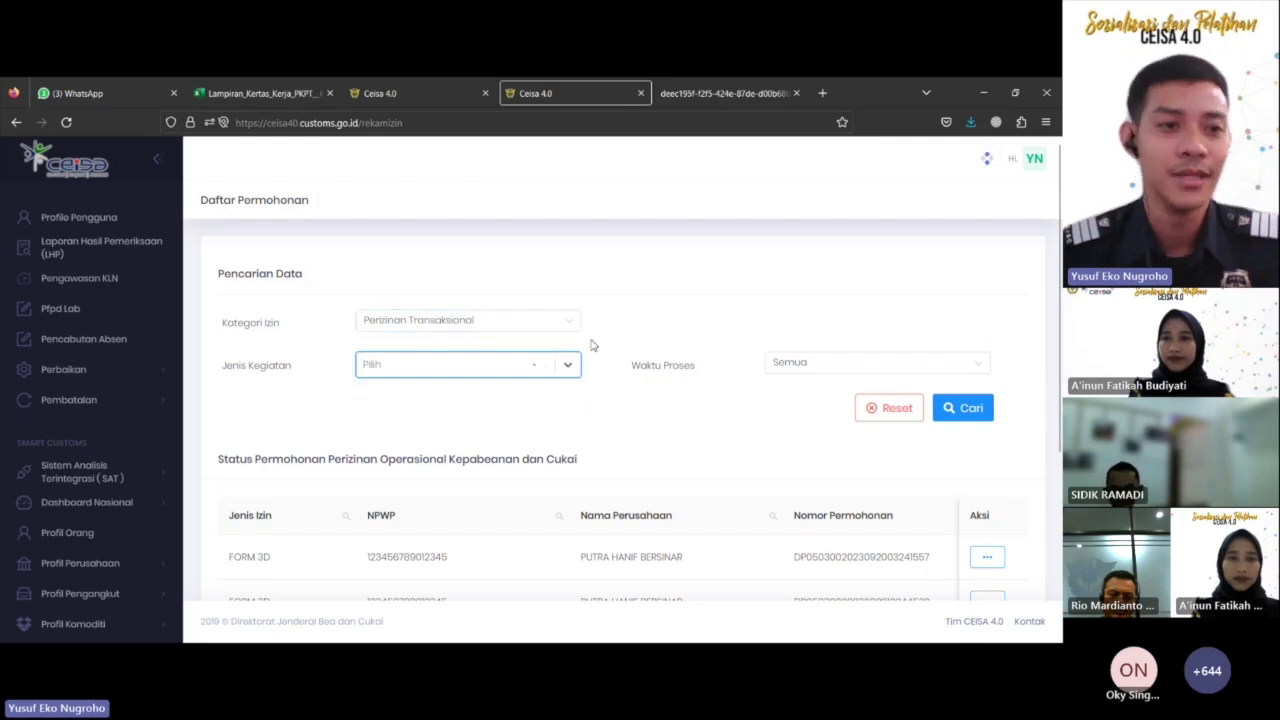
# - Reload the Daftar Permohonan page and set Kategori Izin to Perizinan Transaksional and Jenis Kegiatan to FORM 3D
pyautogui.click(70, 125)
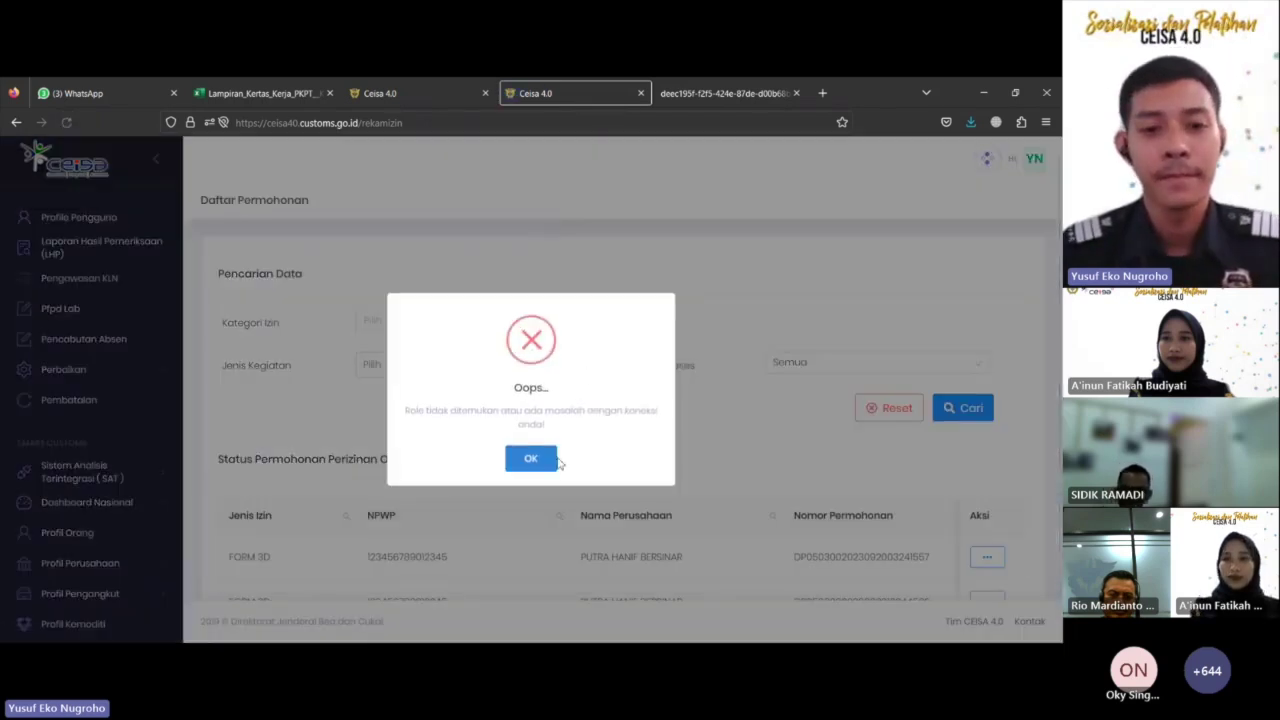
pyautogui.click(531, 458)
pyautogui.click(565, 322)
pyautogui.click(520, 371)
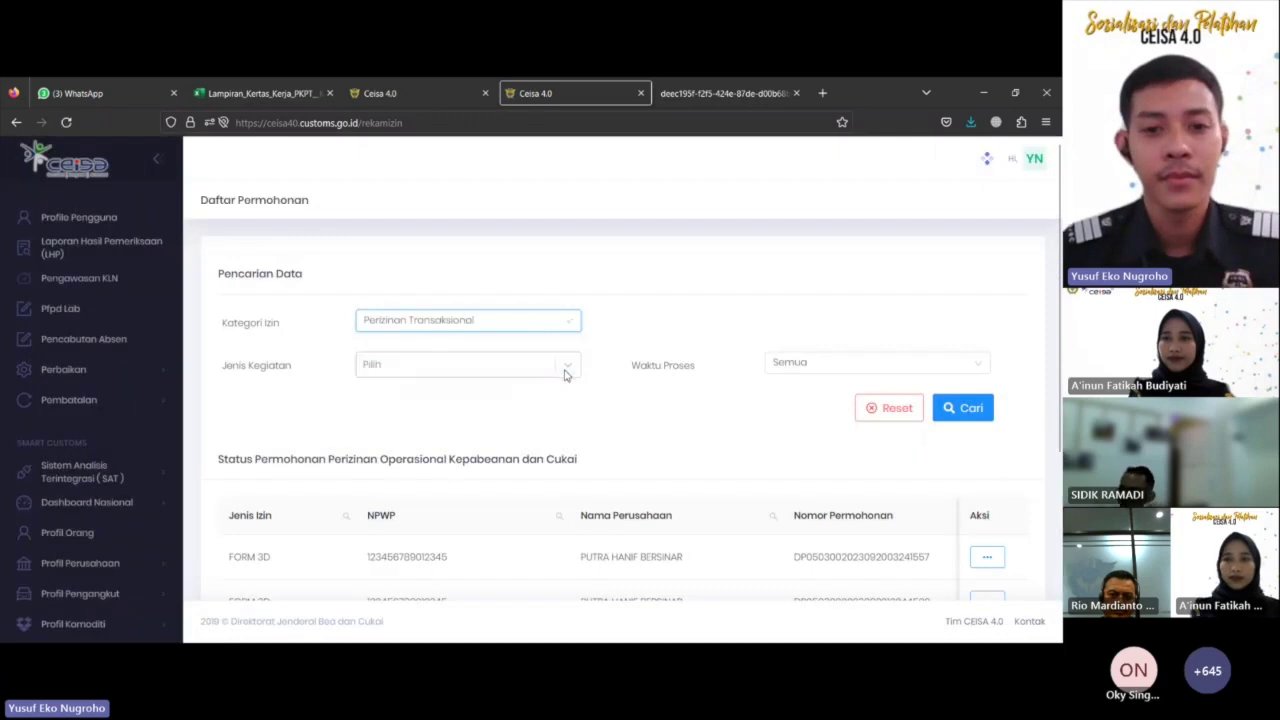
pyautogui.click(567, 370)
pyautogui.click(400, 423)
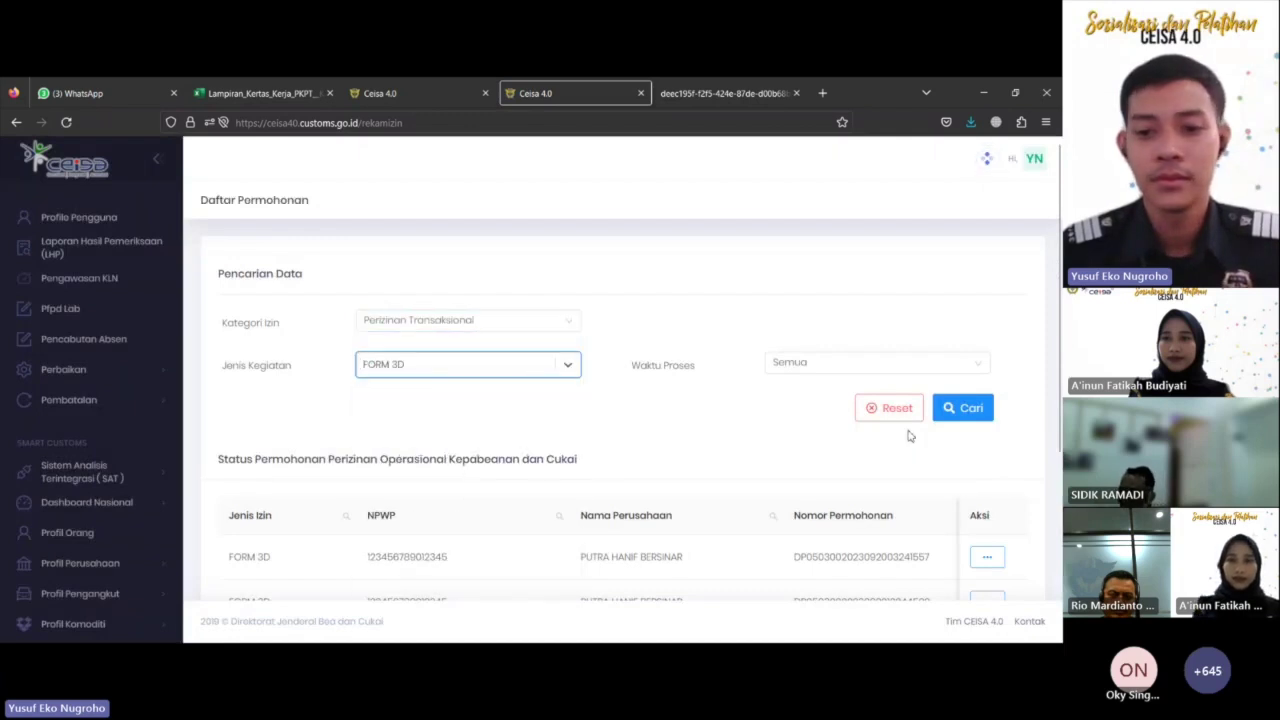
# - Examine the FORM 3D application list across its columns, including Nomor Keputusan, Tanggal Keputusan and Status
pyautogui.scroll(-3, 780, 409)
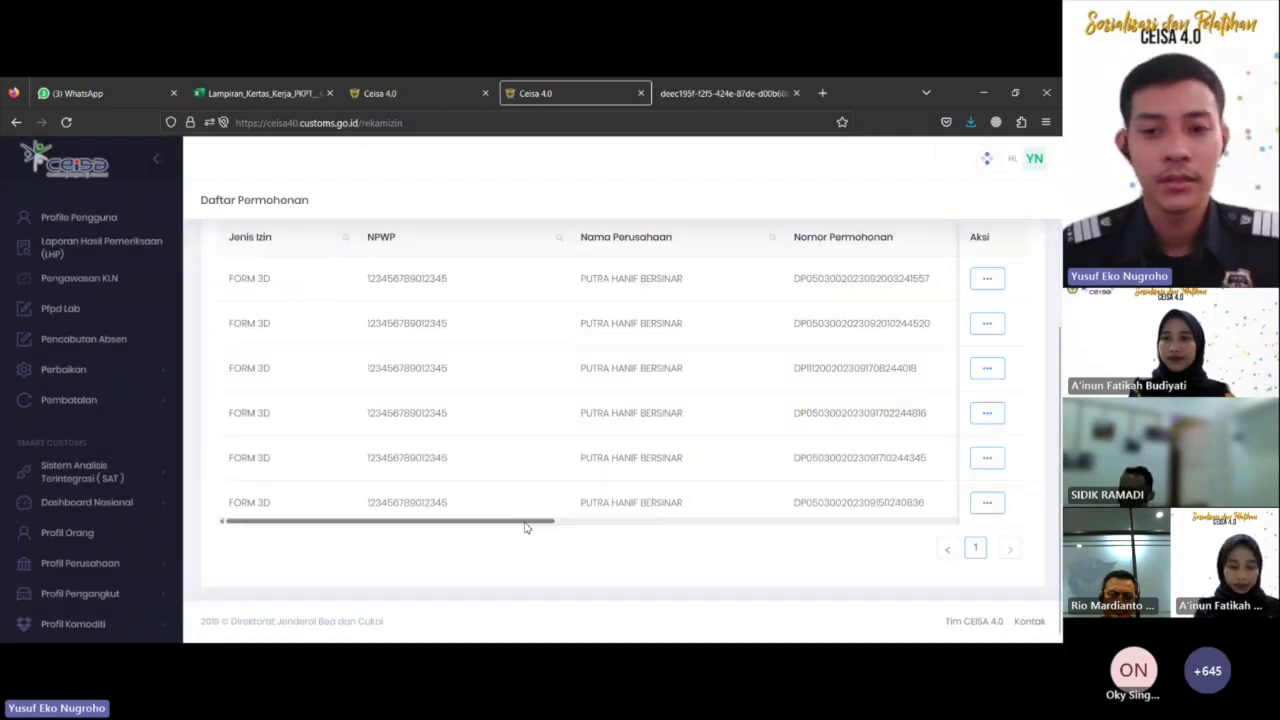
pyautogui.moveTo(526, 523); pyautogui.dragTo(955, 524)
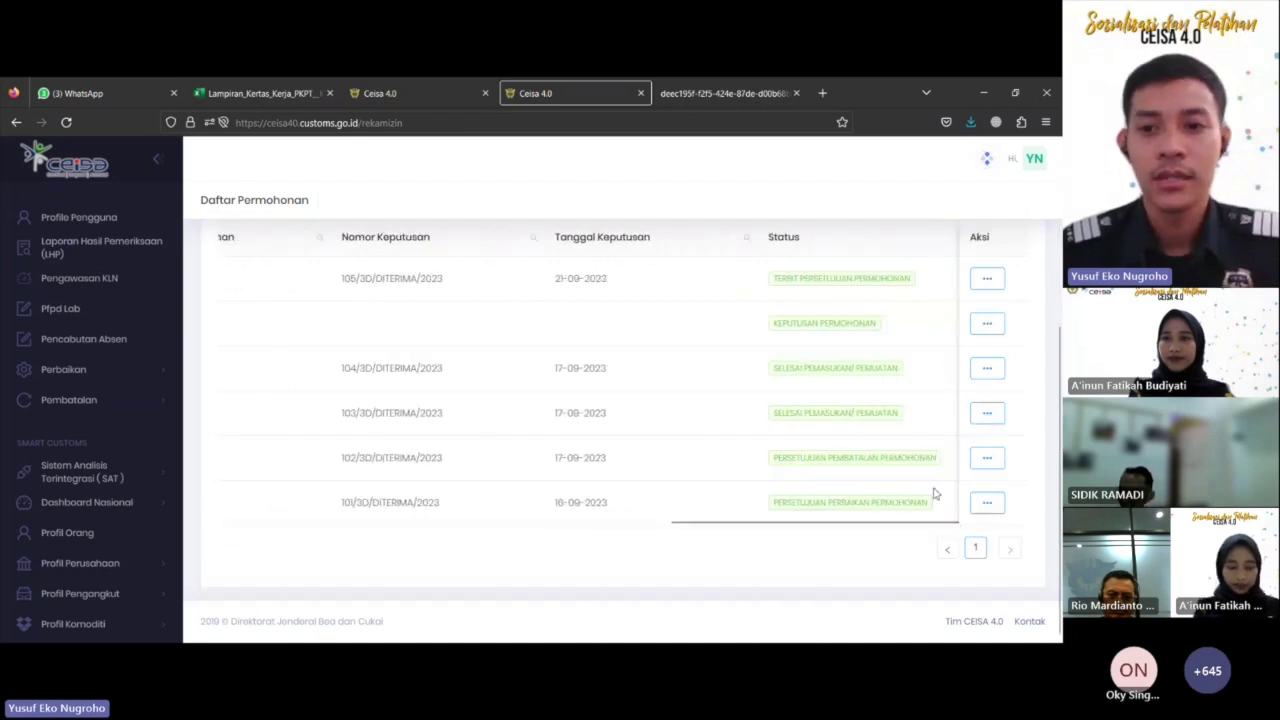
pyautogui.scroll(1, 849, 411)
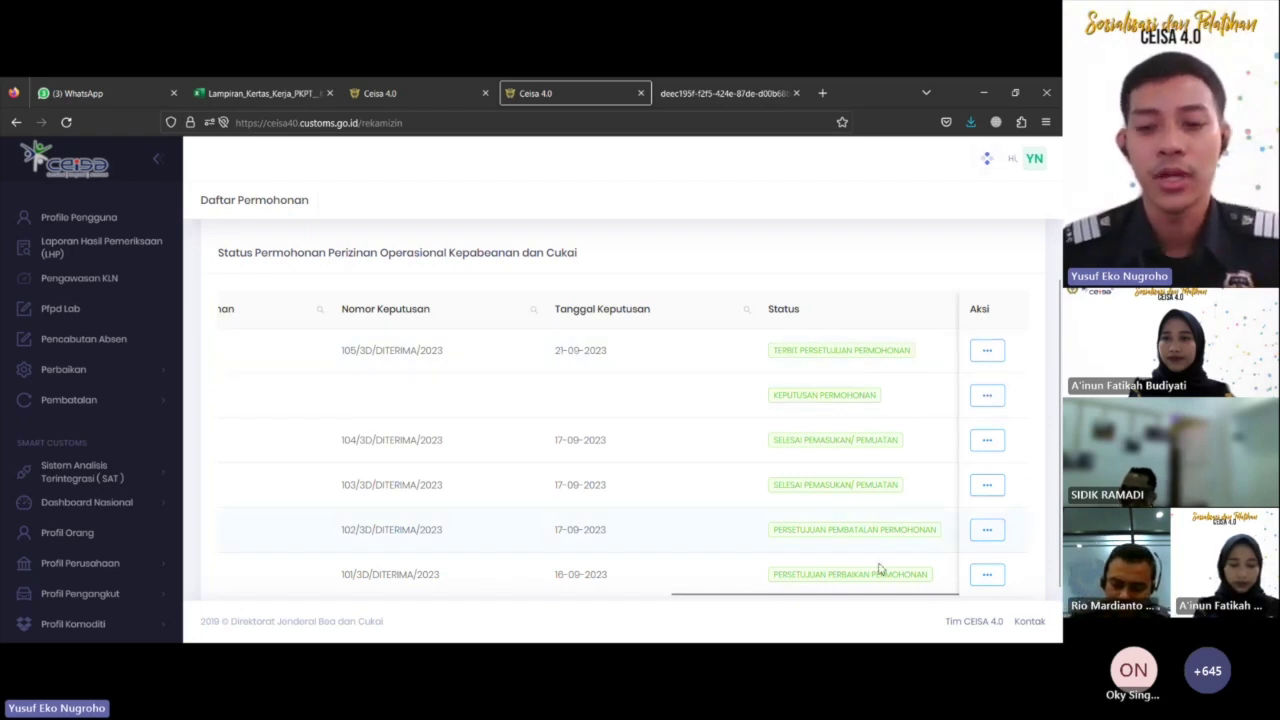
pyautogui.moveTo(891, 600); pyautogui.dragTo(786, 602)
pyautogui.moveTo(453, 594); pyautogui.dragTo(862, 550)
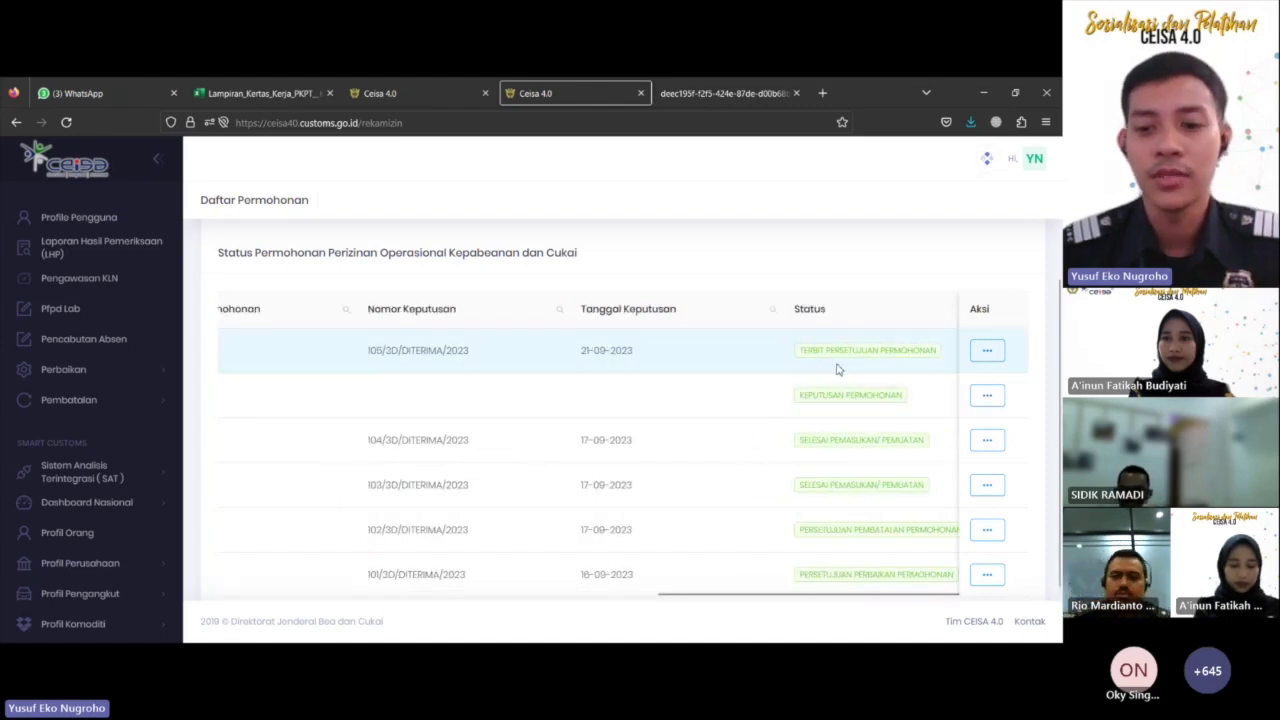
pyautogui.moveTo(865, 597); pyautogui.dragTo(417, 606)
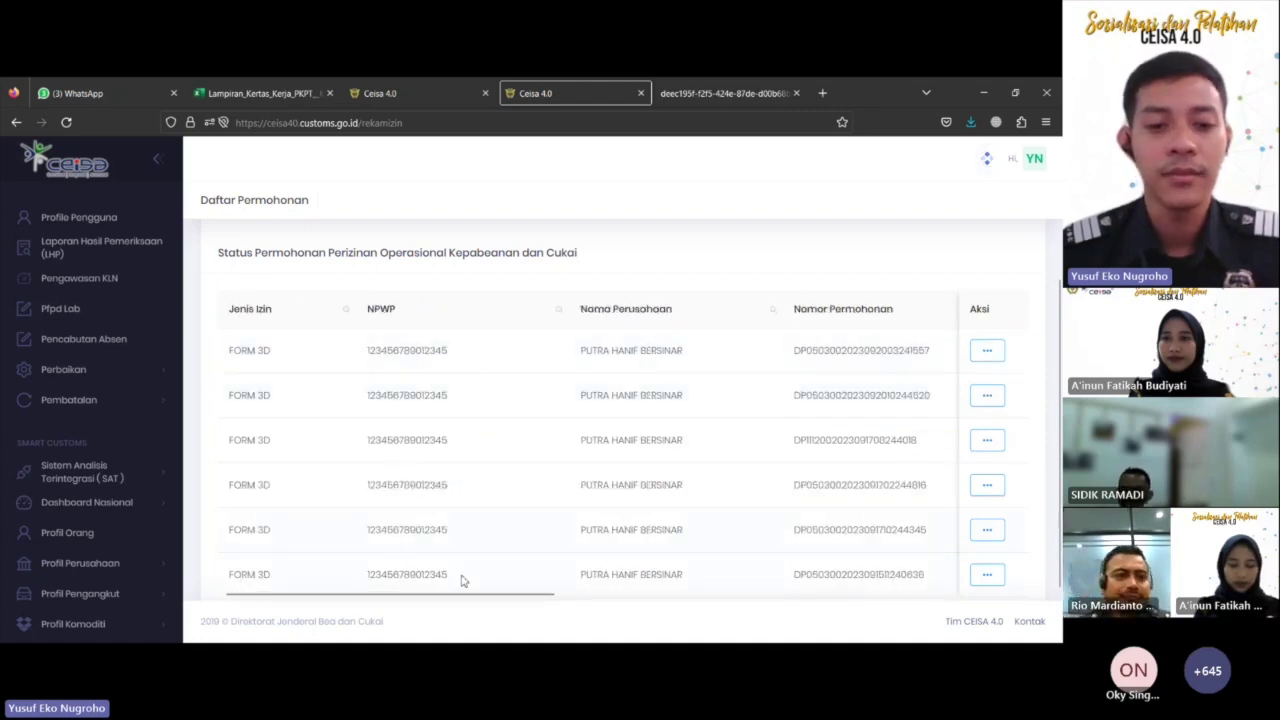
pyautogui.moveTo(466, 594); pyautogui.dragTo(894, 600)
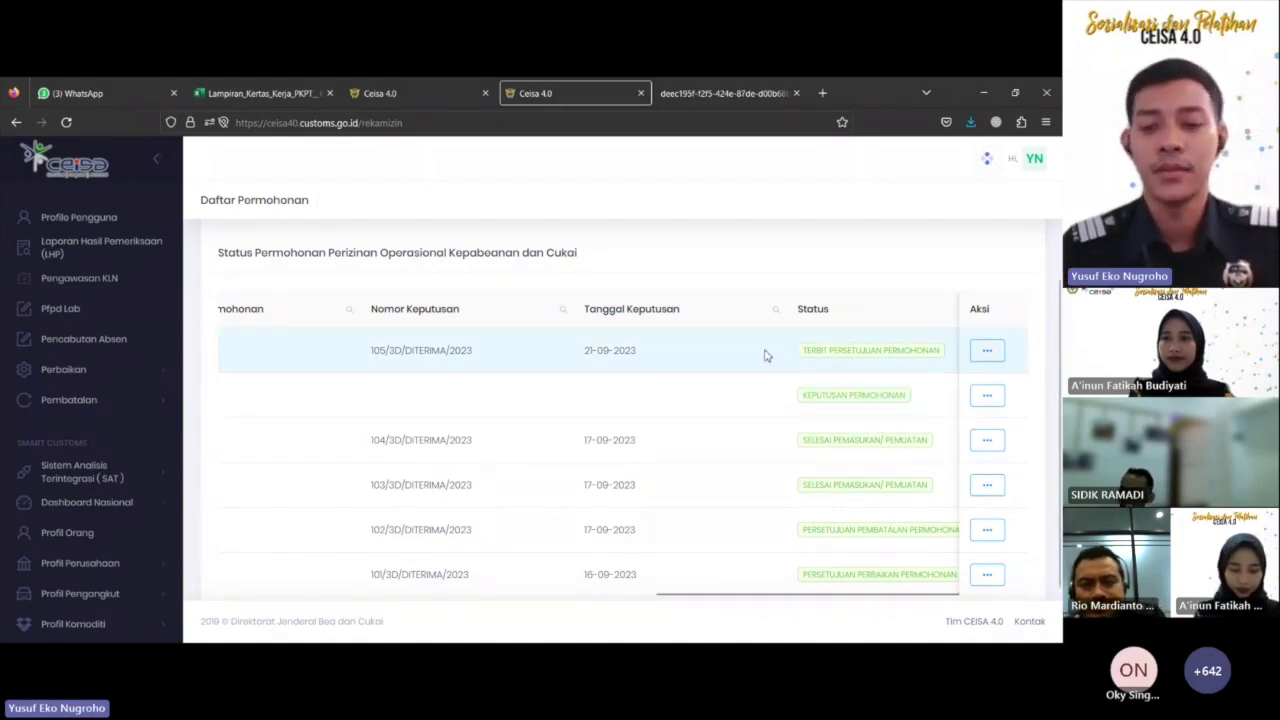
# - Open Pemuatan atau Pemasukan for the application with status Terbit Persetujuan Permohonan, review its Permohonan Izin data and return to the recording form
pyautogui.click(993, 355)
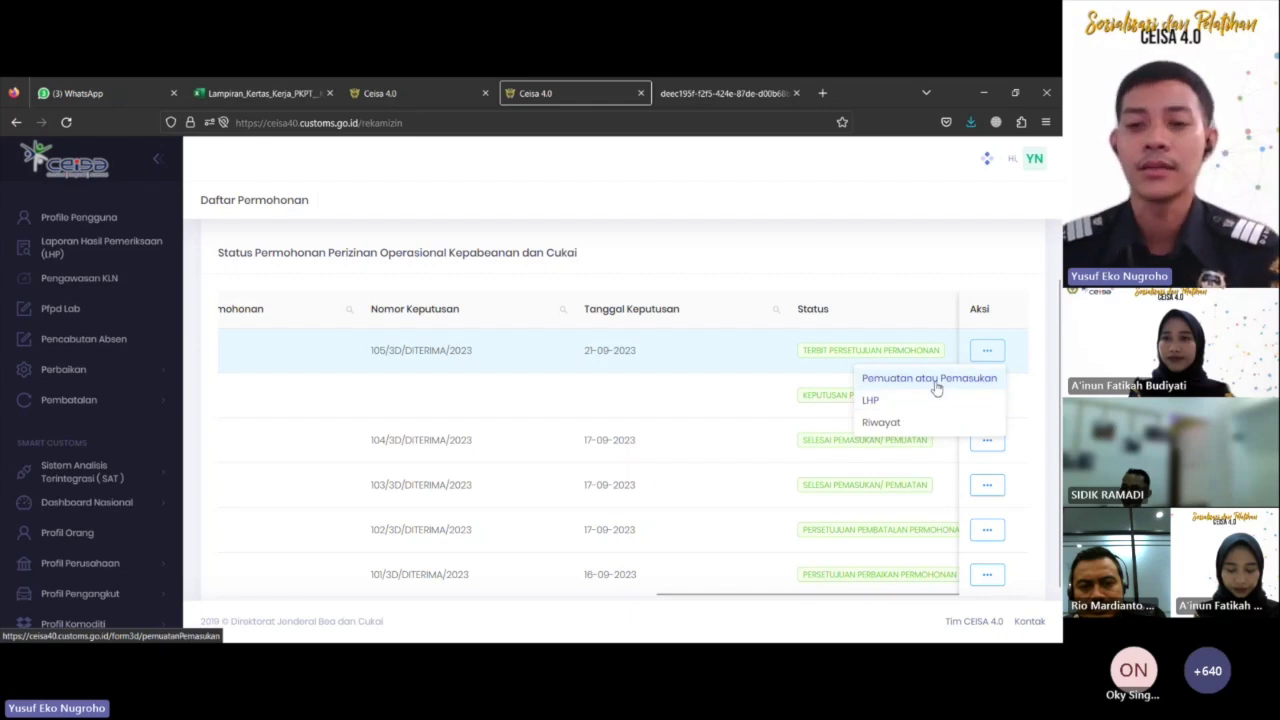
pyautogui.click(936, 384)
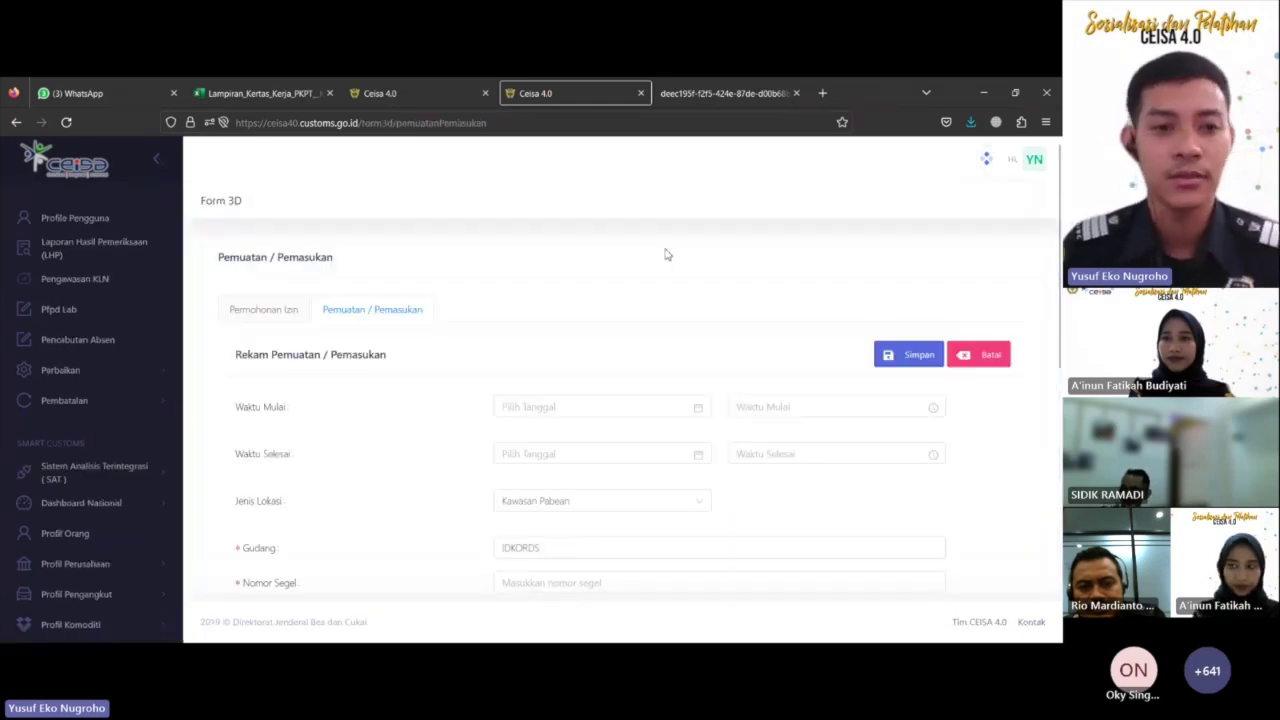
pyautogui.click(260, 312)
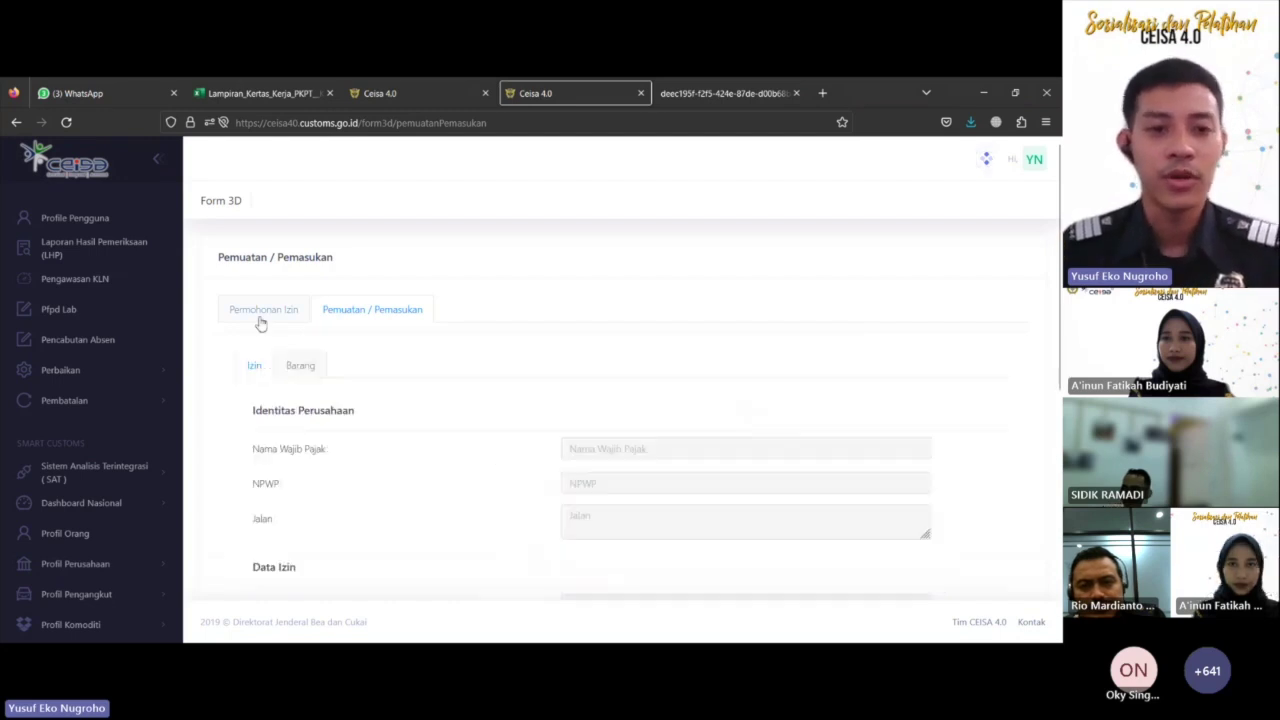
pyautogui.scroll(-10, 491, 400)
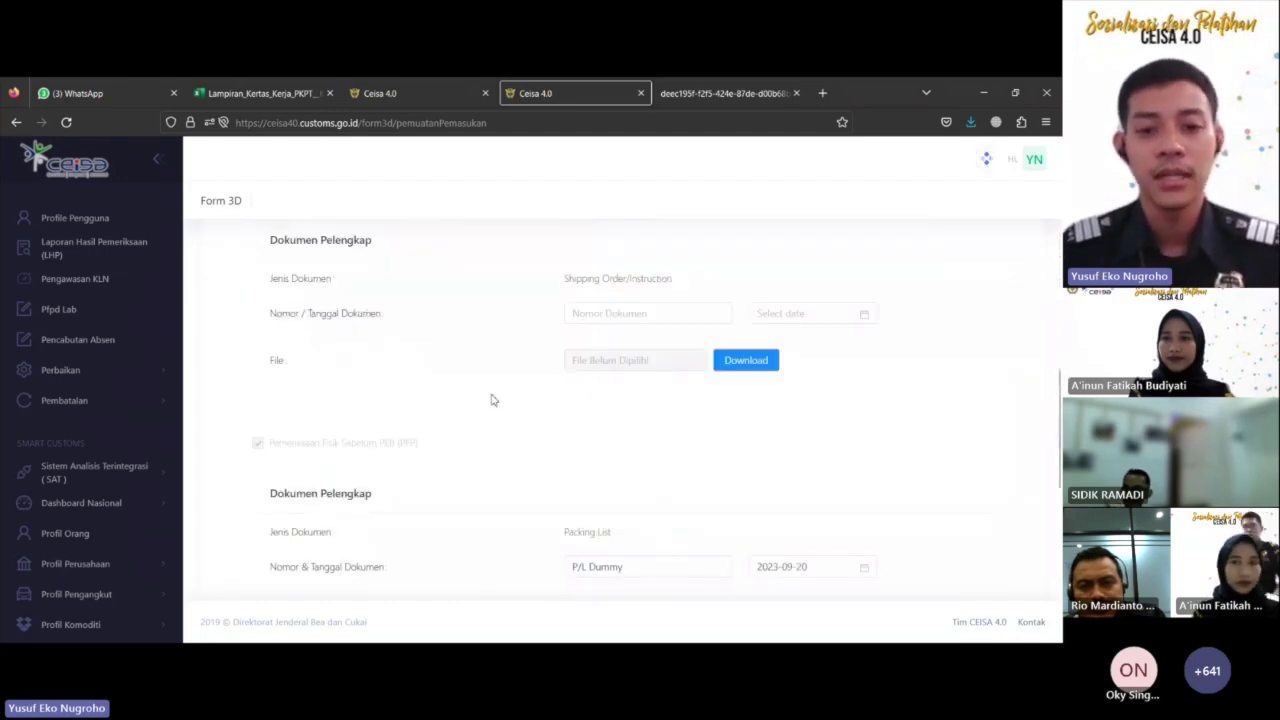
pyautogui.scroll(10, 491, 400)
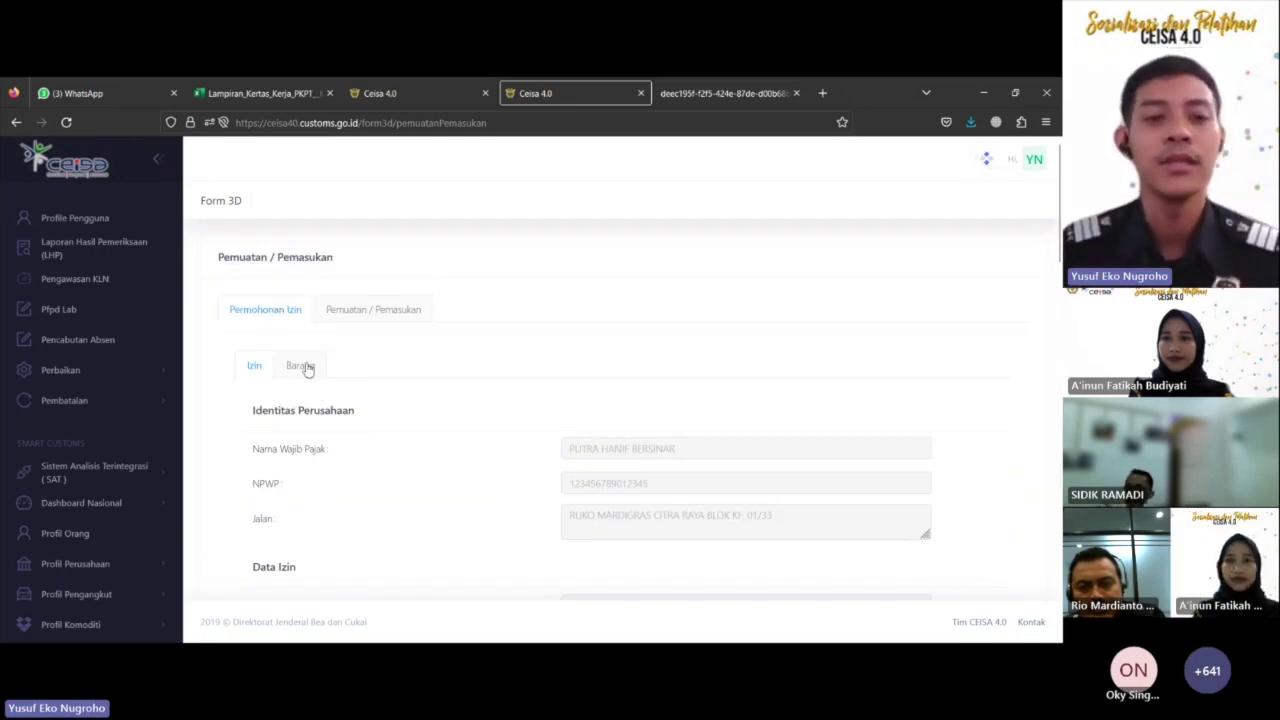
pyautogui.click(379, 318)
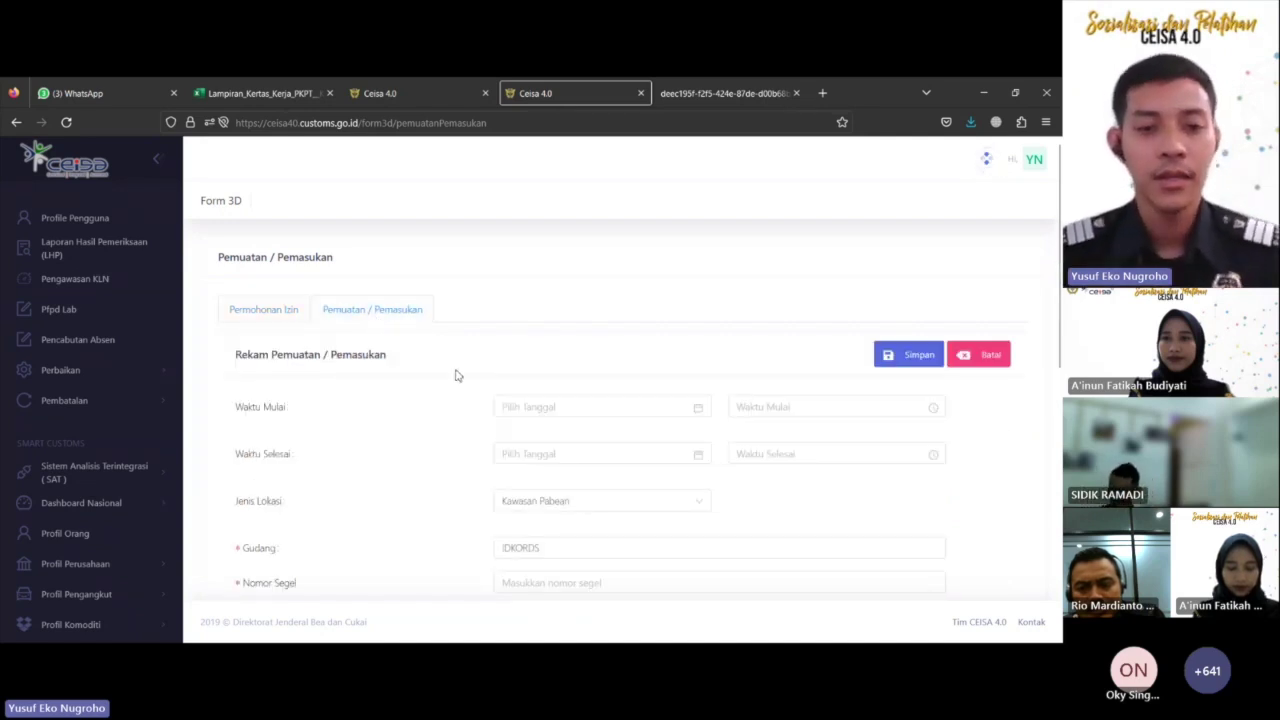
# - Set Waktu Mulai of the Pemuatan / Pemasukan record to 20-09-2023 at 08:00:00
pyautogui.scroll(-1, 455, 372)
pyautogui.click(597, 337)
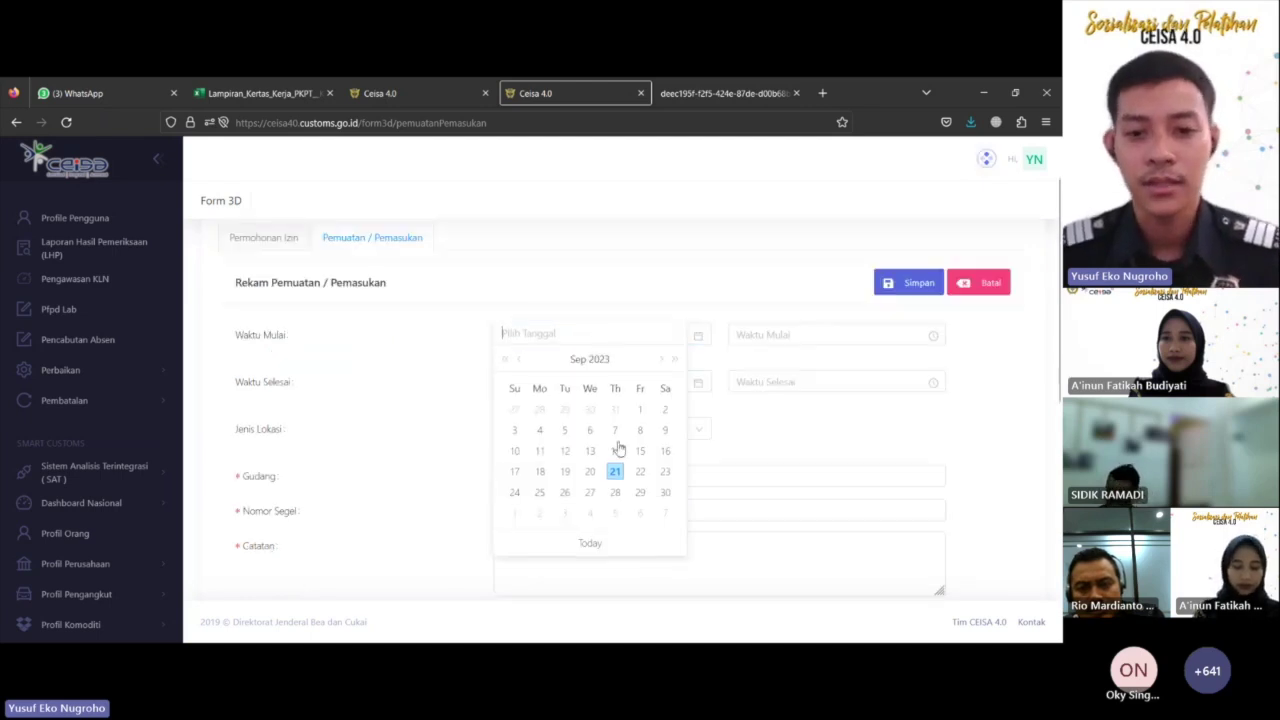
pyautogui.click(590, 471)
pyautogui.click(747, 336)
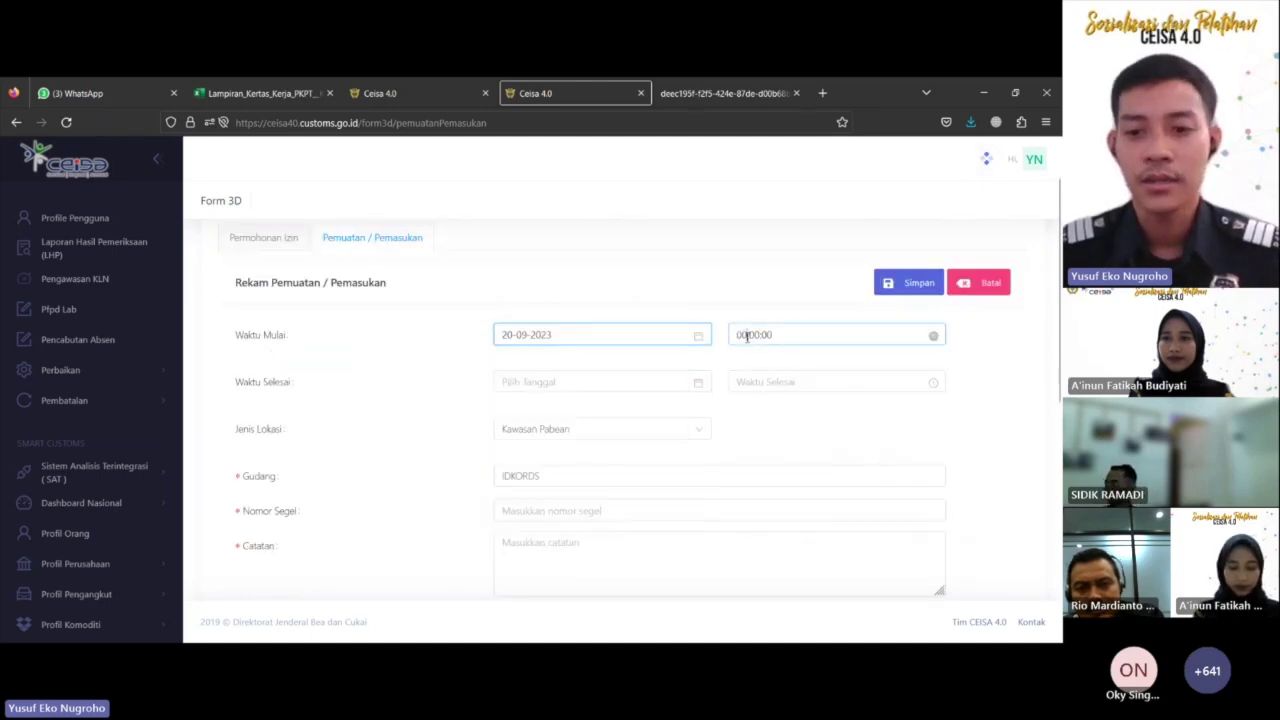
pyautogui.scroll(-2, 740, 410)
pyautogui.click(741, 392)
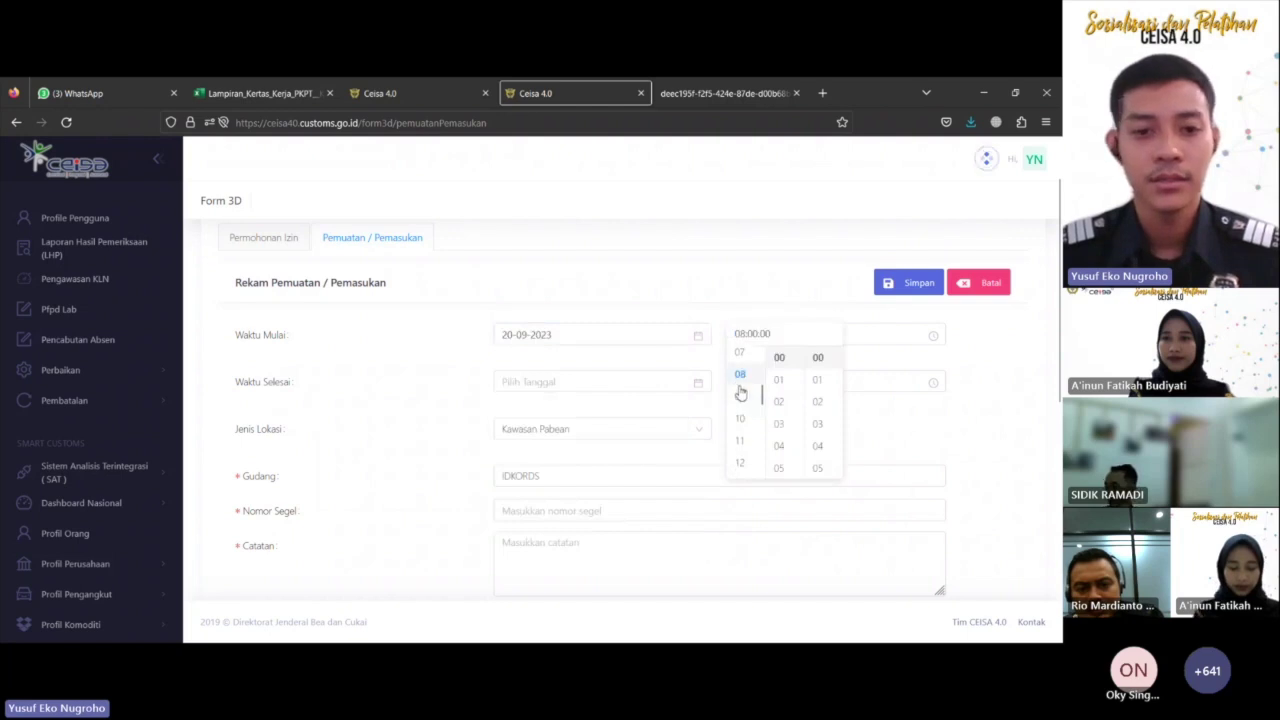
# - Set Waktu Selesai of the Pemuatan / Pemasukan record to 20-09-2023 at 09:00:00
pyautogui.click(543, 381)
pyautogui.click(591, 520)
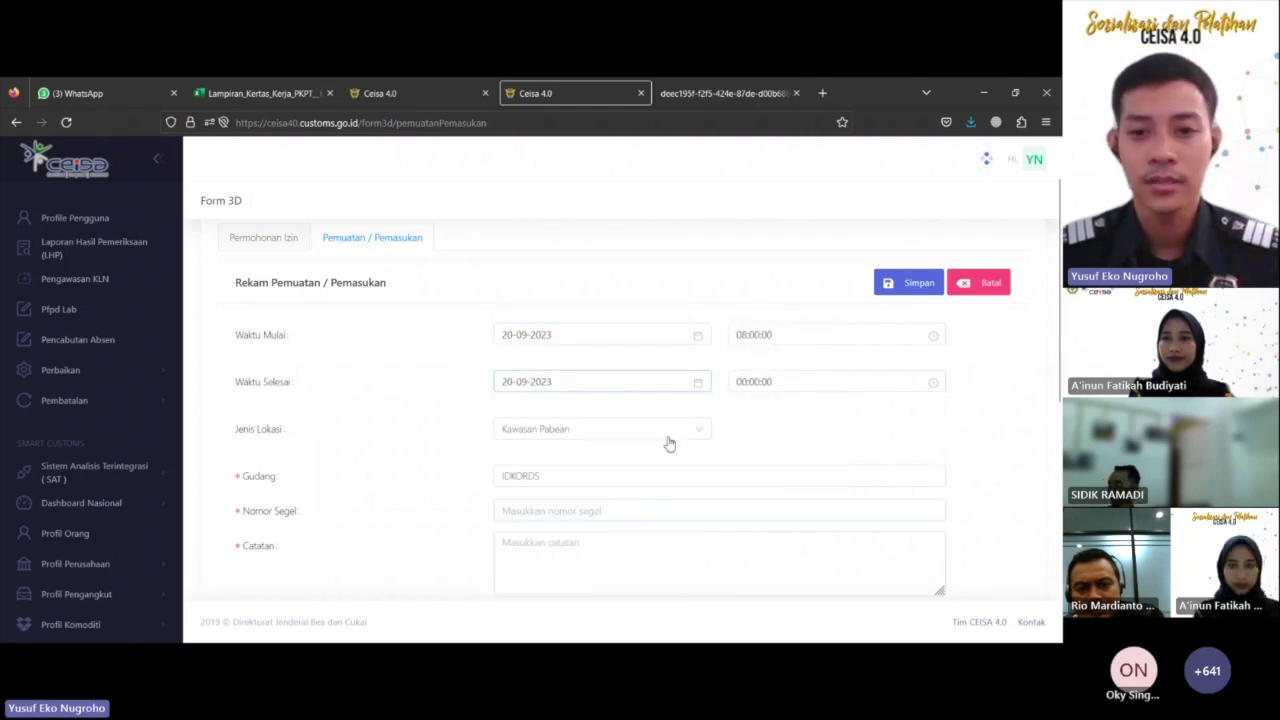
pyautogui.click(767, 379)
pyautogui.scroll(-2, 748, 440)
pyautogui.click(741, 458)
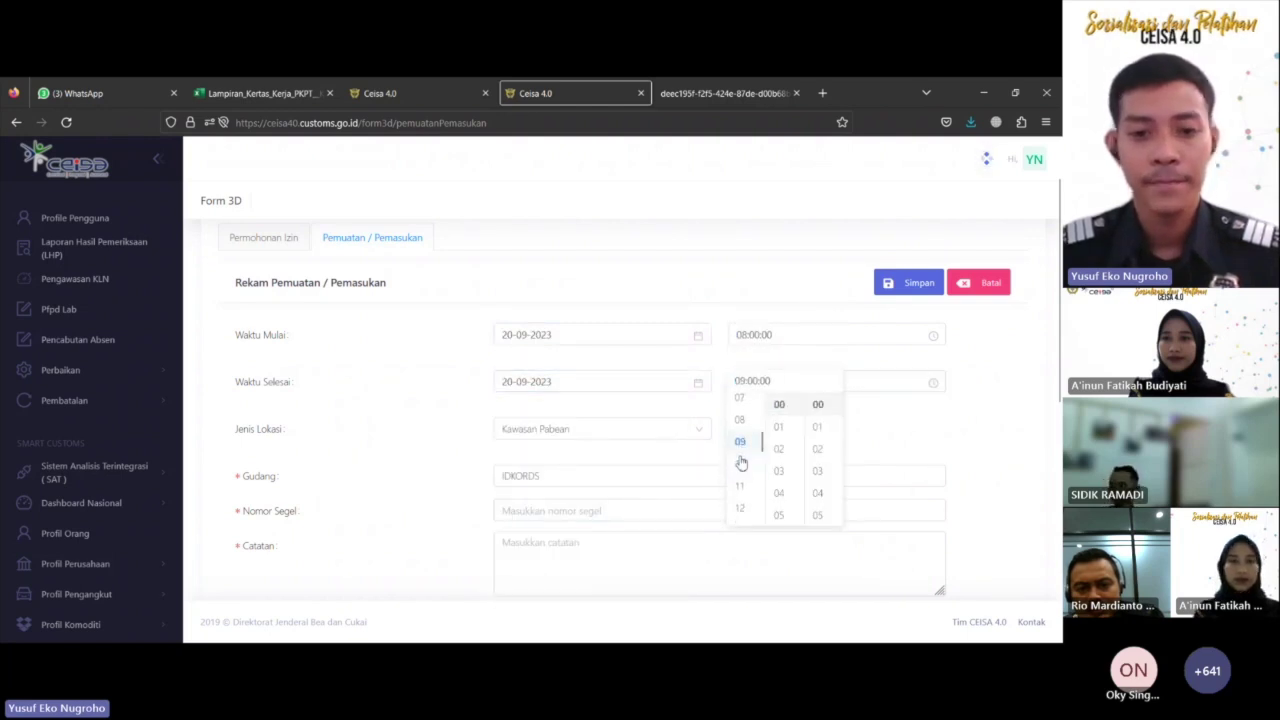
pyautogui.click(655, 450)
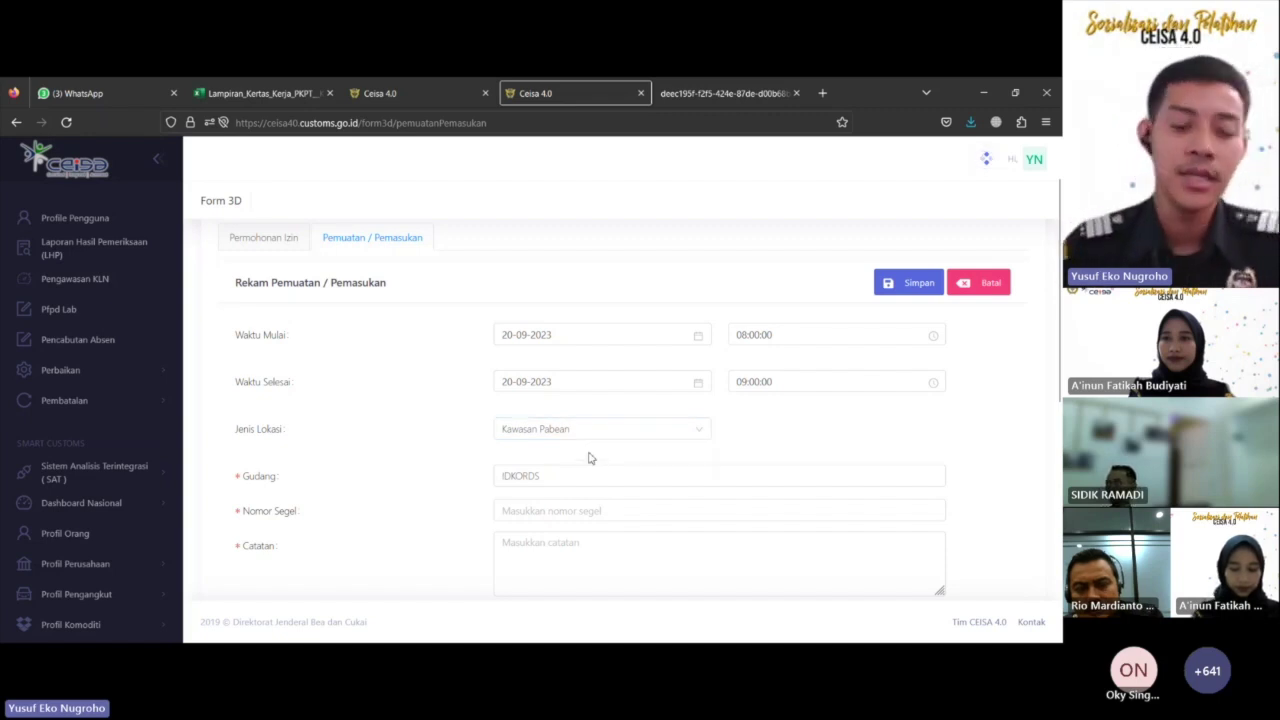
# - Check the Jenis Lokasi and Gudang in the Permohonan Izin data, then return to the Pemuatan / Pemasukan form
pyautogui.click(263, 240)
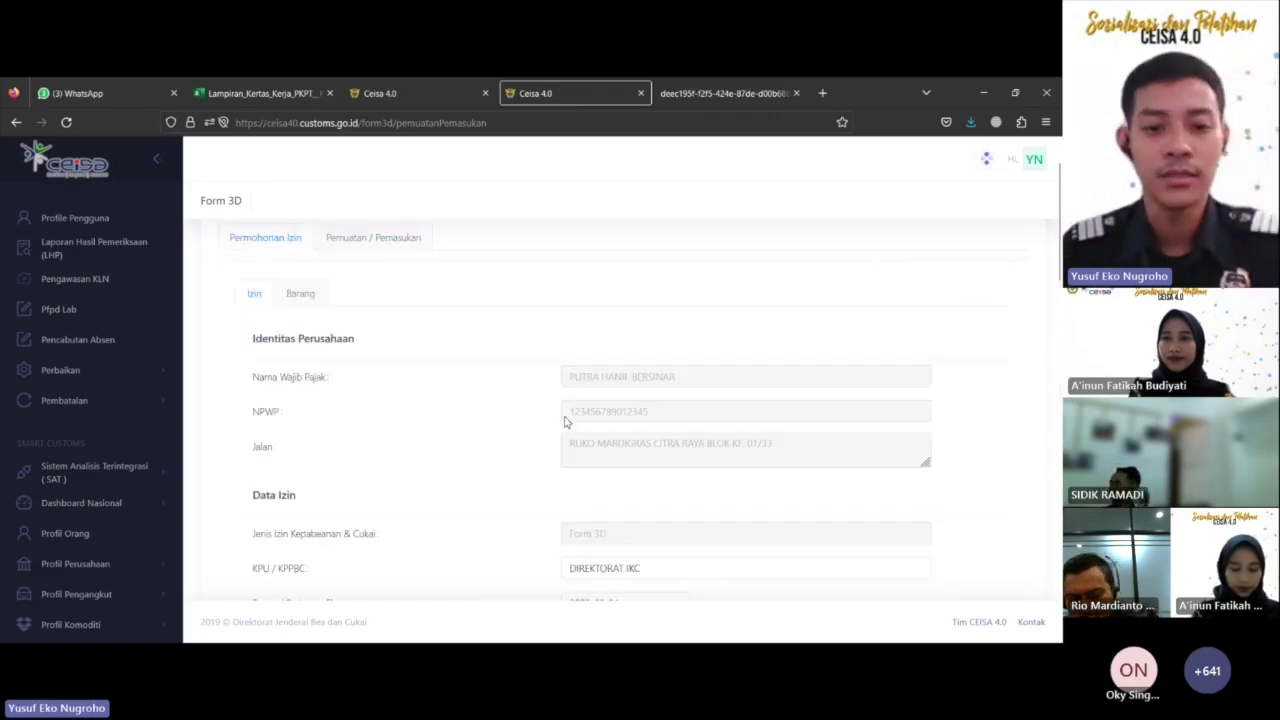
pyautogui.scroll(-5, 566, 420)
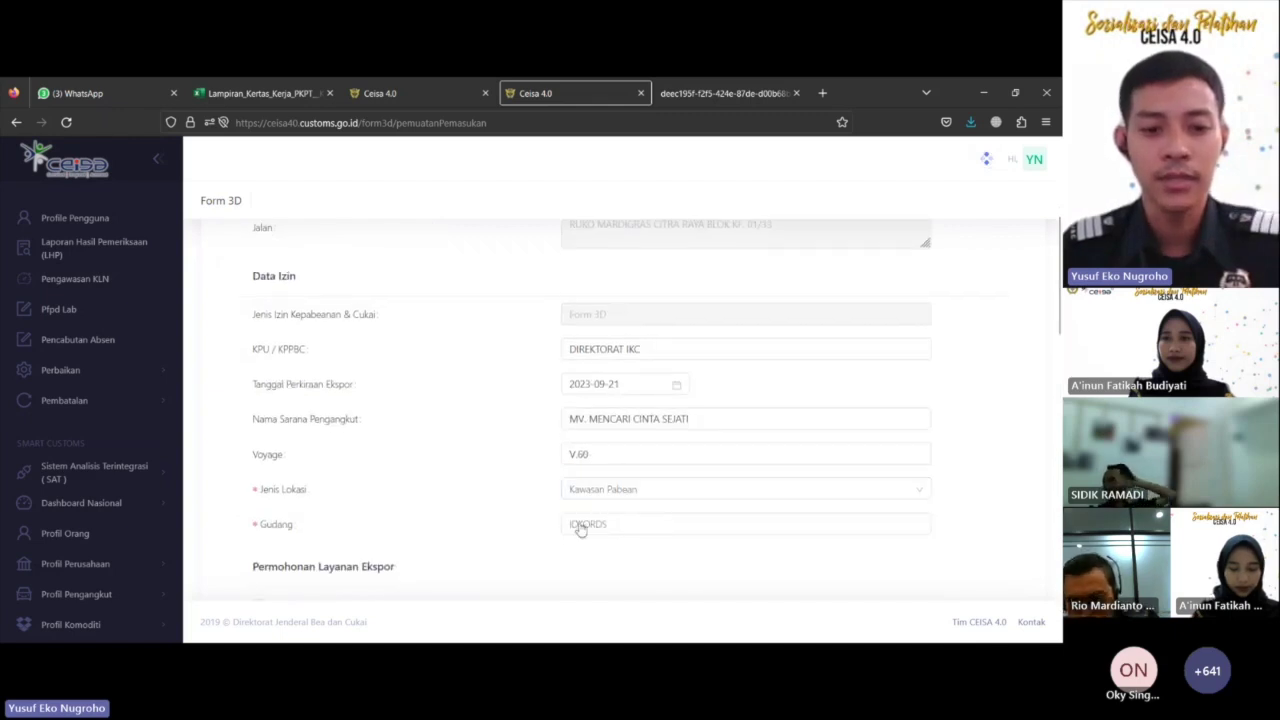
pyautogui.click(587, 527)
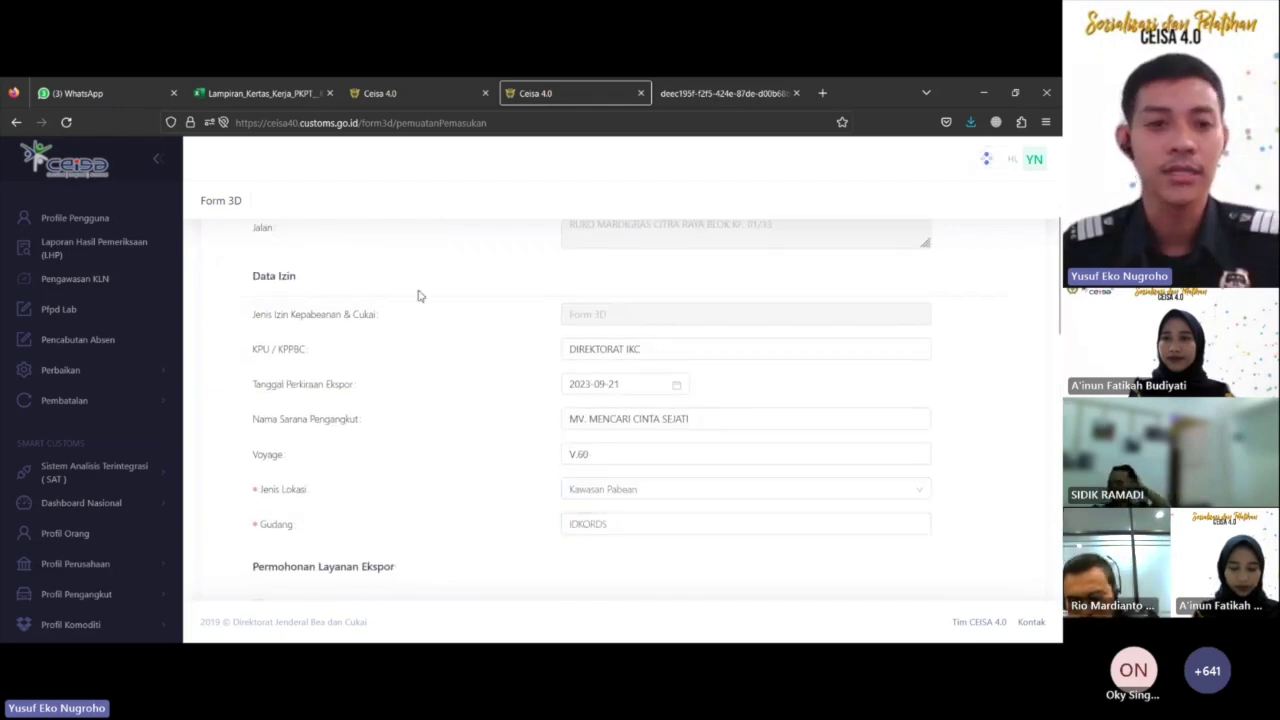
pyautogui.scroll(3, 425, 320)
pyautogui.scroll(-5, 563, 443)
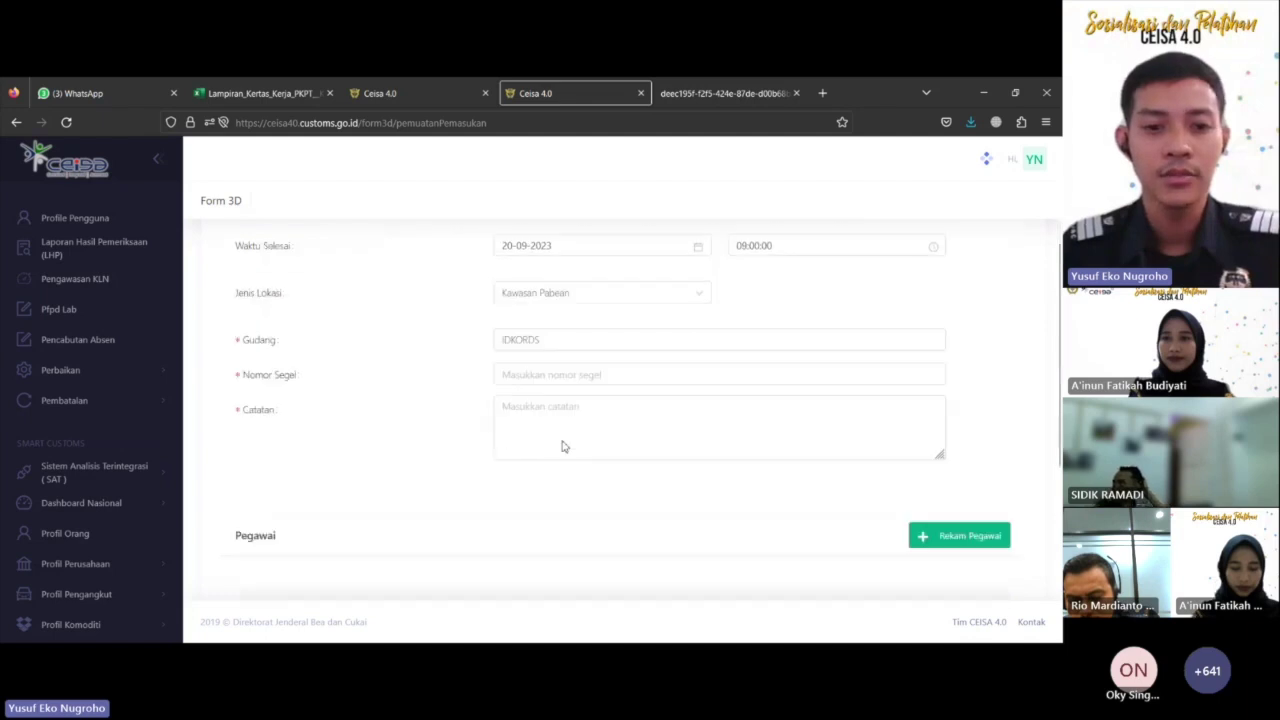
# - Enter "tes-segel123" as the Nomor Segel and "sudah selesai" as the Catatan of the Pemuatan / Pemasukan record
pyautogui.click(576, 368)
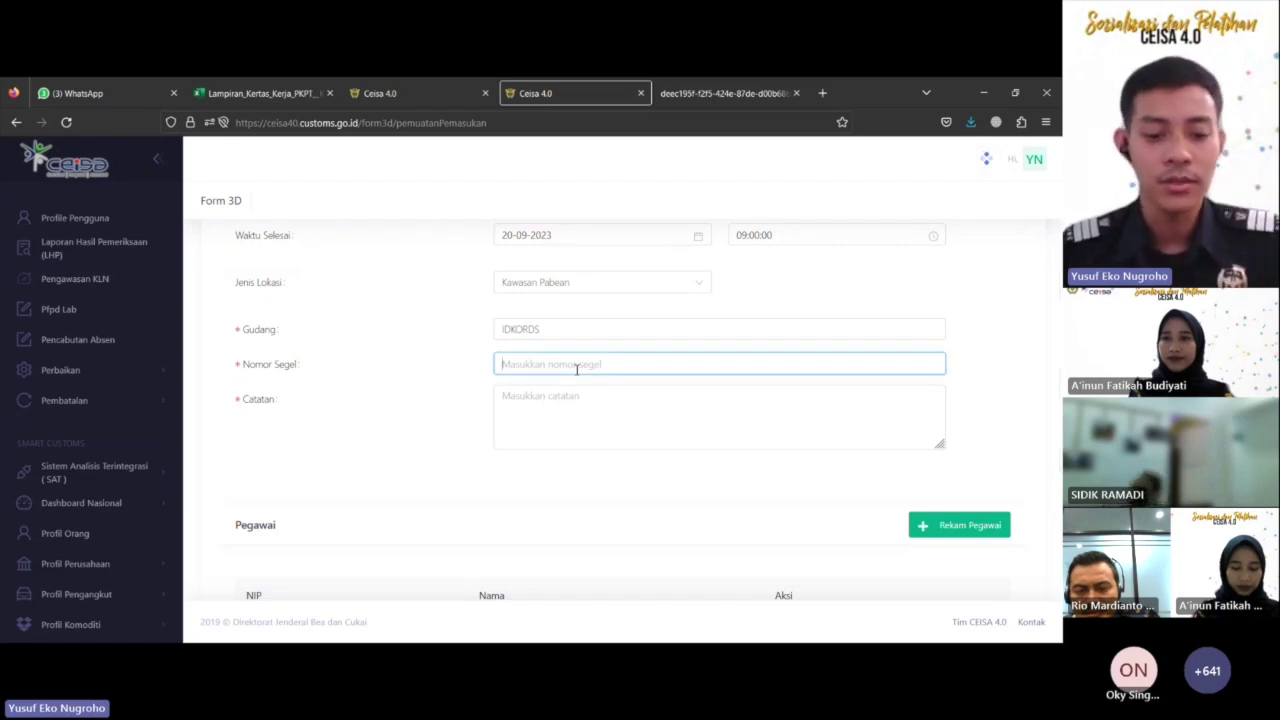
pyautogui.write('Se')
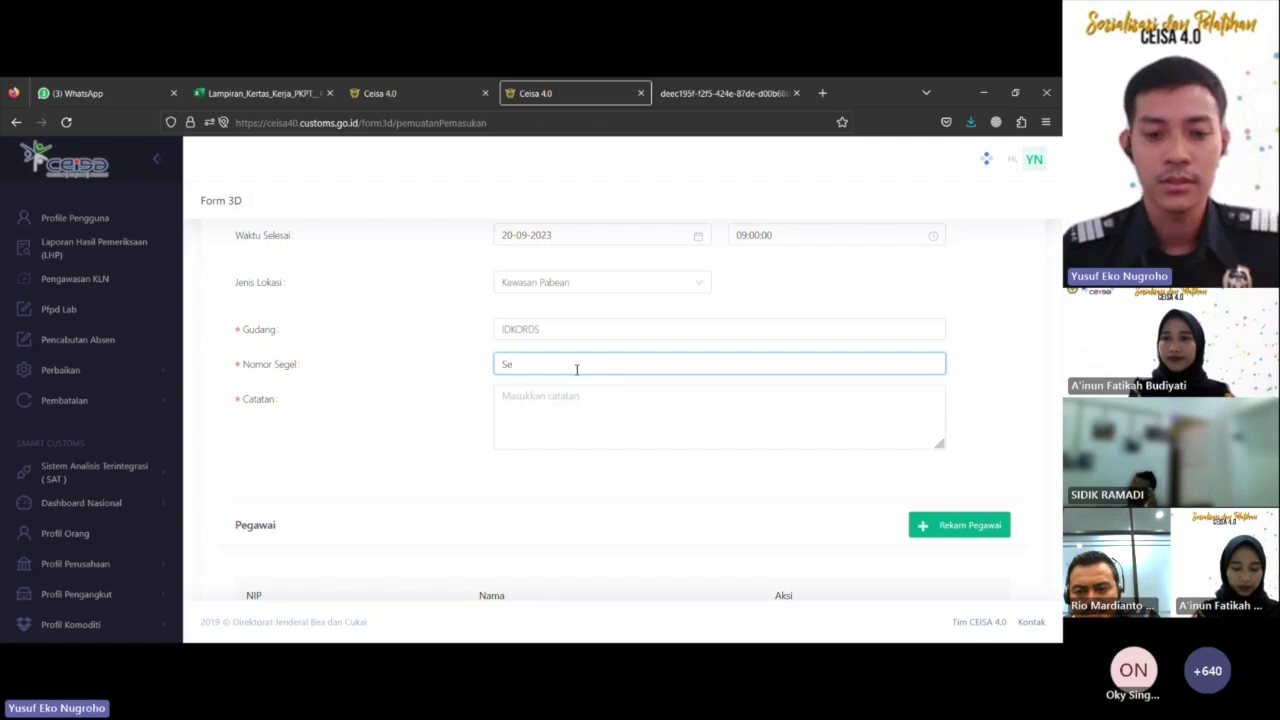
pyautogui.hotkey('ctrl', 'a')
pyautogui.write('tes-segel123')
pyautogui.click(551, 418)
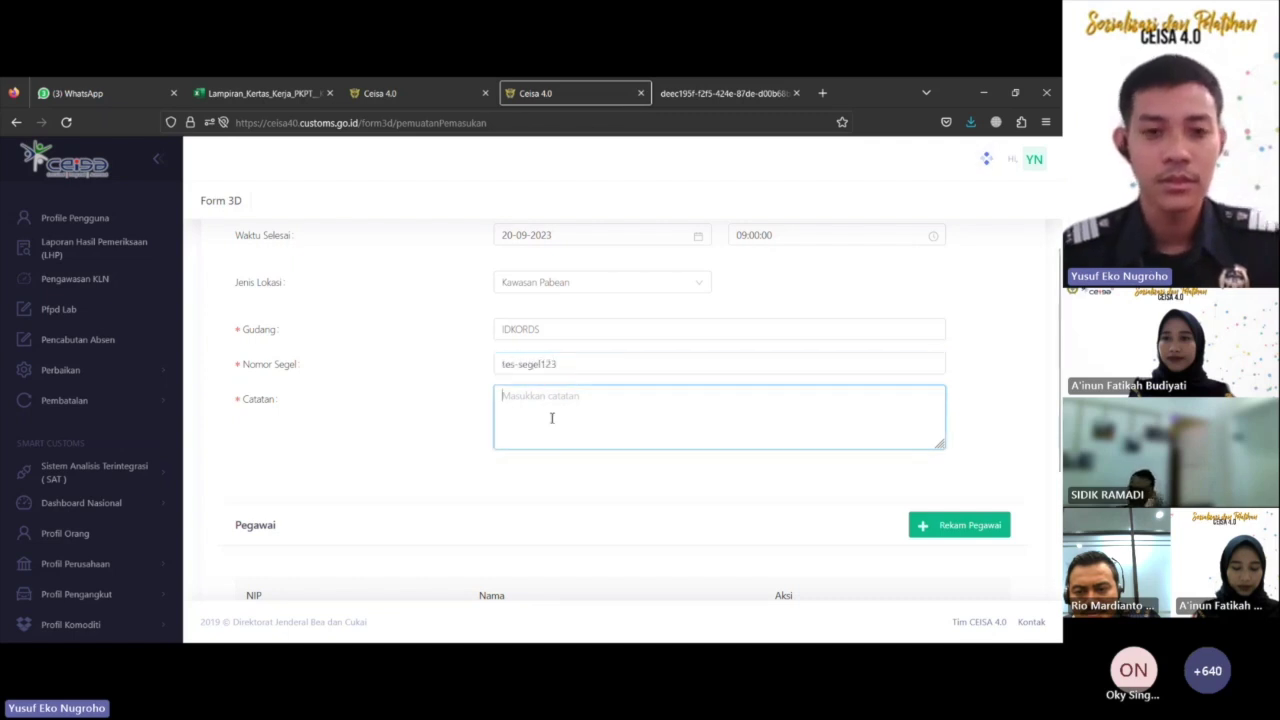
pyautogui.write('sudah')
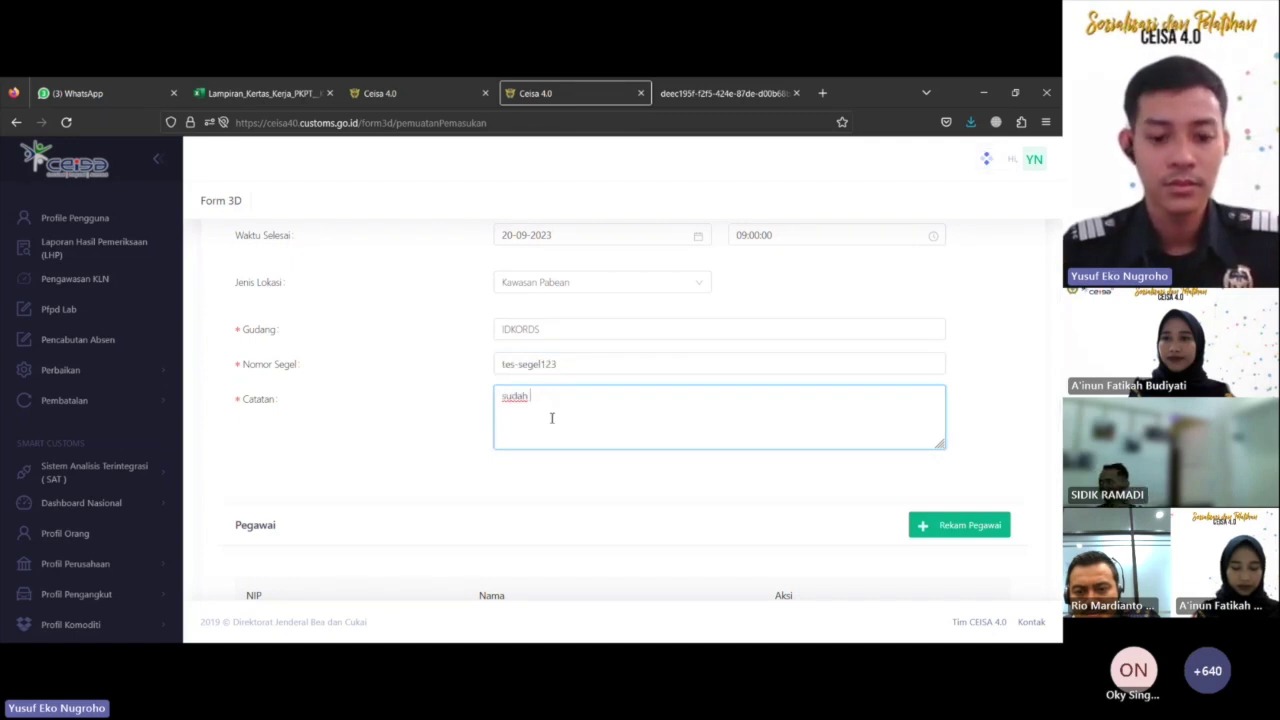
pyautogui.write(' selesai')
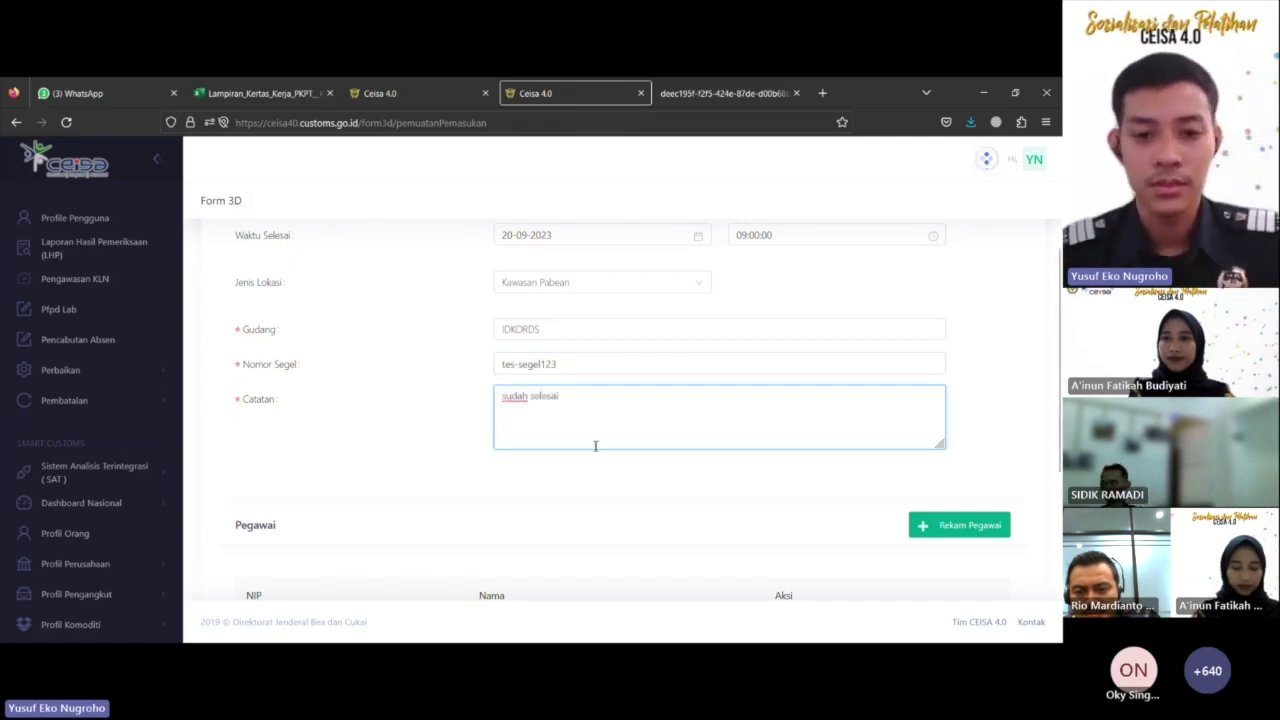
# - Record an officer in the Pegawai section by searching for the officer's first name and choosing the matching entry
pyautogui.scroll(-3, 600, 457)
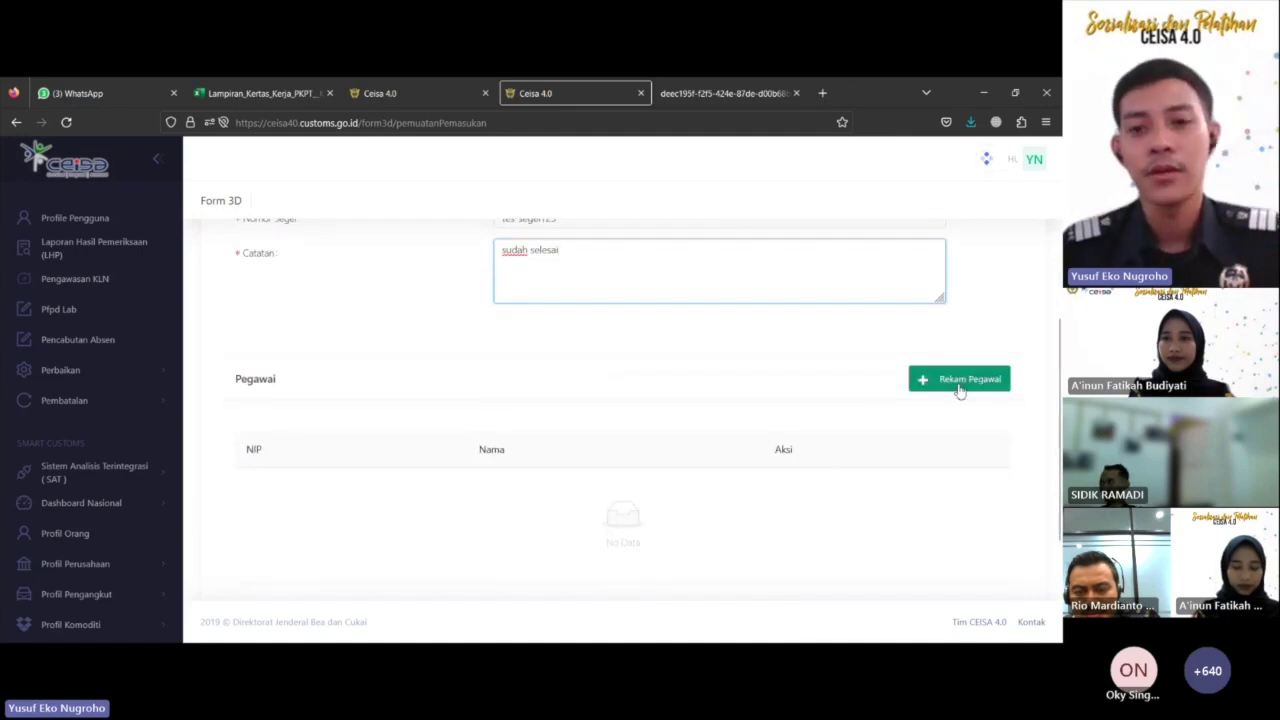
pyautogui.scroll(7, 537, 485)
pyautogui.scroll(-4, 543, 480)
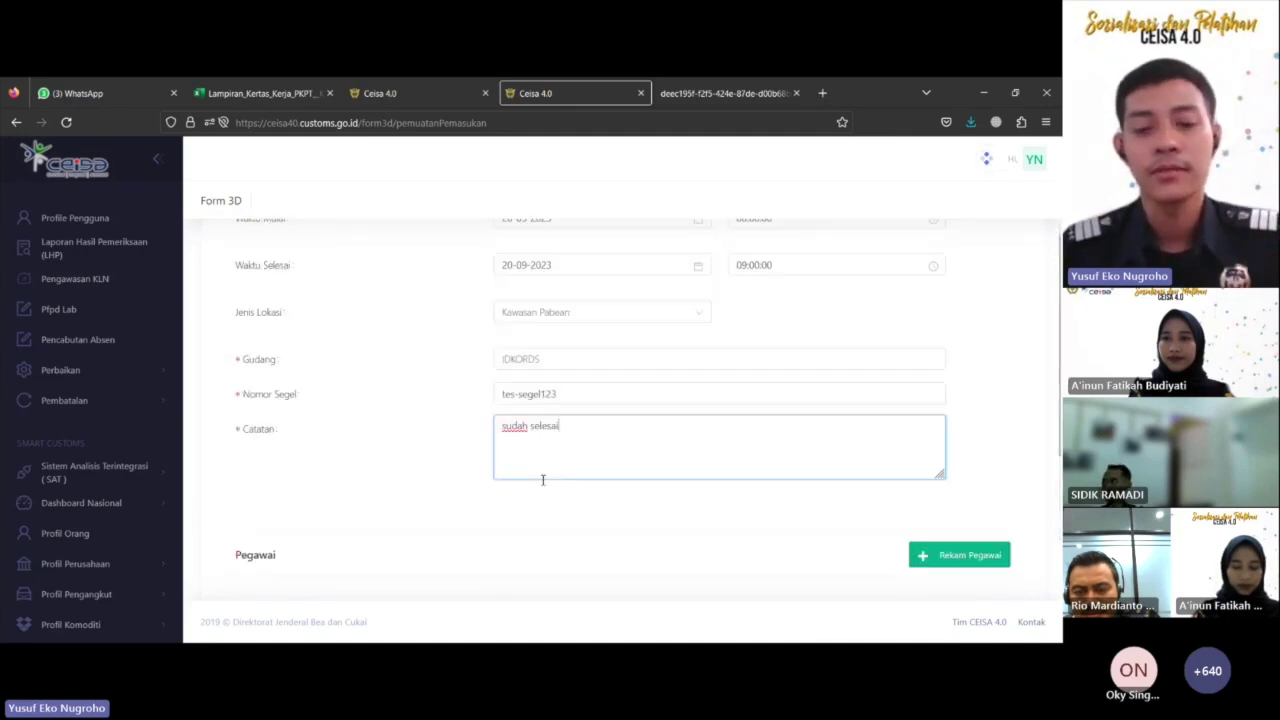
pyautogui.scroll(-5, 543, 480)
pyautogui.click(955, 322)
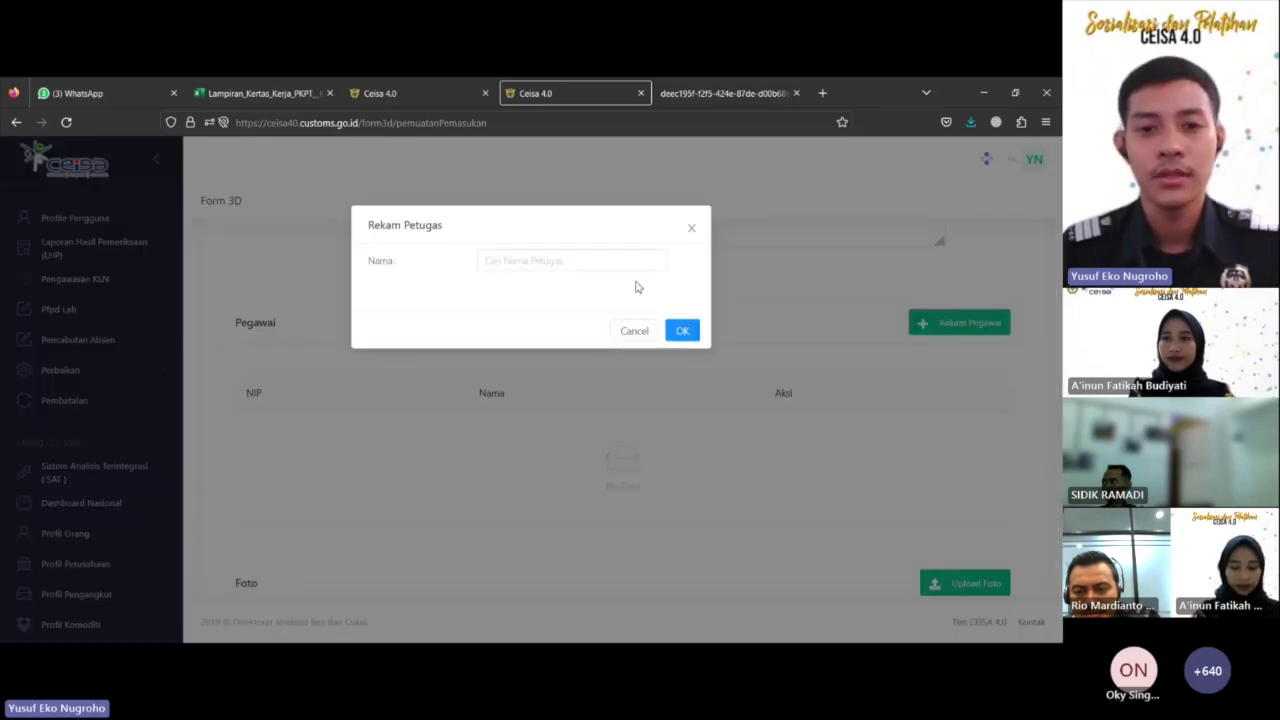
pyautogui.click(583, 265)
pyautogui.write('yusuf')
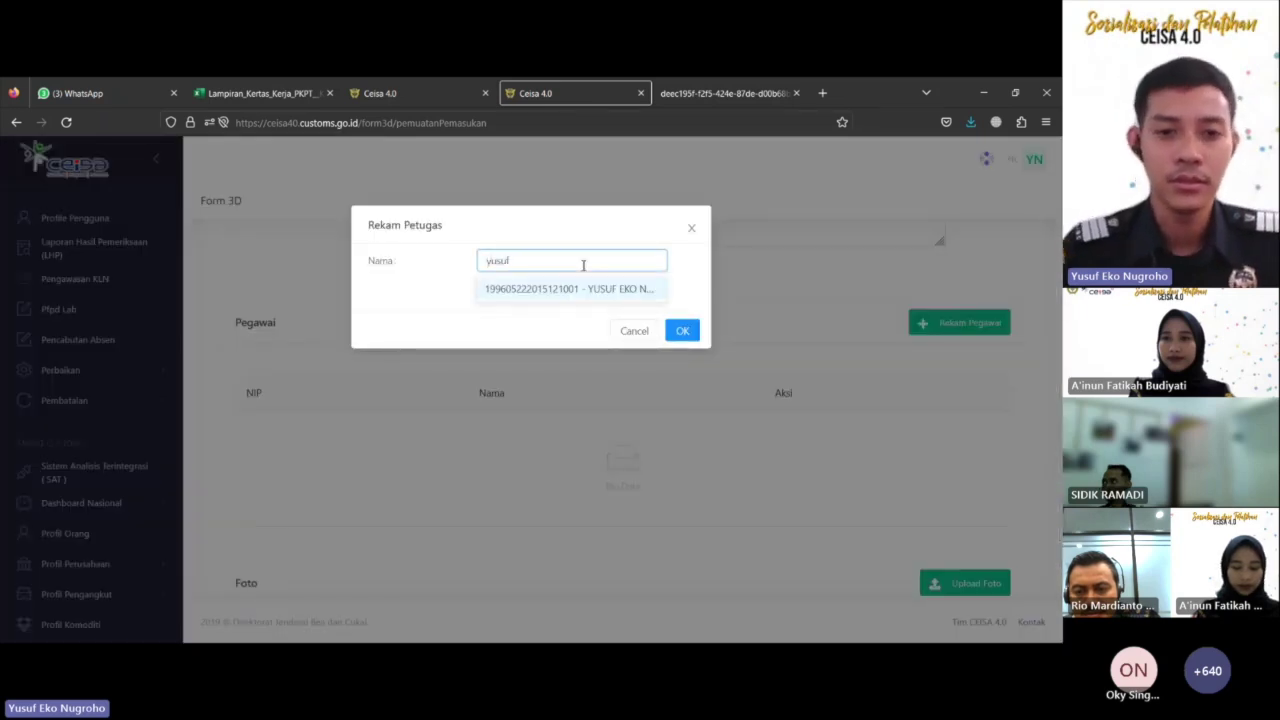
pyautogui.click(572, 289)
pyautogui.click(682, 331)
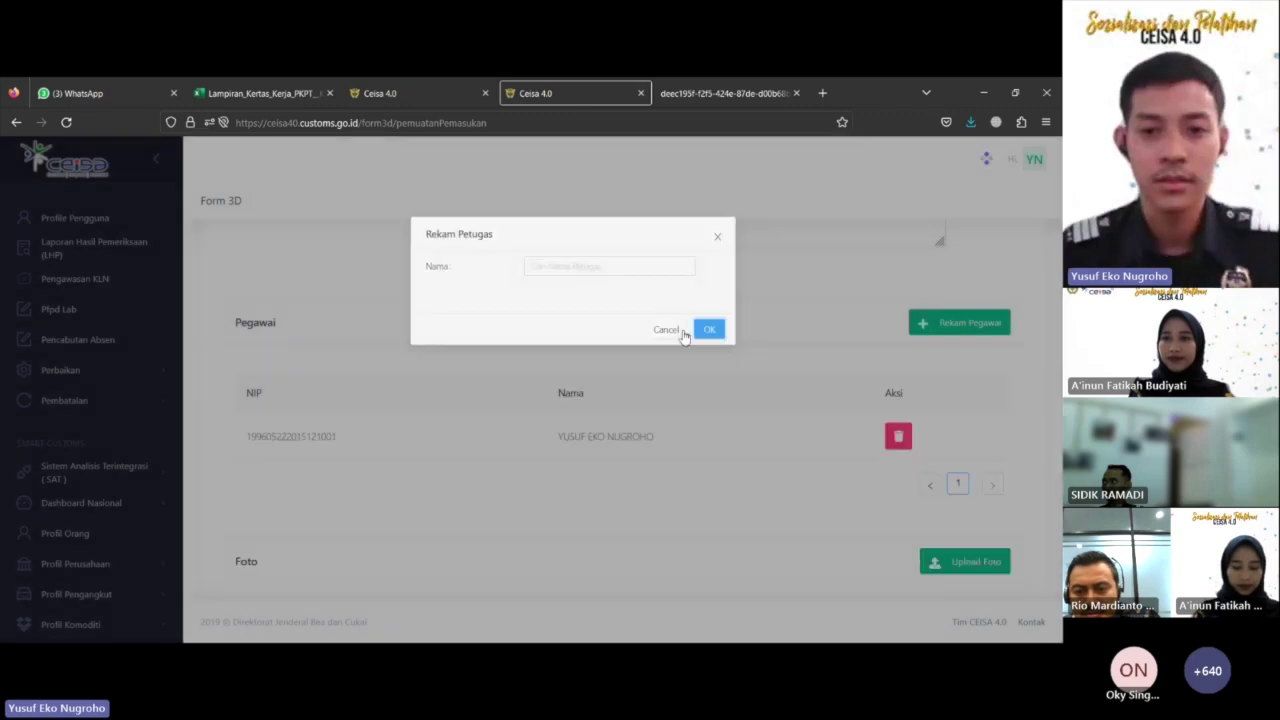
# - Start a new Foto entry, select "top up diamond ML.JPG" from Pictures with Keterangan "foto", and try to add it to the file list
pyautogui.scroll(-2, 680, 338)
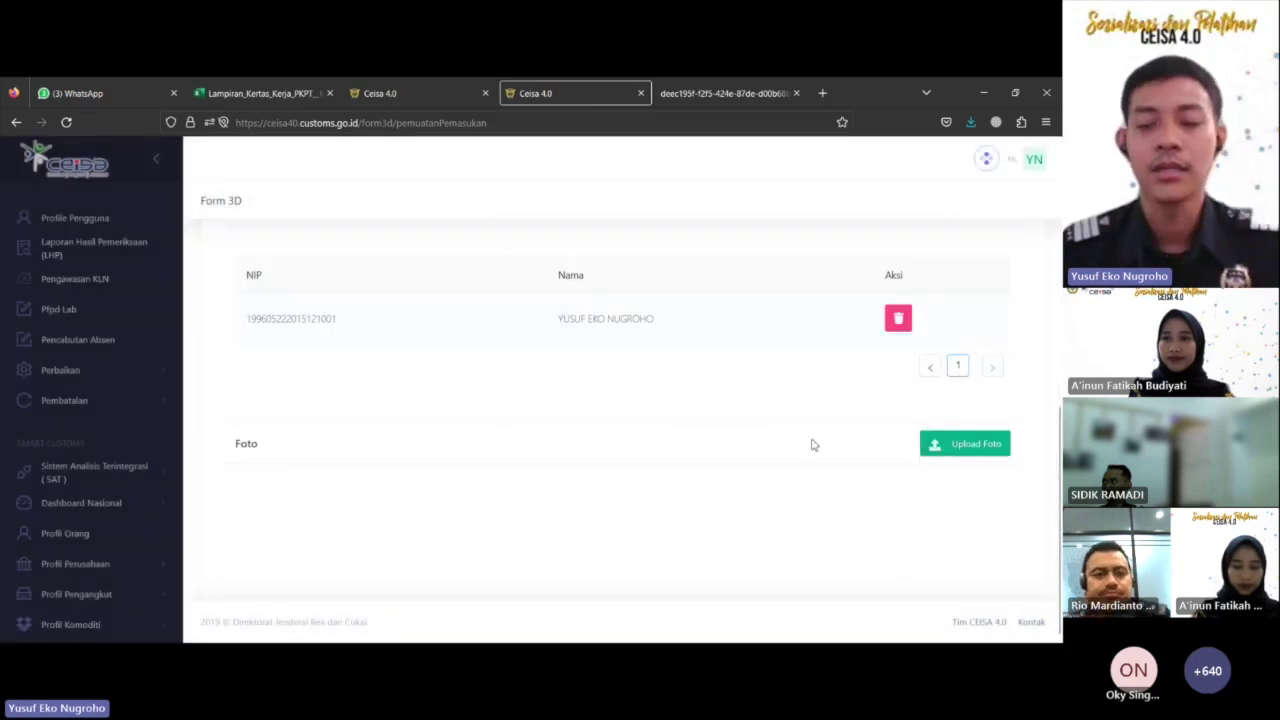
pyautogui.click(966, 455)
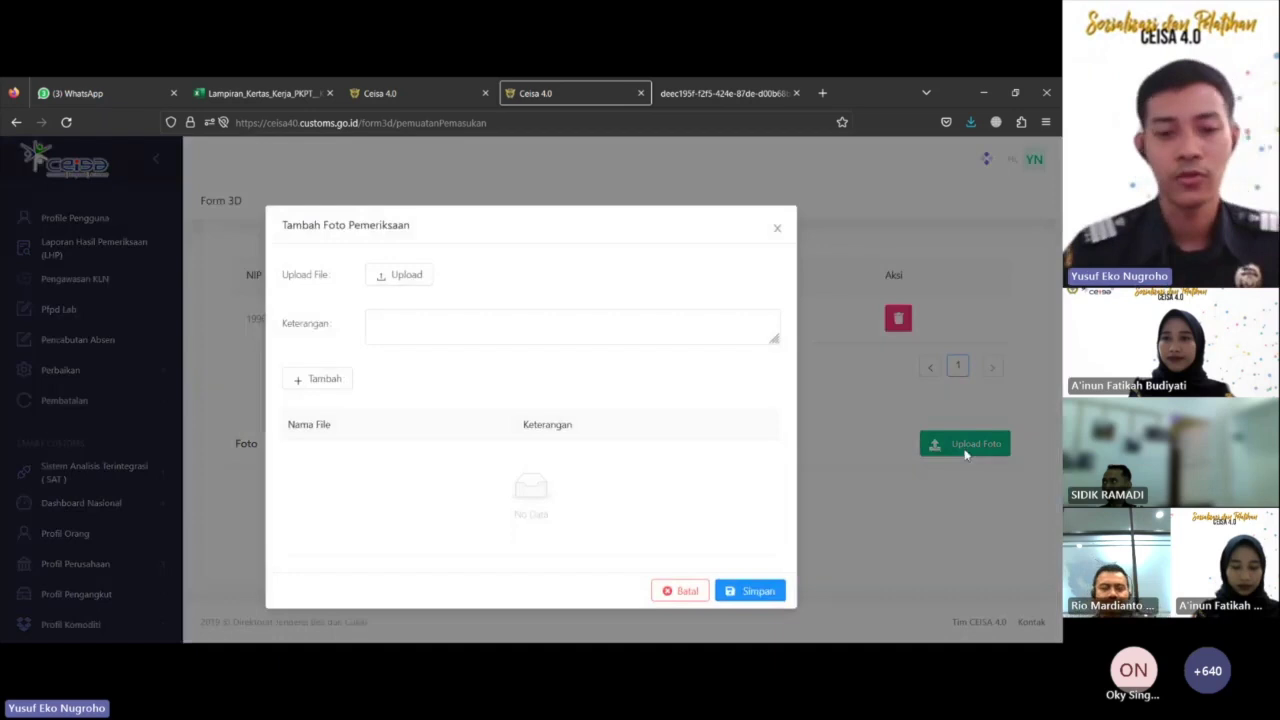
pyautogui.click(399, 275)
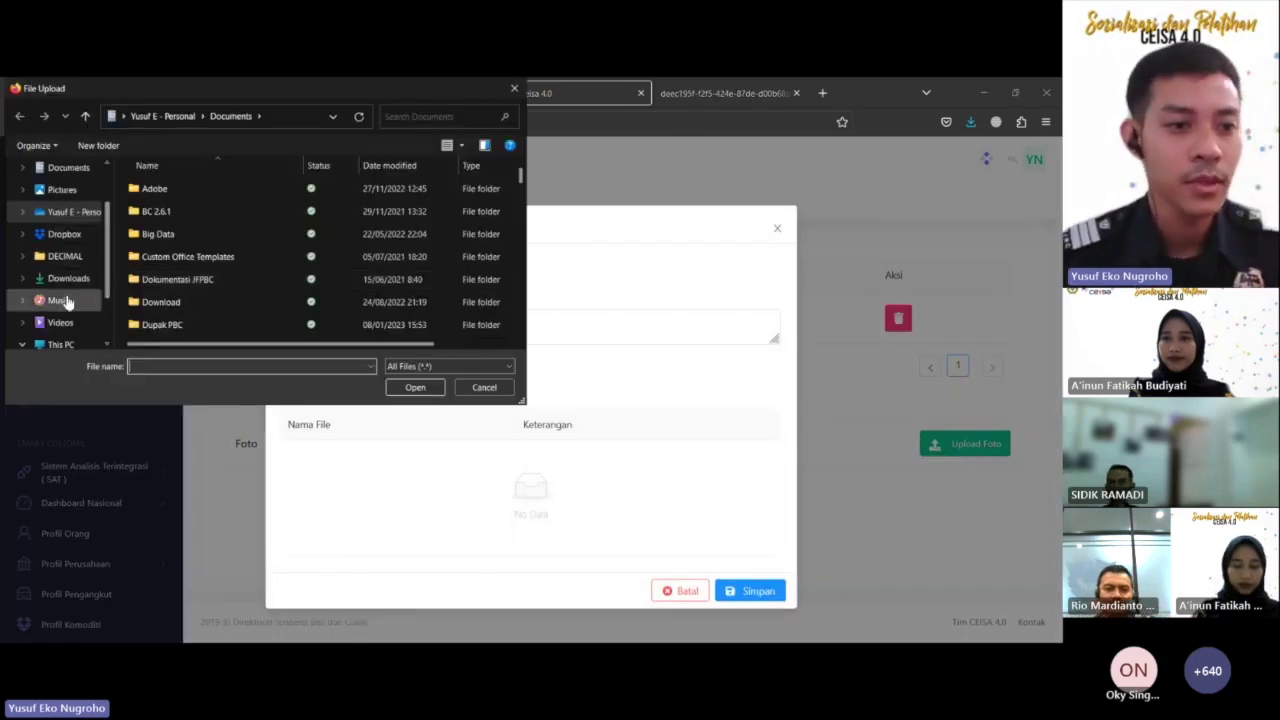
pyautogui.click(64, 190)
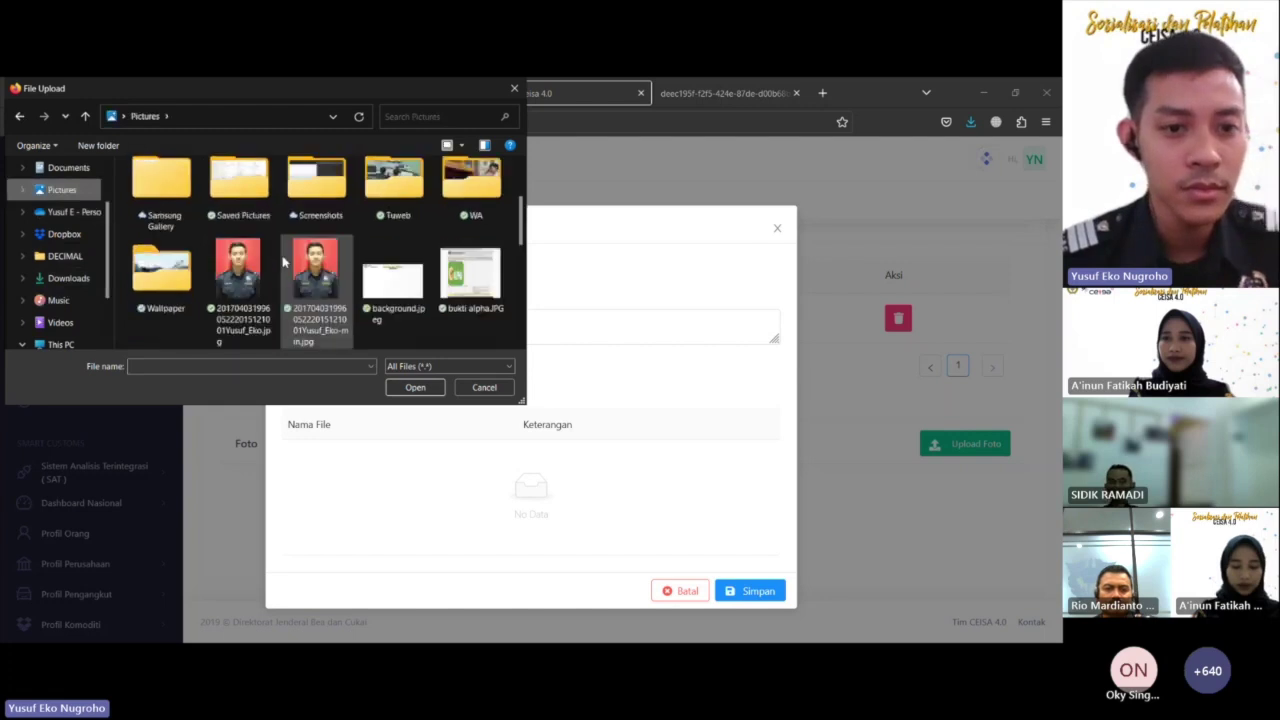
pyautogui.scroll(-10, 283, 262)
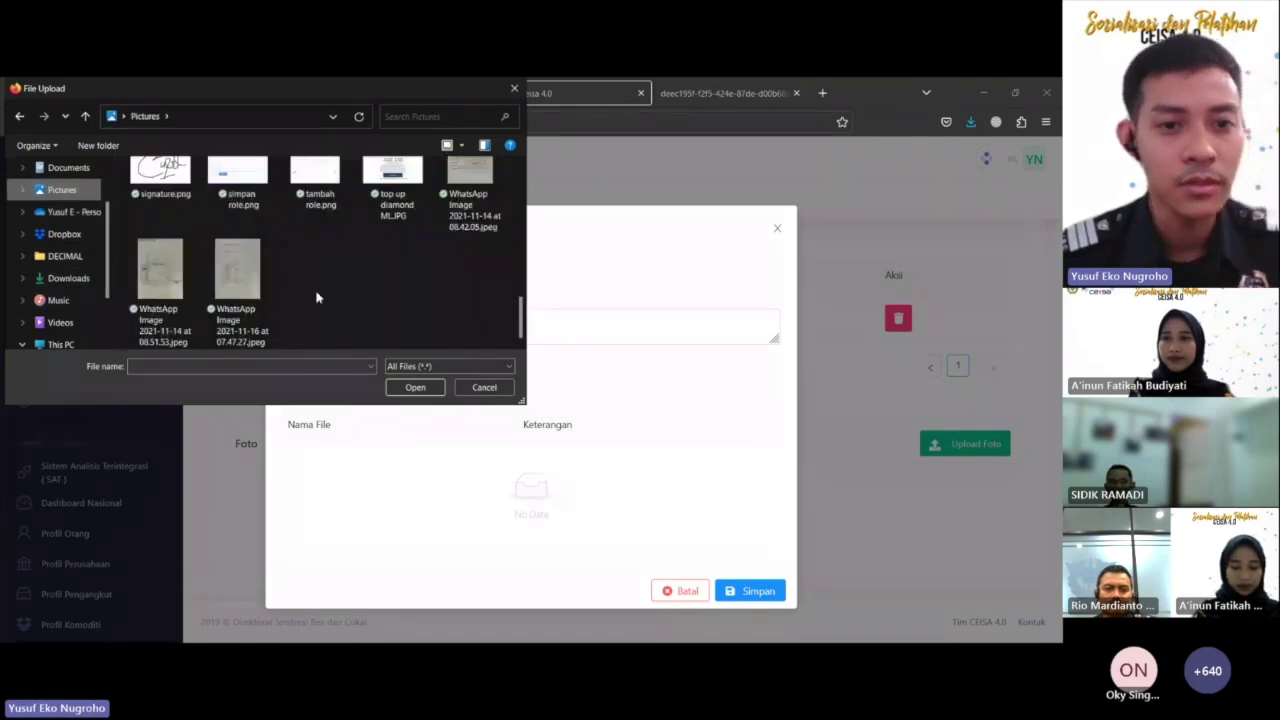
pyautogui.scroll(1, 316, 297)
pyautogui.click(394, 205)
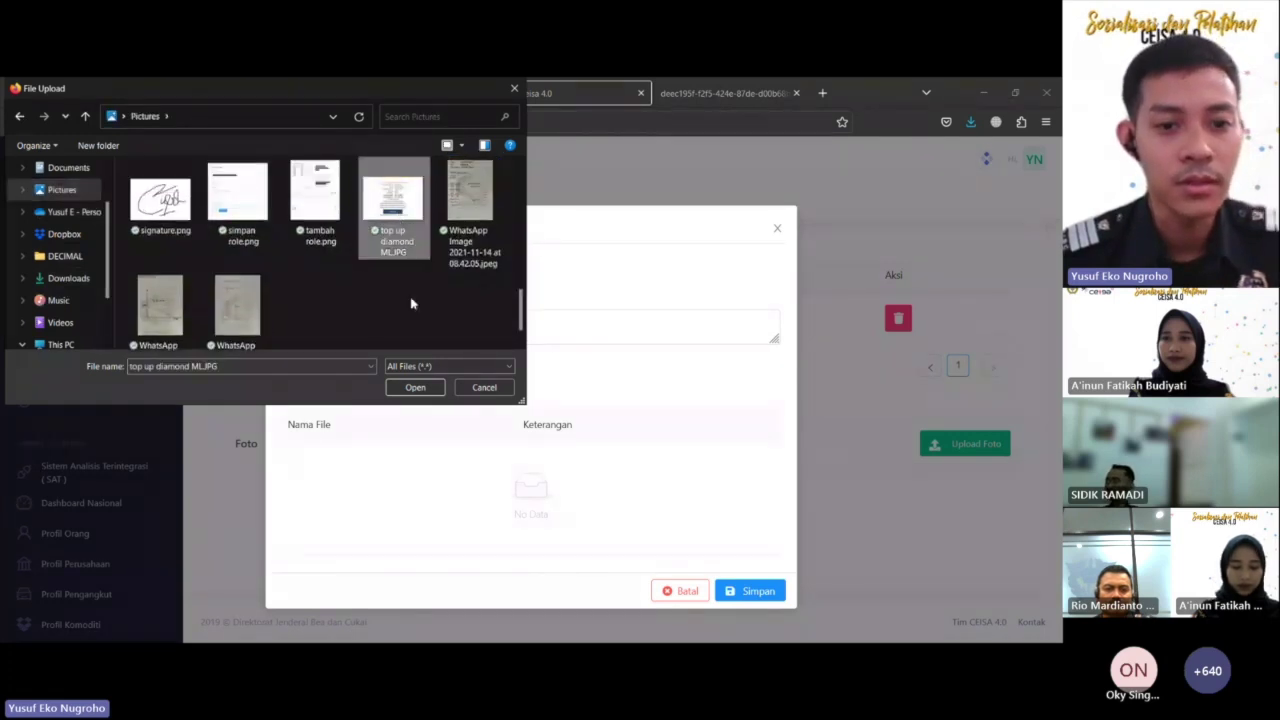
pyautogui.click(415, 387)
pyautogui.click(409, 348)
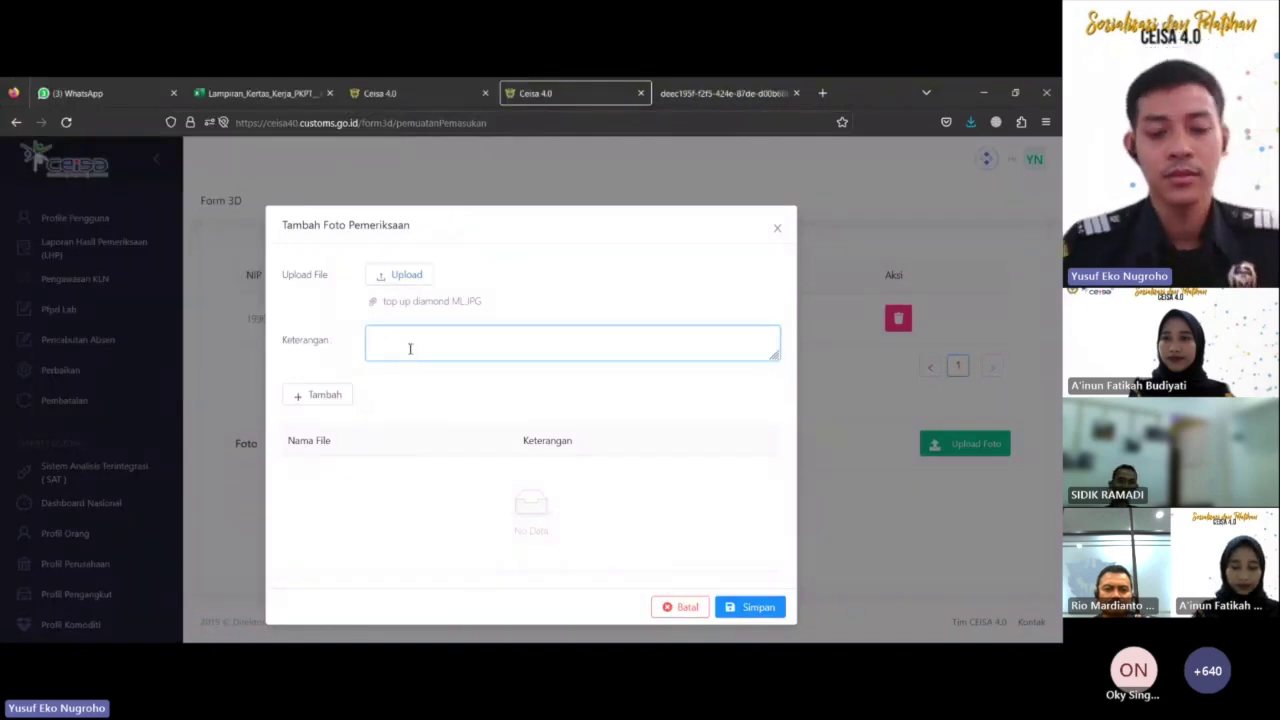
pyautogui.click(325, 395)
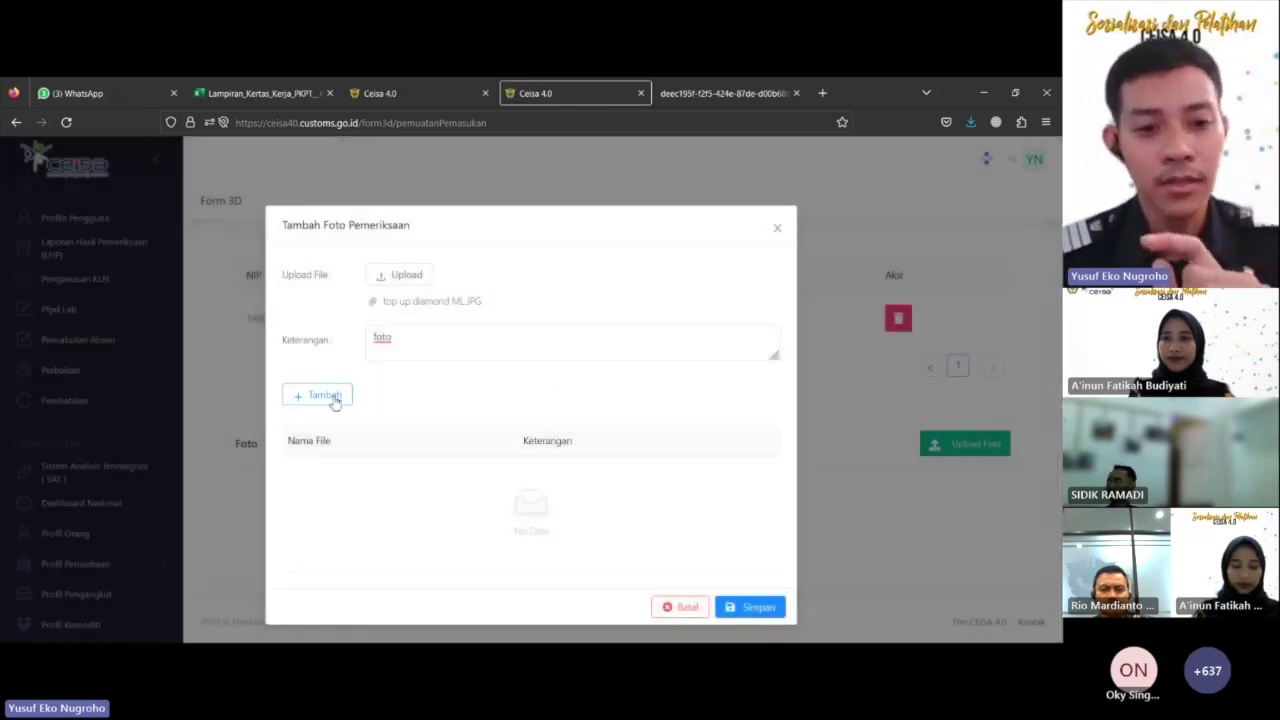
pyautogui.click(335, 399)
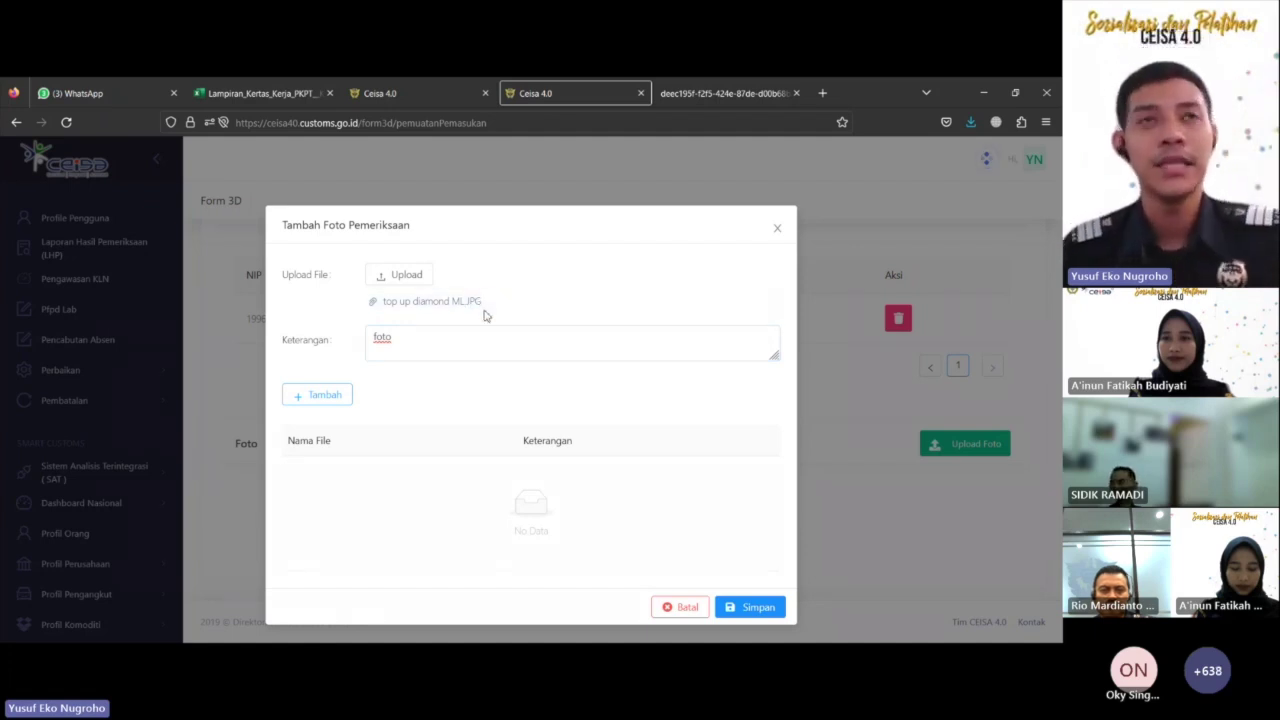
pyautogui.click(499, 341)
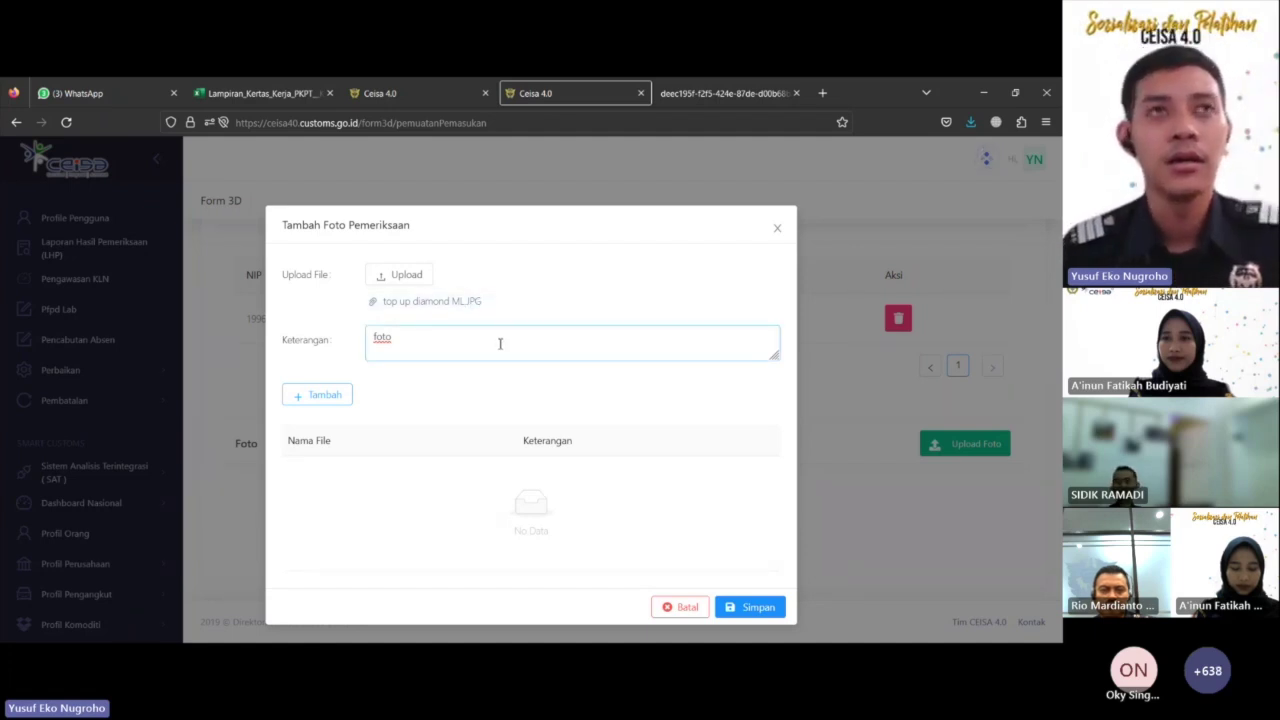
pyautogui.click(486, 320)
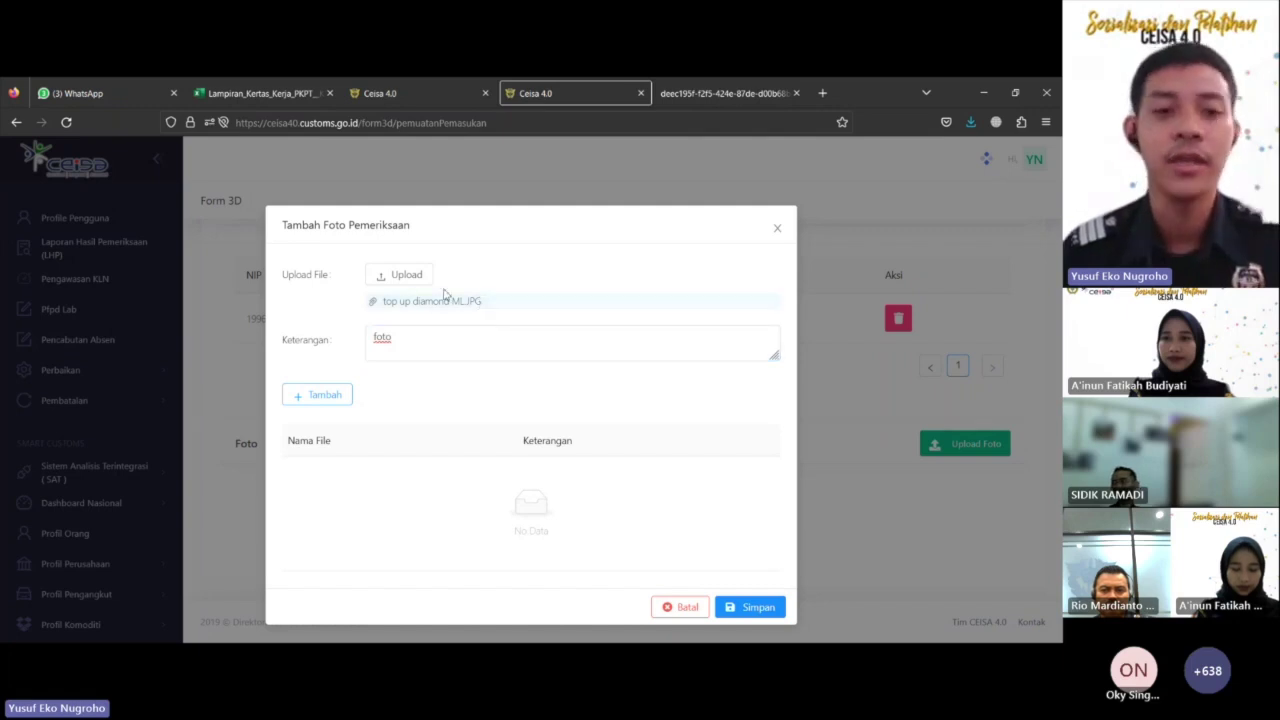
# - Replace the selected photo with e5d941db-ff80-4b74-9603-5b8b9b8c6697.jpeg, add it to the file list and save the photo upload
pyautogui.click(405, 280)
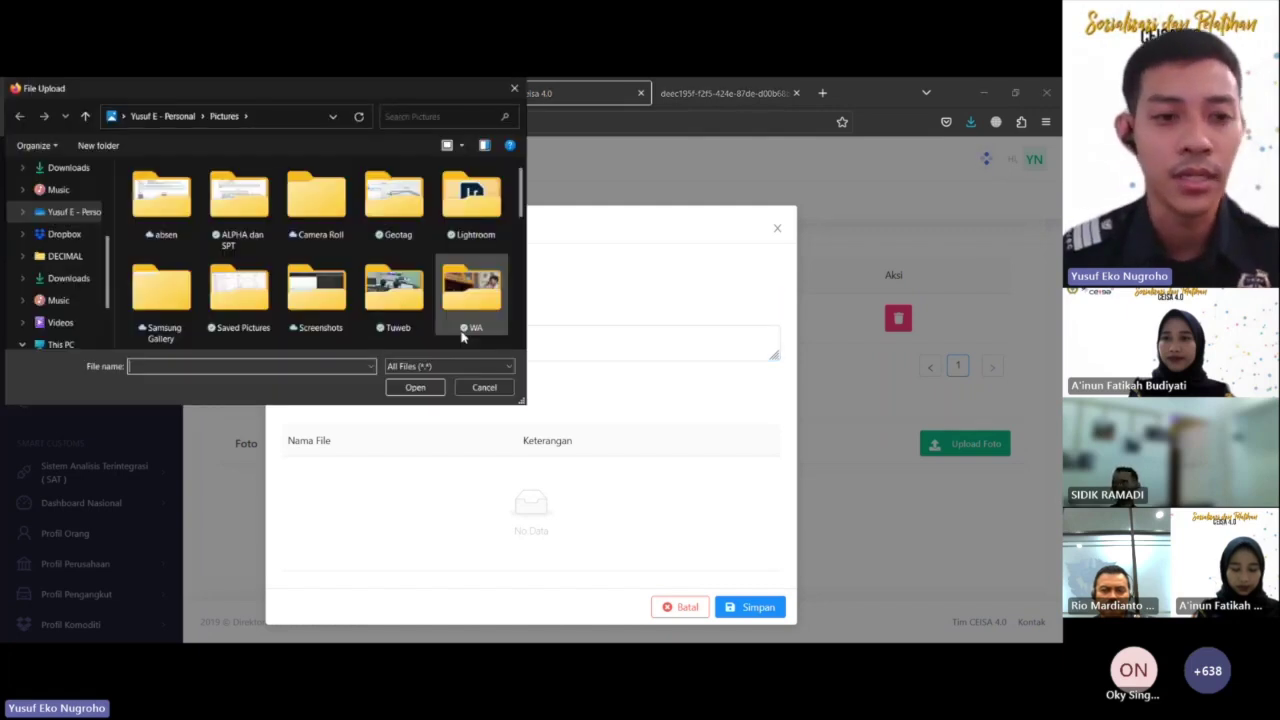
pyautogui.scroll(-3, 335, 278)
pyautogui.scroll(-3, 335, 278)
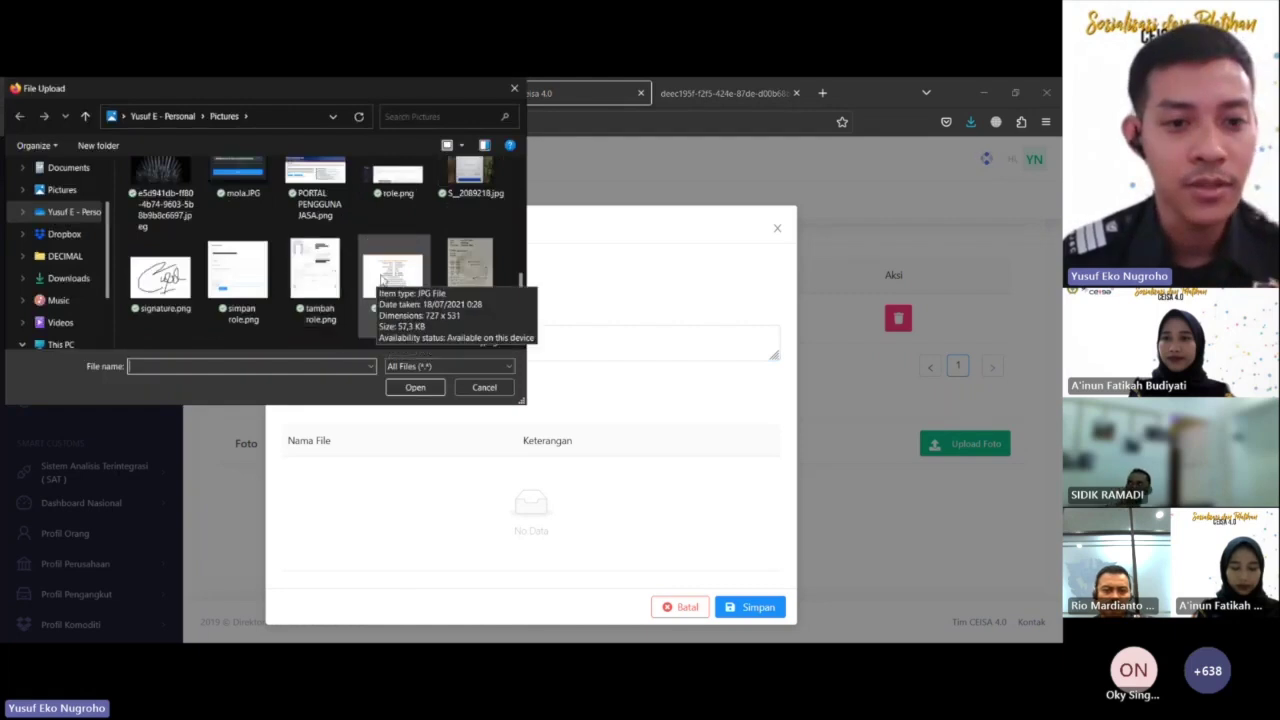
pyautogui.click(165, 205)
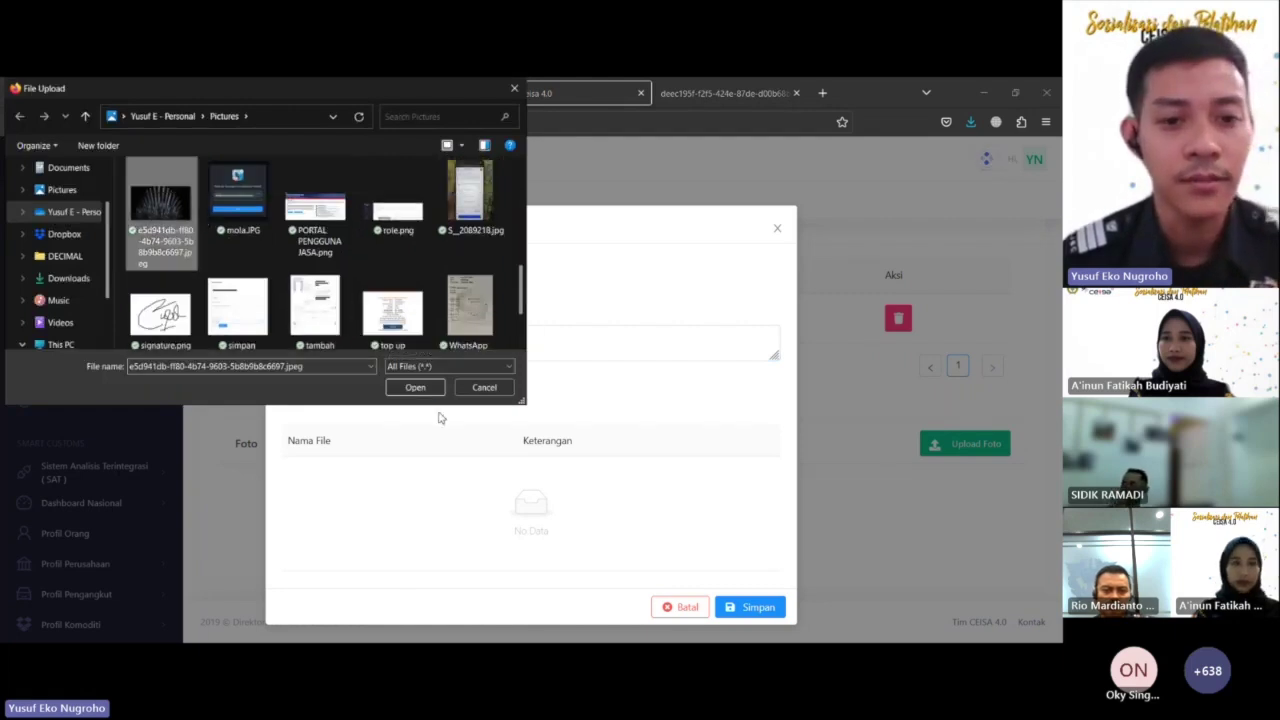
pyautogui.click(420, 388)
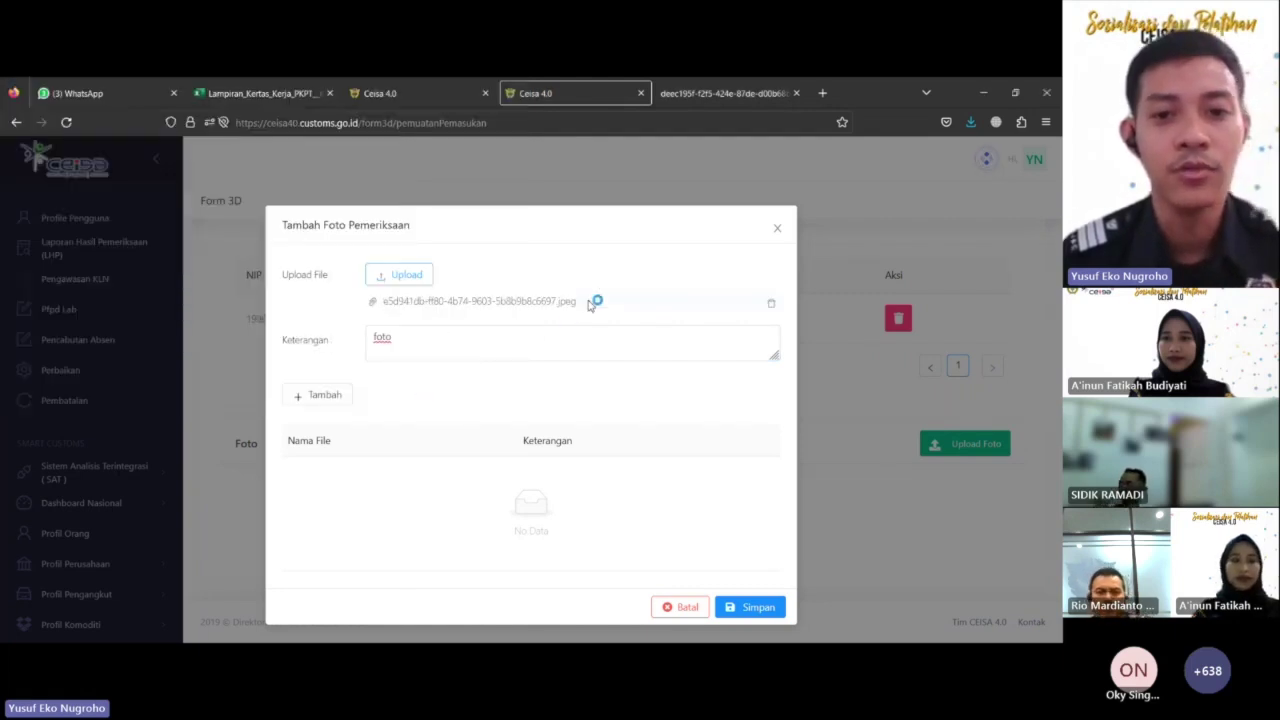
pyautogui.click(328, 396)
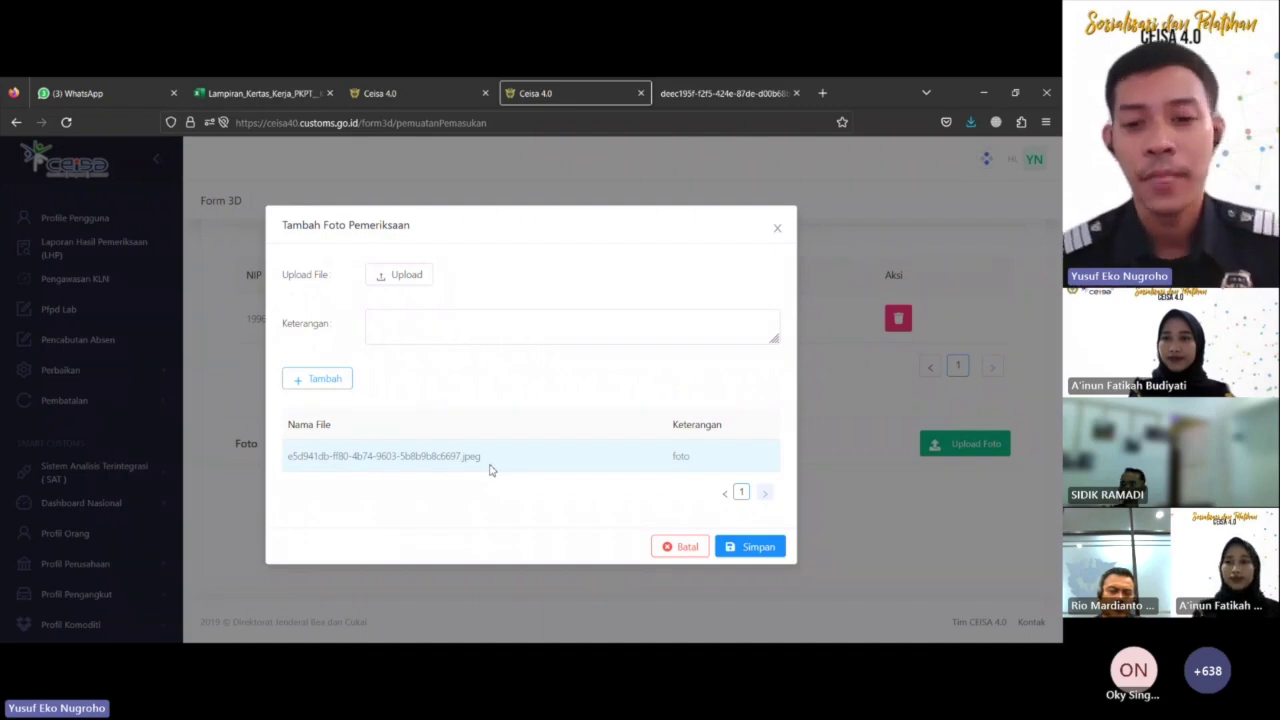
pyautogui.click(762, 549)
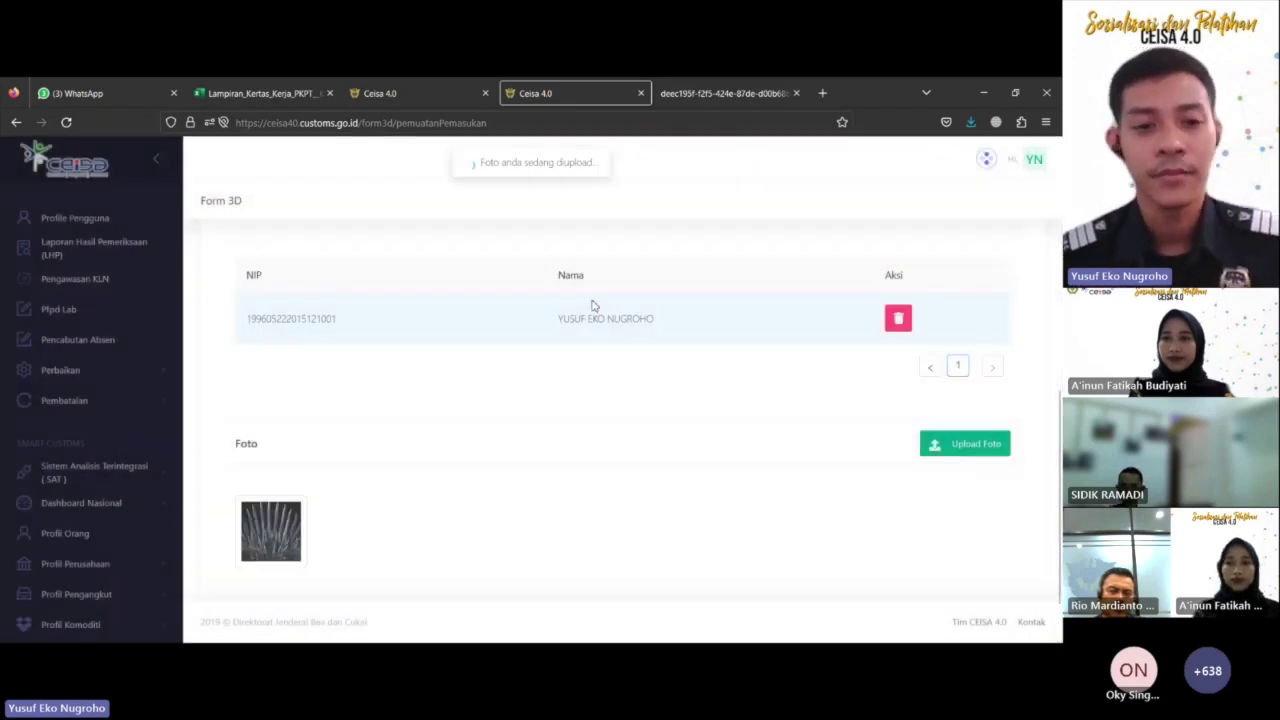
# - Add a second photo, S__2089218.jpg, with Keterangan "gambar" to the Foto section and save the upload
pyautogui.scroll(-1, 586, 390)
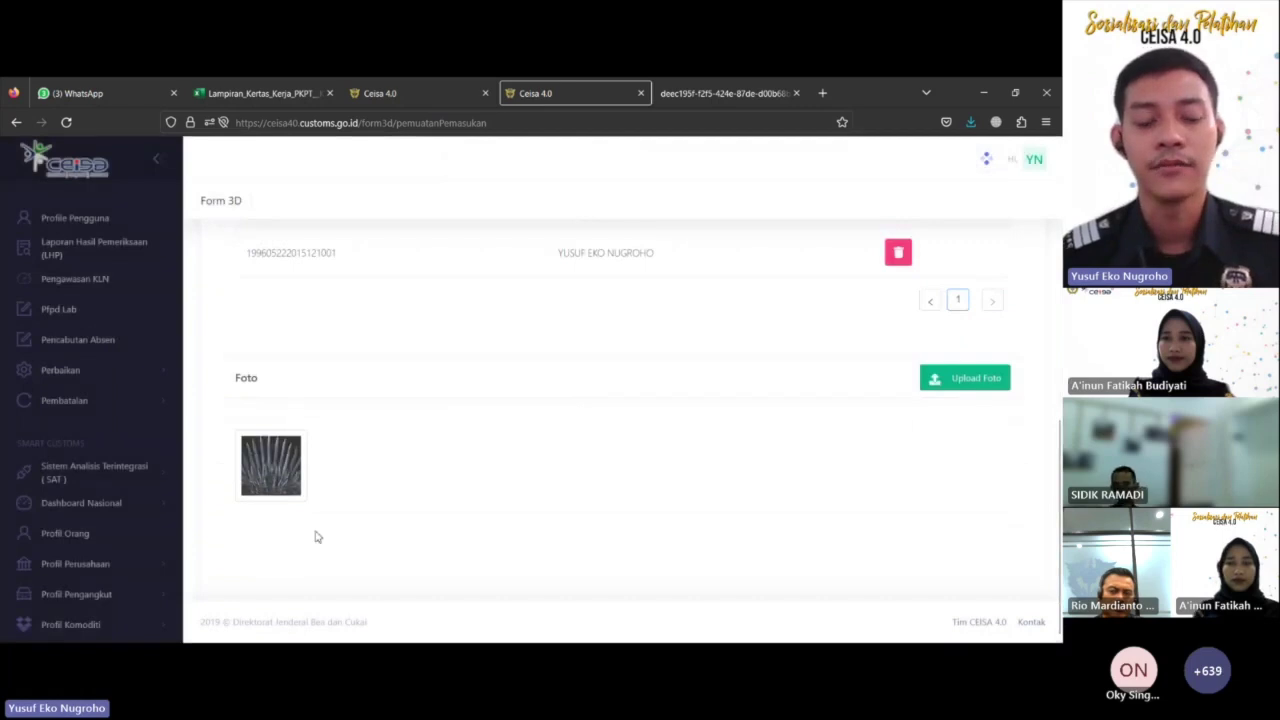
pyautogui.moveTo(293, 442)
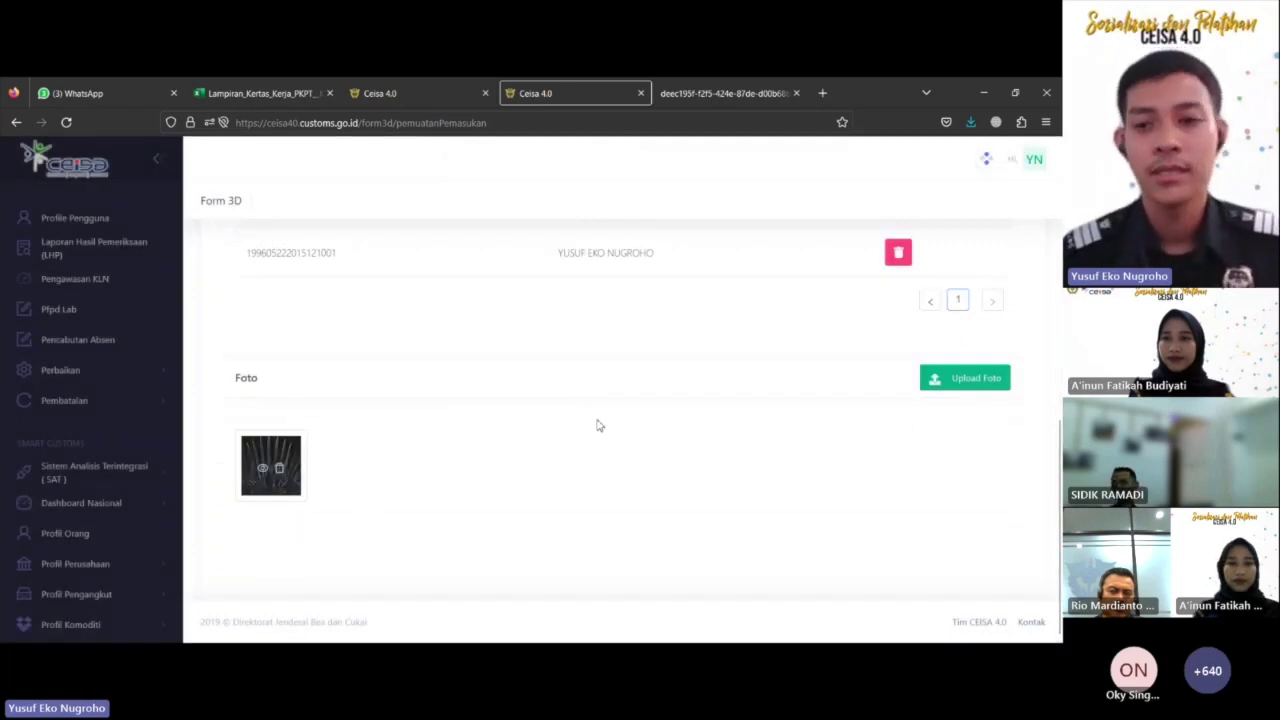
pyautogui.click(975, 380)
pyautogui.click(421, 277)
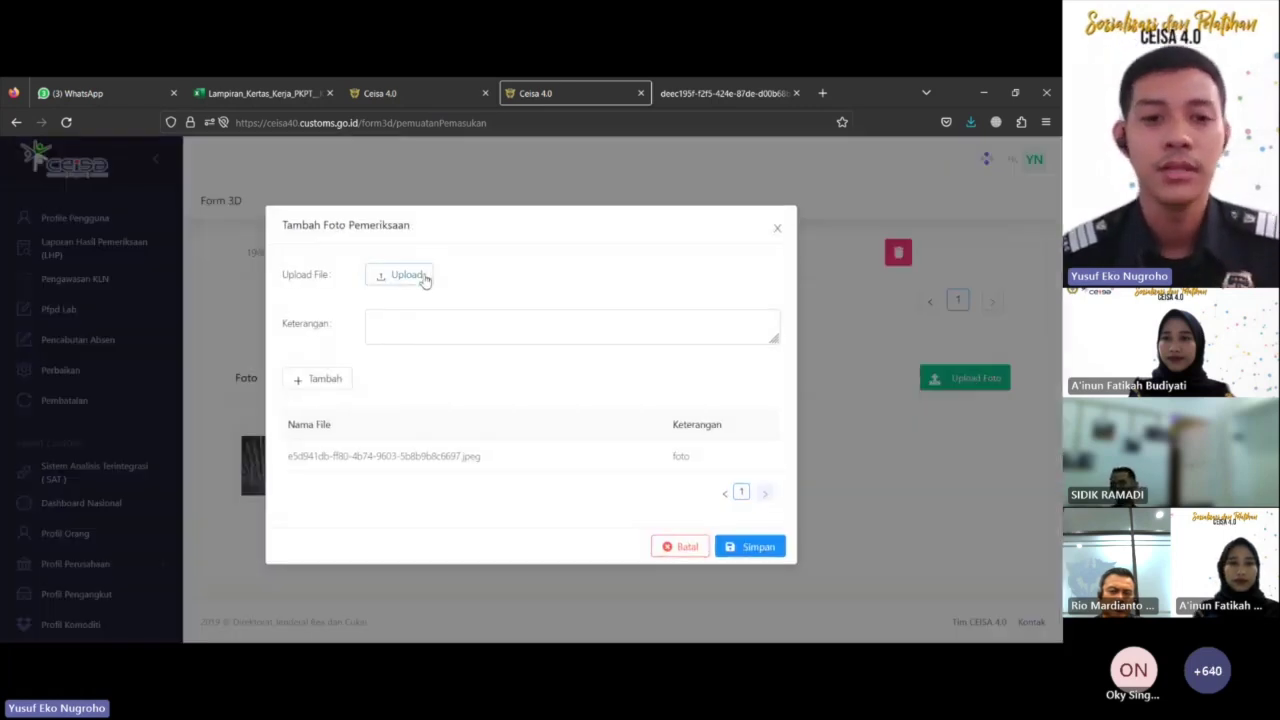
pyautogui.scroll(-3, 322, 268)
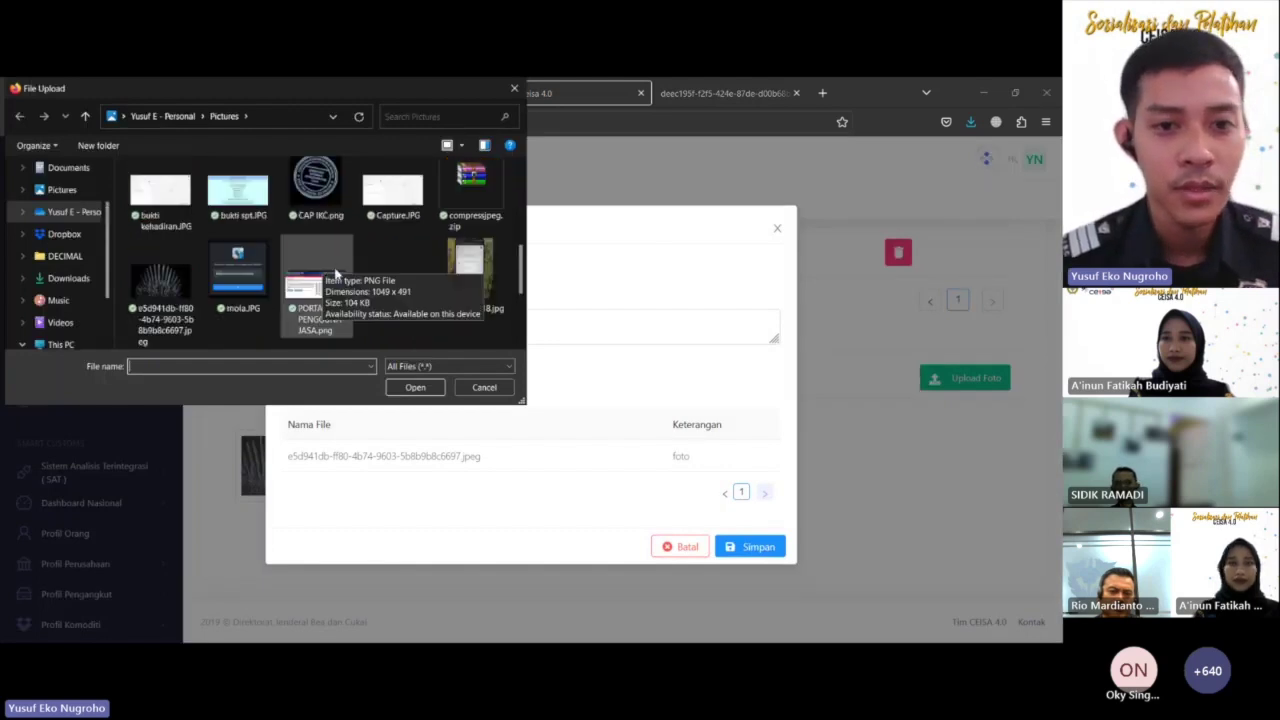
pyautogui.click(462, 291)
pyautogui.click(418, 388)
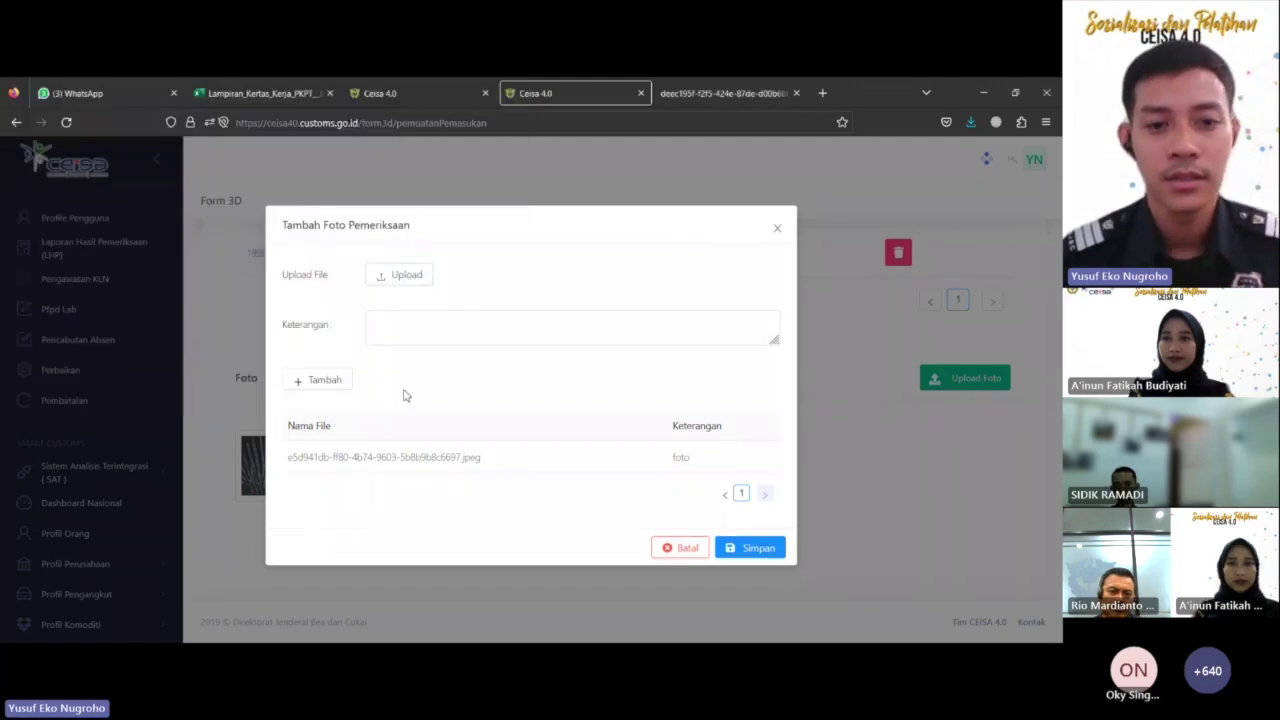
pyautogui.click(440, 345)
pyautogui.write('gambar')
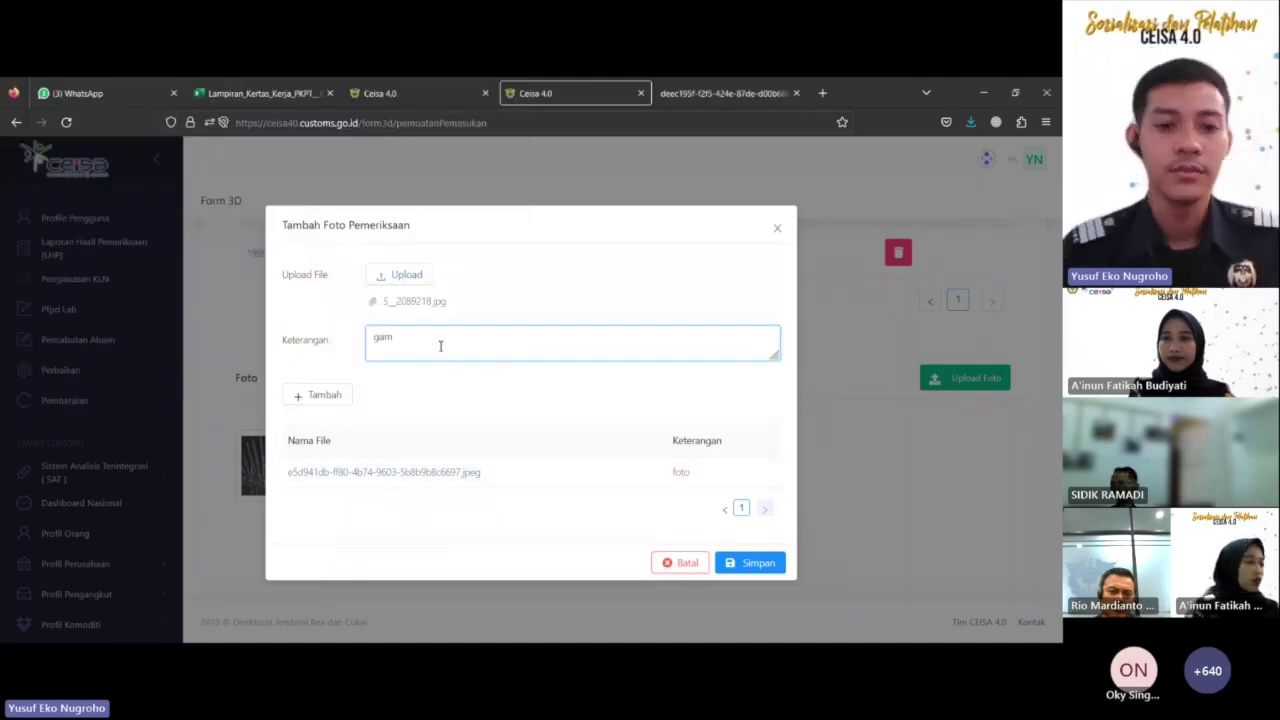
pyautogui.click(338, 397)
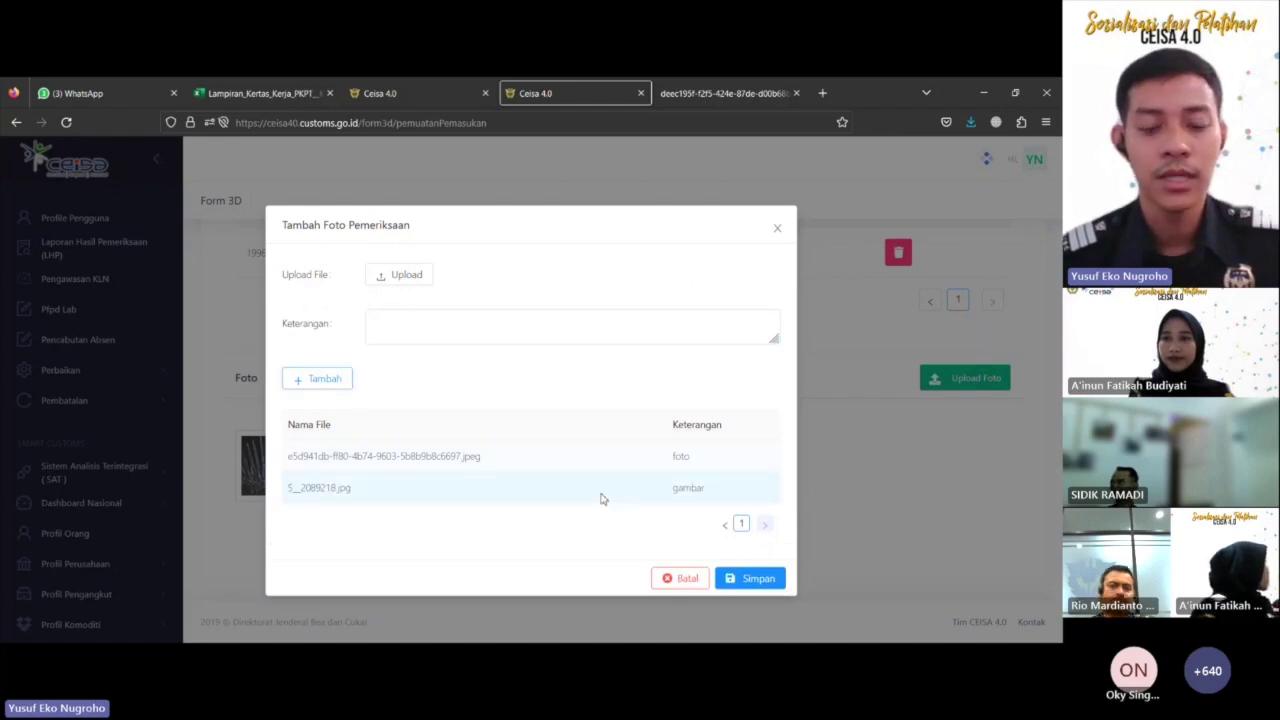
pyautogui.click(755, 588)
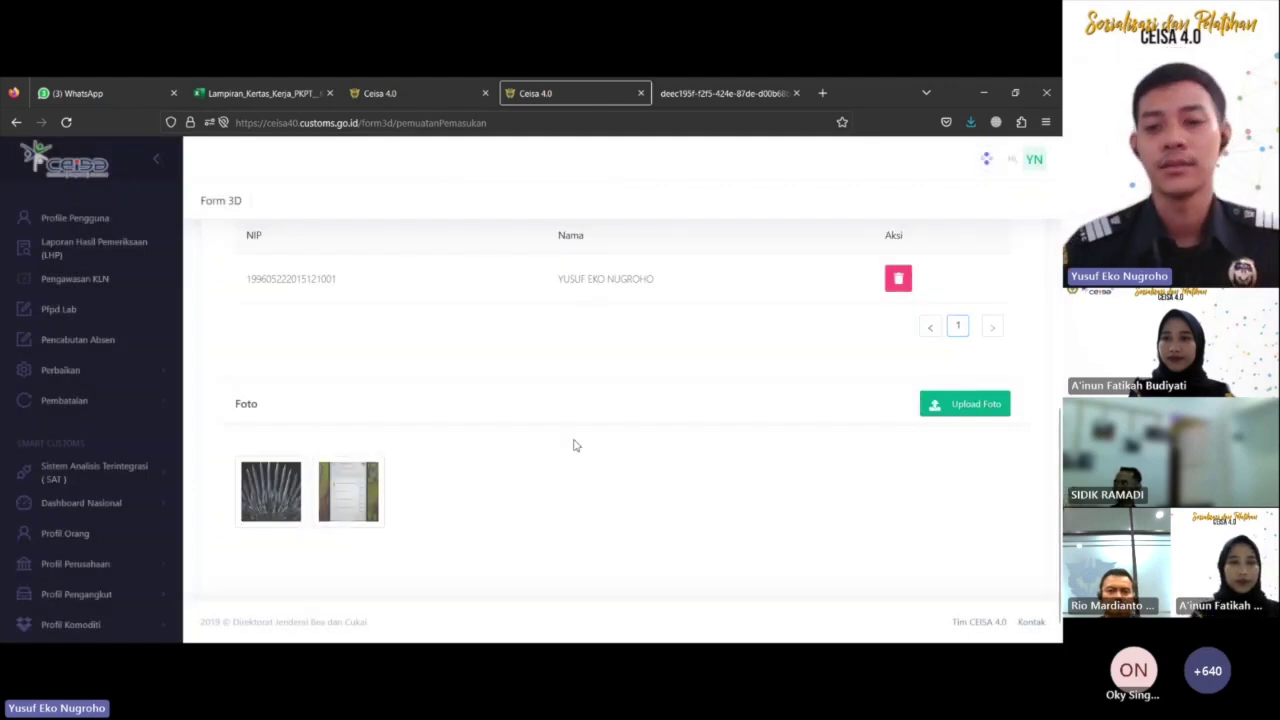
# - Save the completed Pemuatan / Pemasukan record, confirm the data is correct, and dismiss the resulting notice
pyautogui.scroll(2, 620, 455)
pyautogui.scroll(-2, 680, 466)
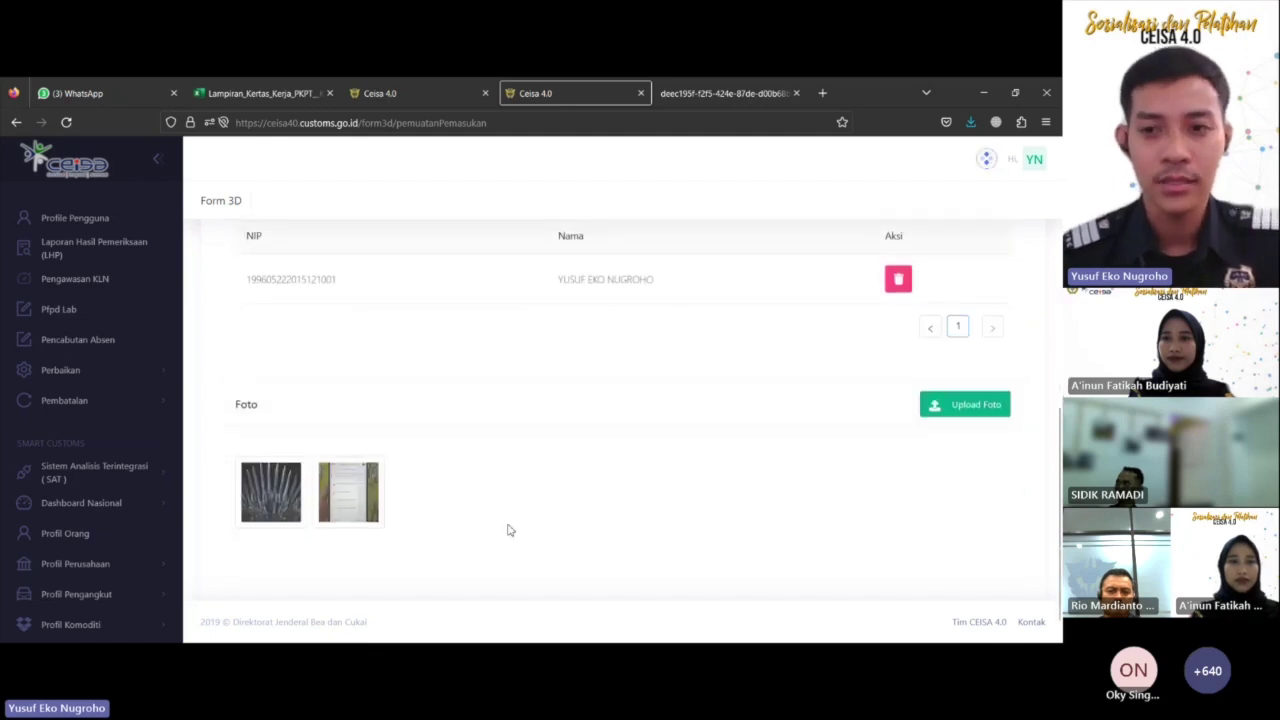
pyautogui.scroll(10, 660, 487)
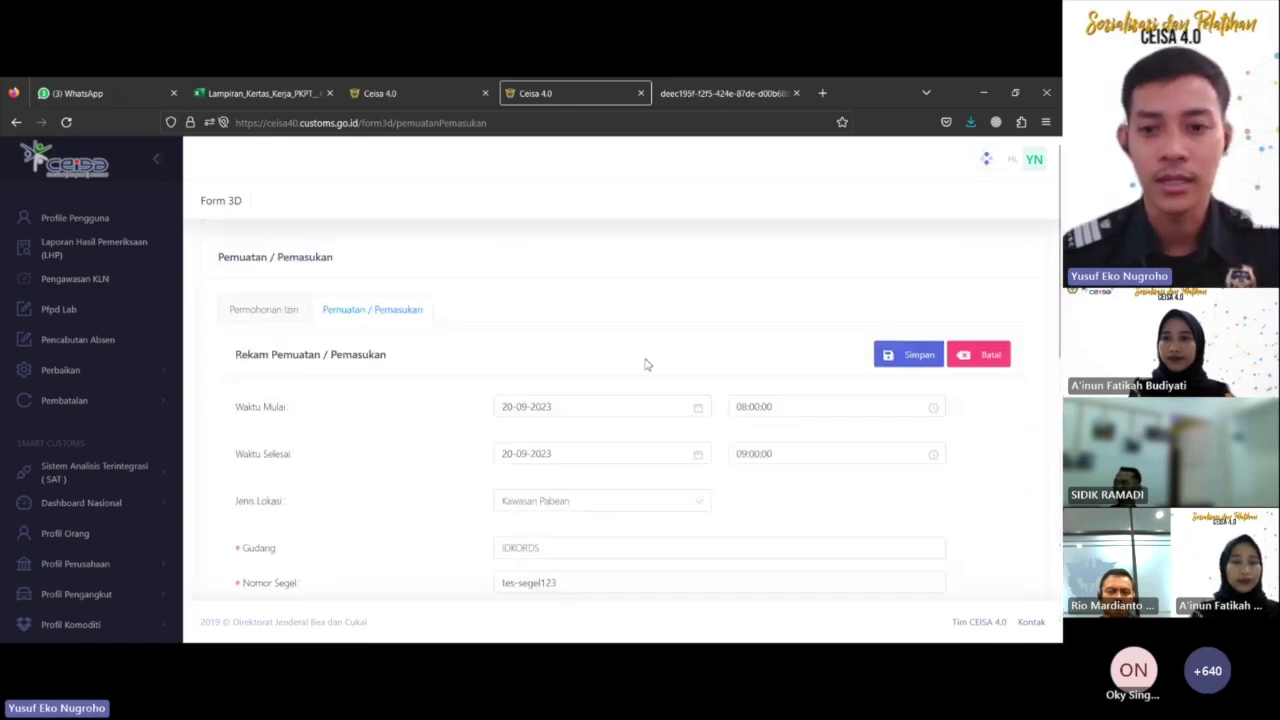
pyautogui.click(920, 357)
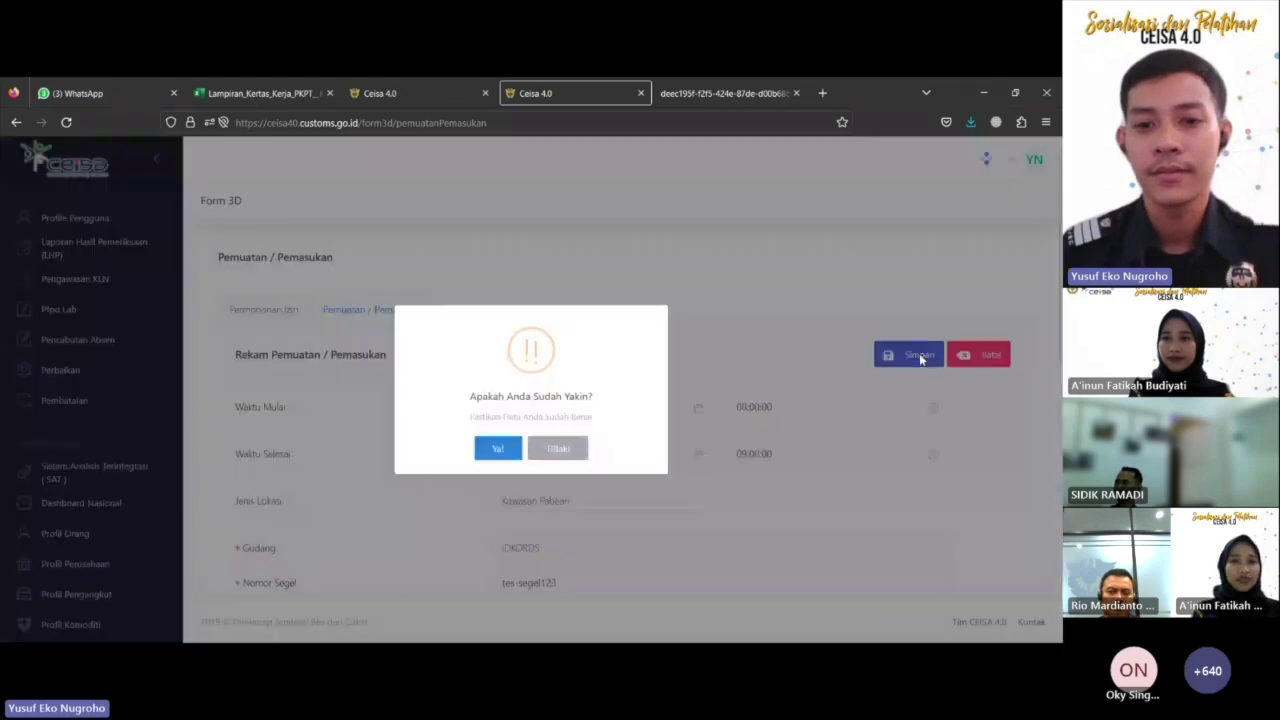
pyautogui.click(497, 453)
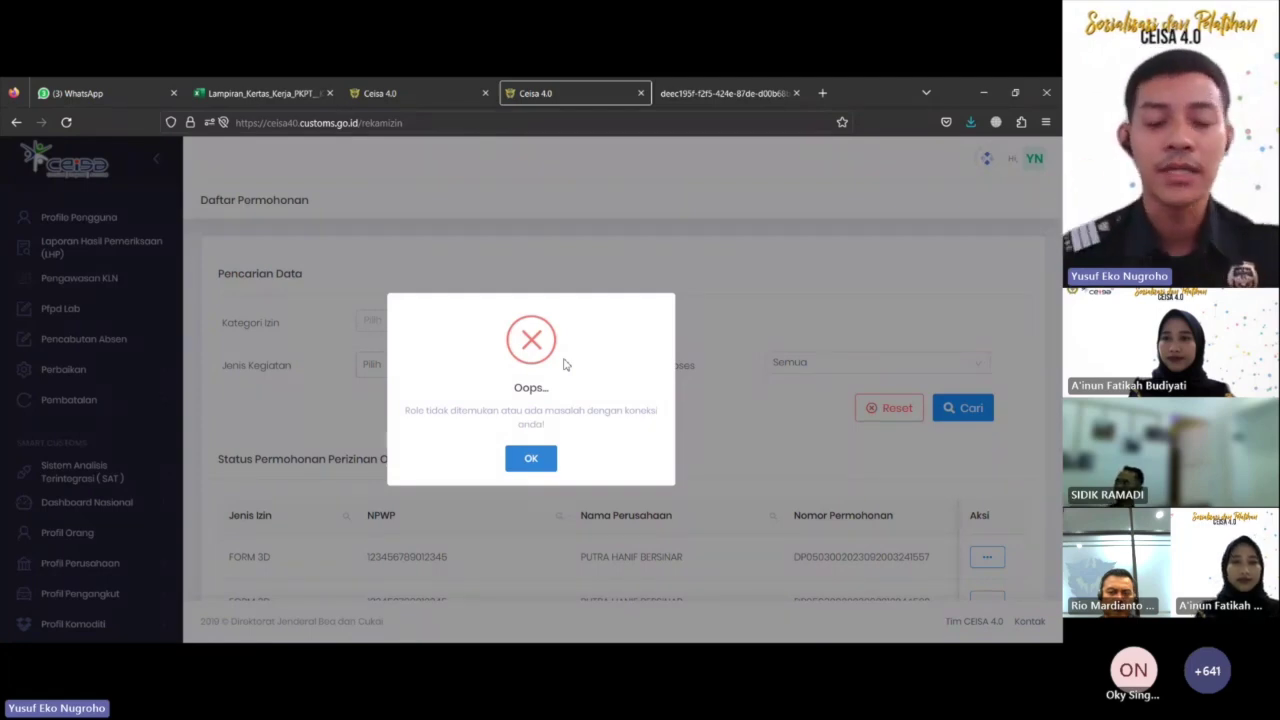
pyautogui.click(531, 460)
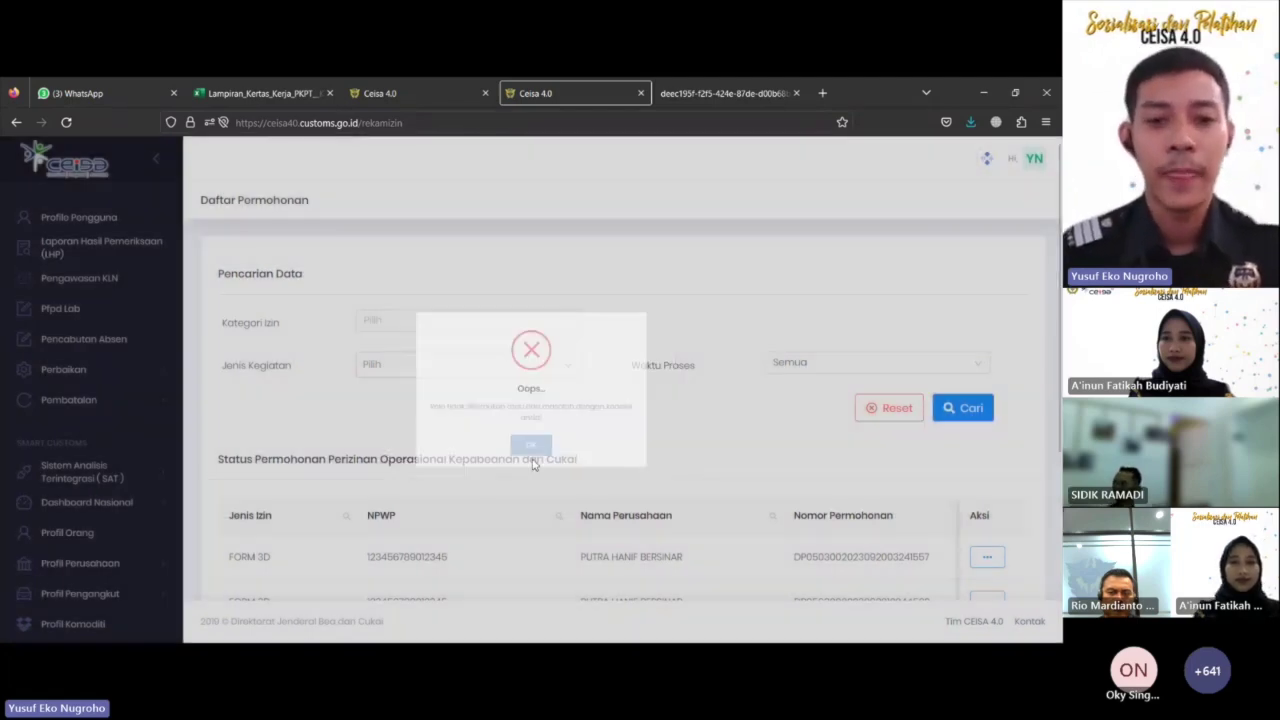
# - Check the Status column of the application list and open LHP recording for the first FORM 3D application
pyautogui.scroll(-5, 631, 396)
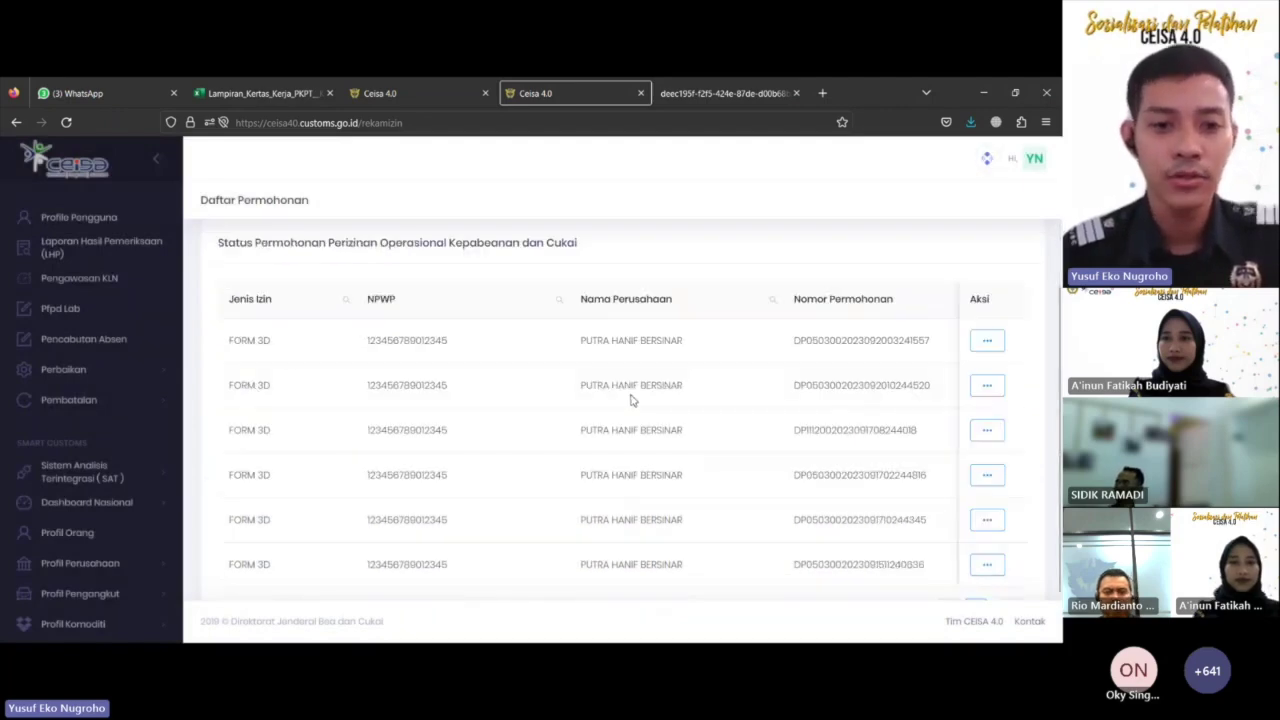
pyautogui.scroll(1, 631, 396)
pyautogui.scroll(1, 631, 396)
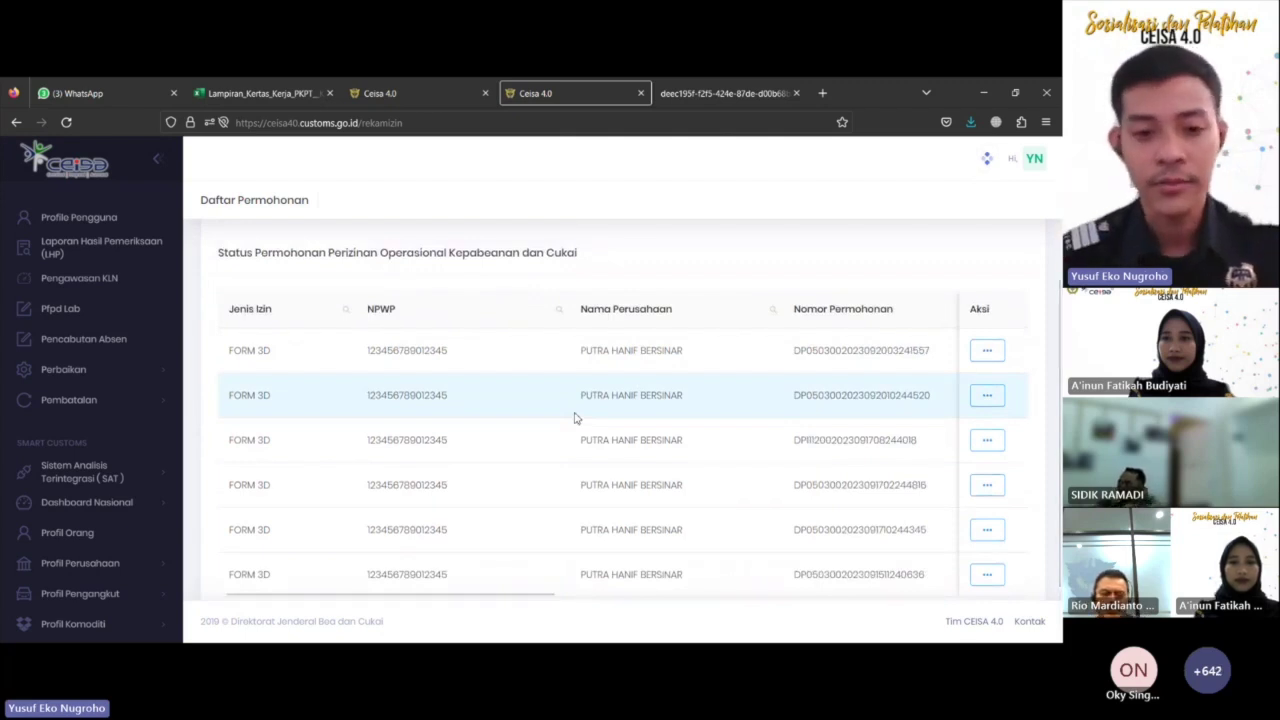
pyautogui.moveTo(540, 594); pyautogui.dragTo(968, 609)
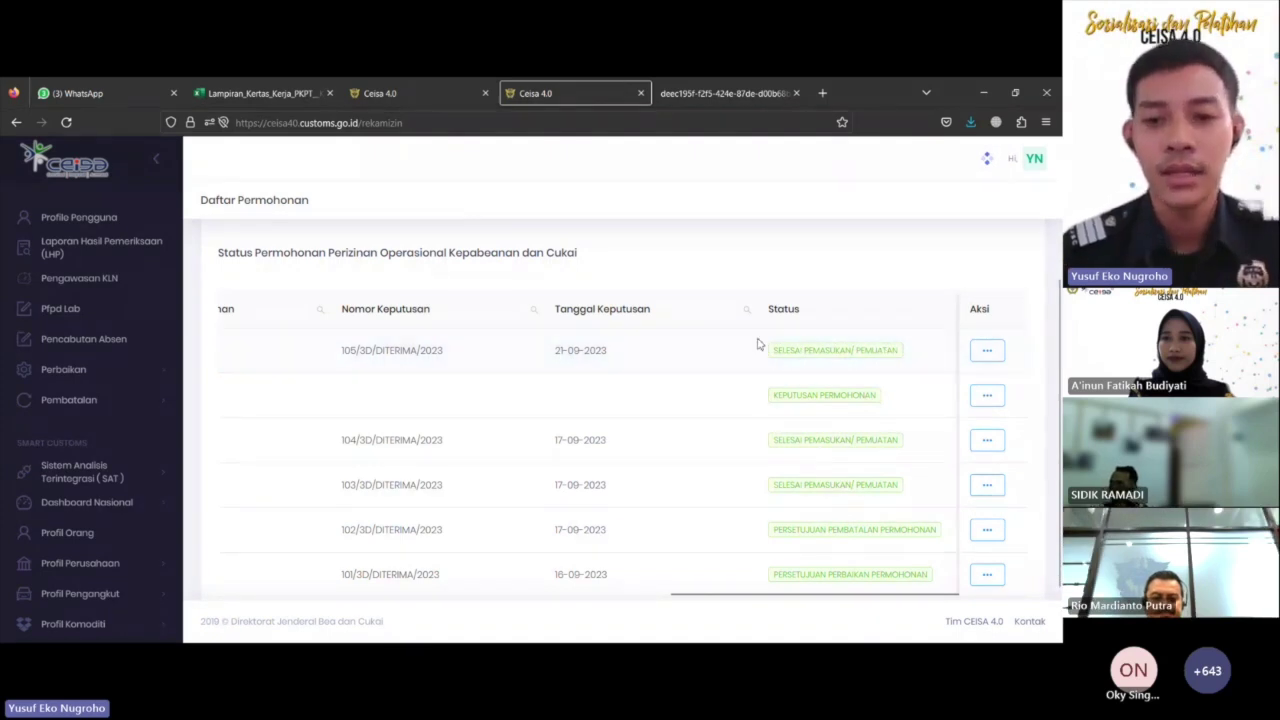
pyautogui.click(987, 354)
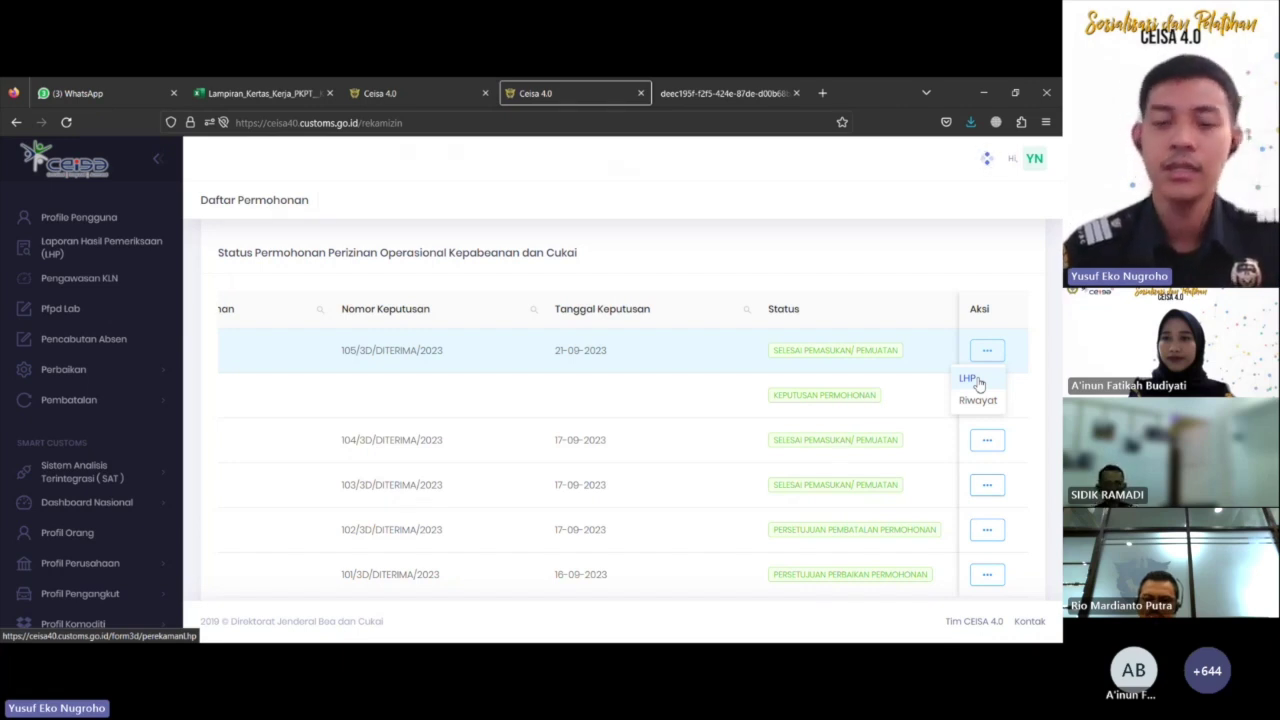
pyautogui.click(968, 379)
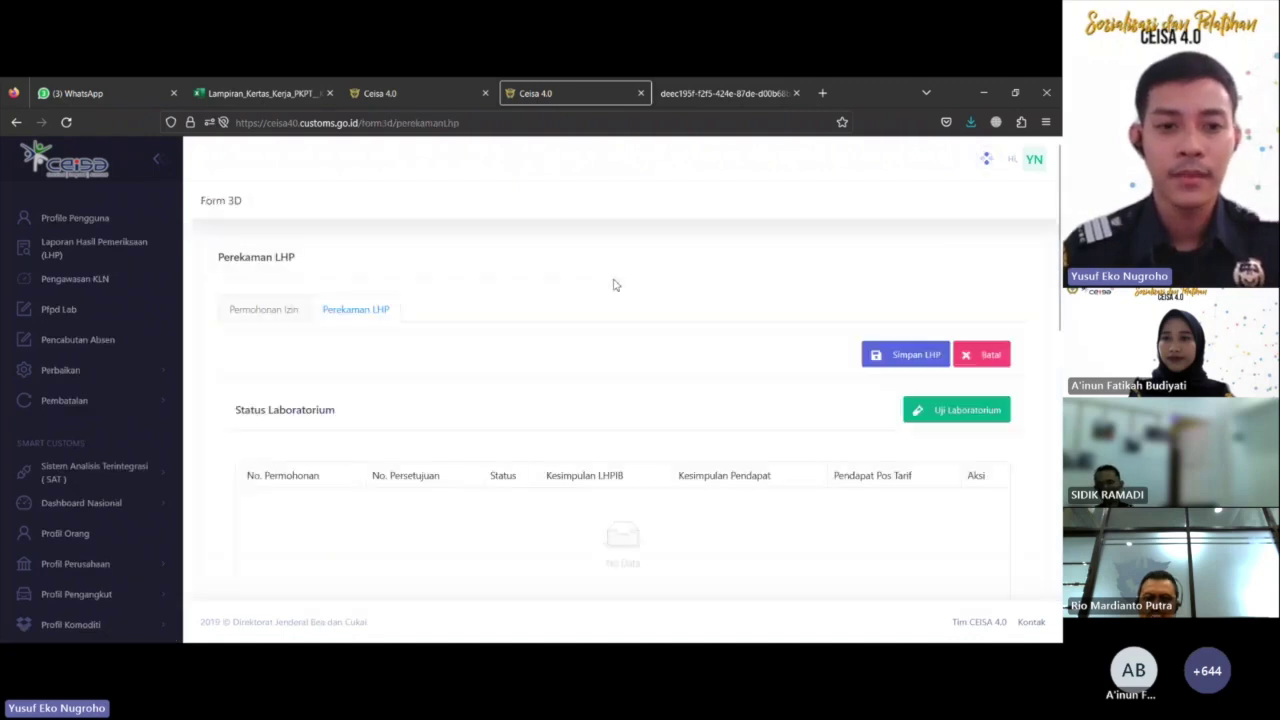
# - Review the Permohonan Izin data of the application and return to Perekaman LHP
pyautogui.click(247, 325)
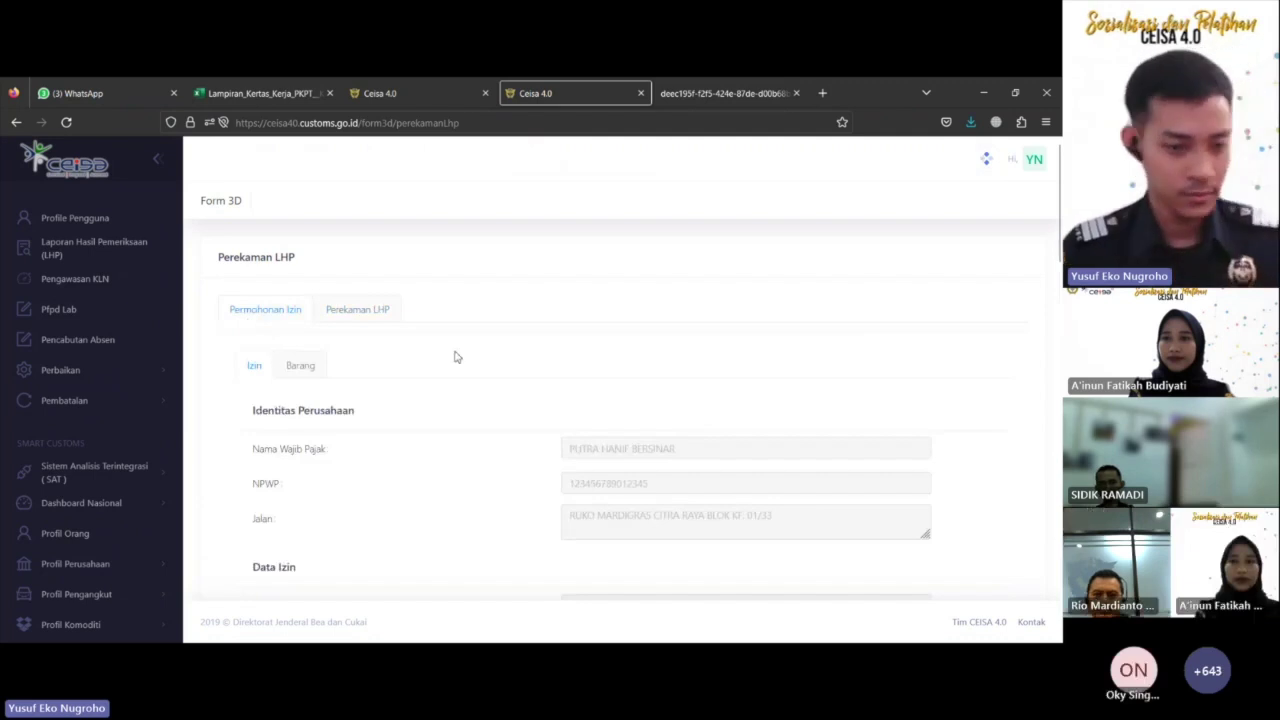
pyautogui.scroll(-10, 455, 357)
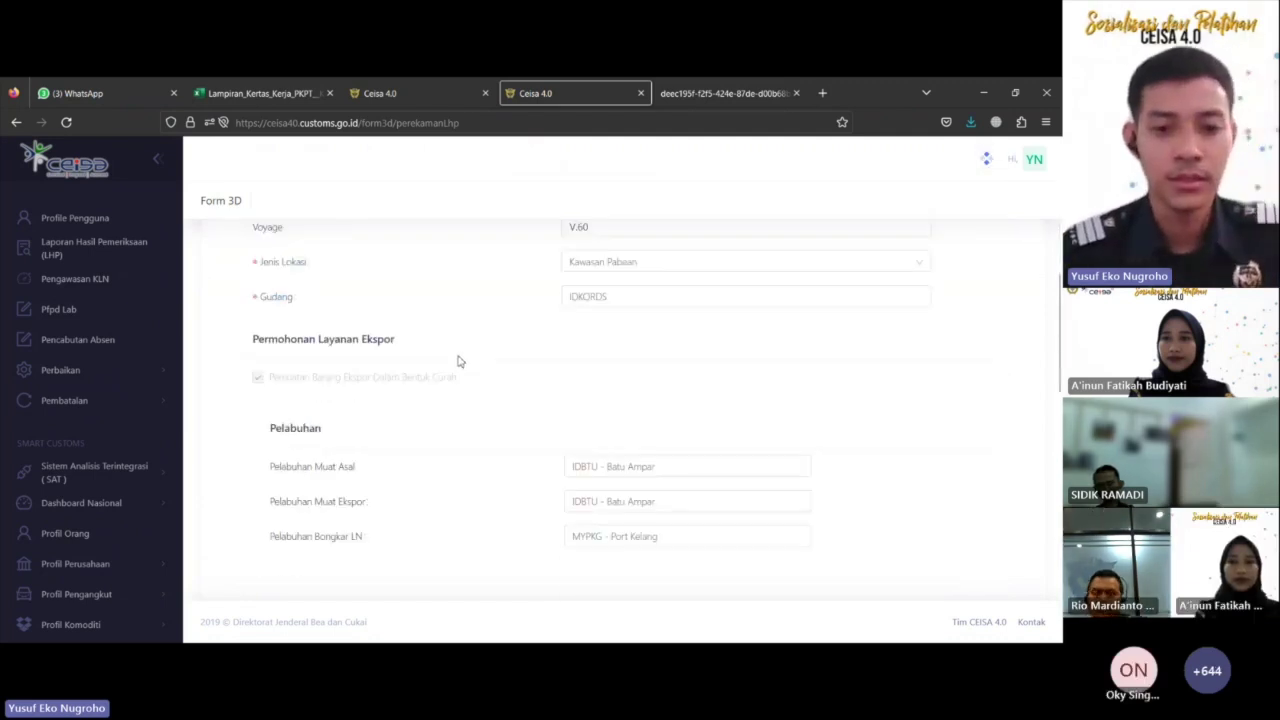
pyautogui.scroll(10, 458, 361)
pyautogui.click(360, 311)
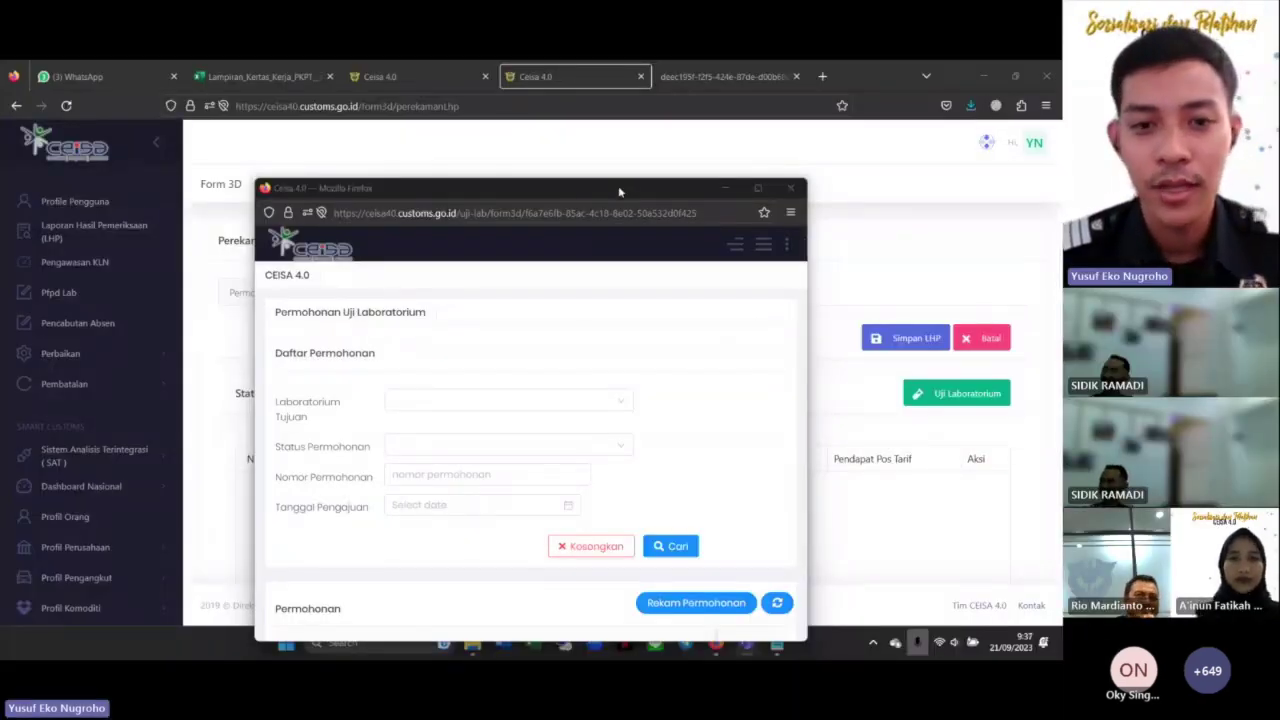
# - Close and reopen the Uji Laboratorium window, and start recording a new laboratory test request
pyautogui.moveTo(619, 191); pyautogui.dragTo(628, 141)
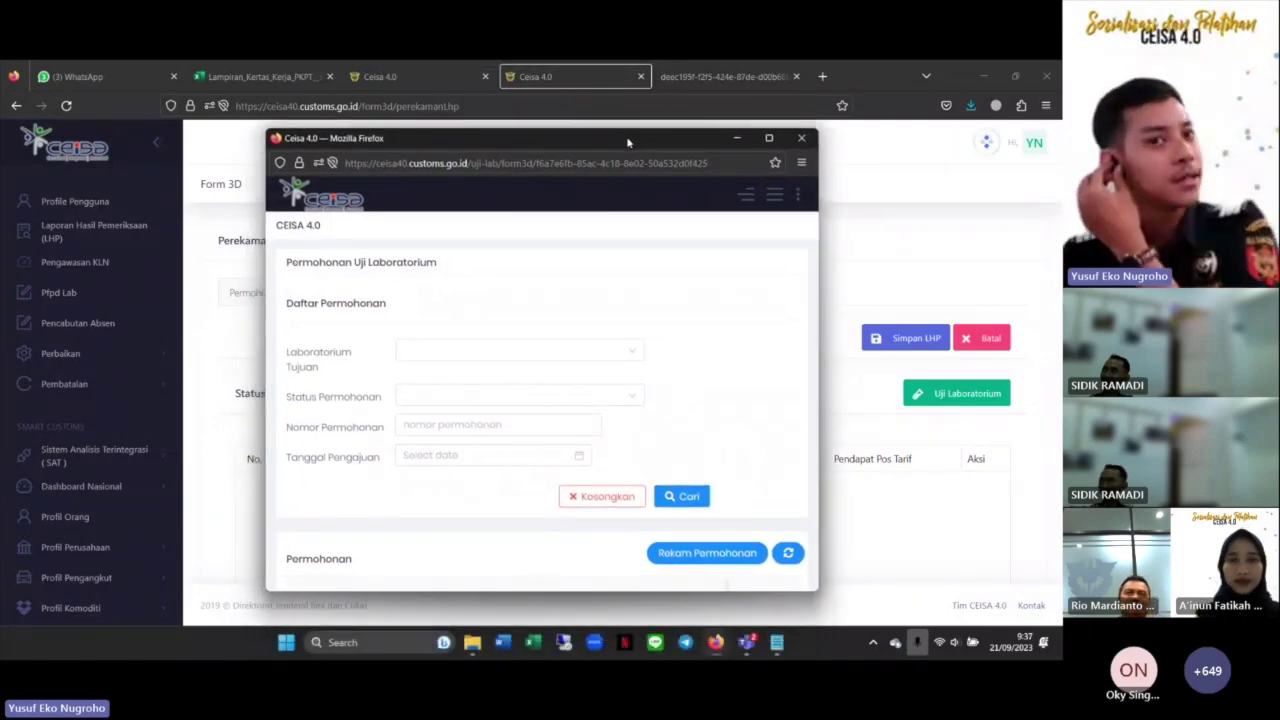
pyautogui.click(797, 140)
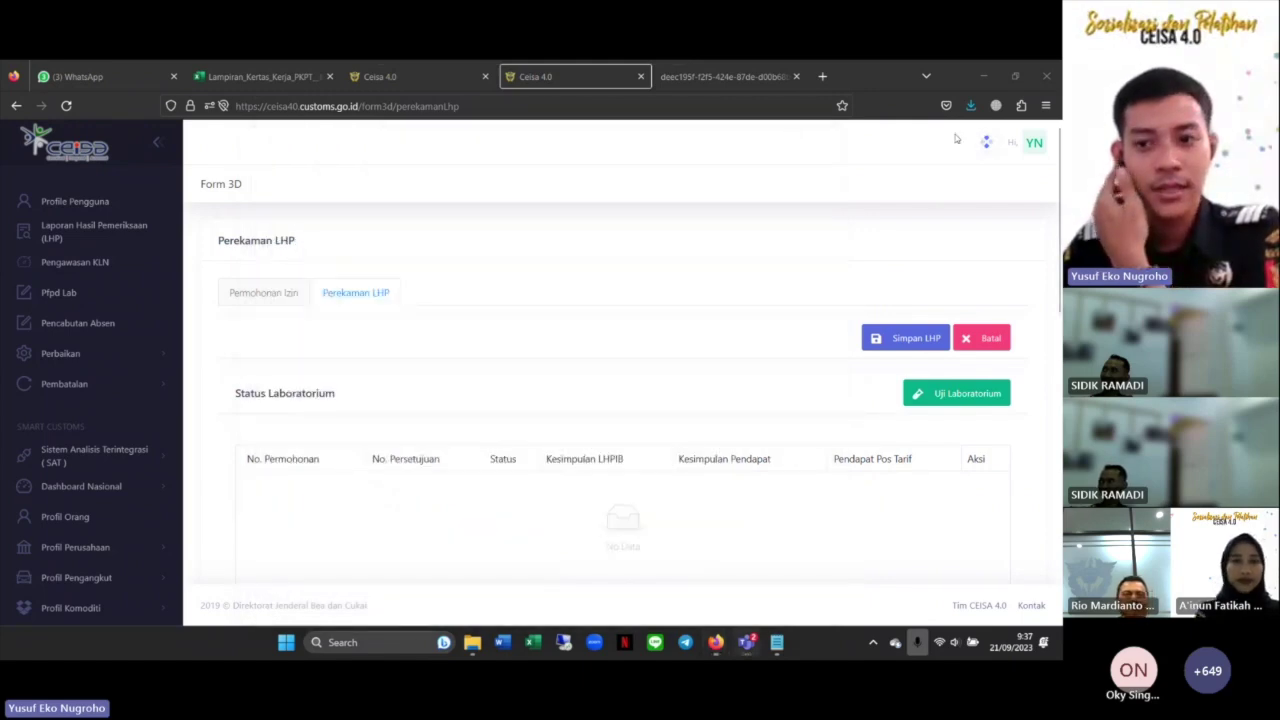
pyautogui.click(967, 394)
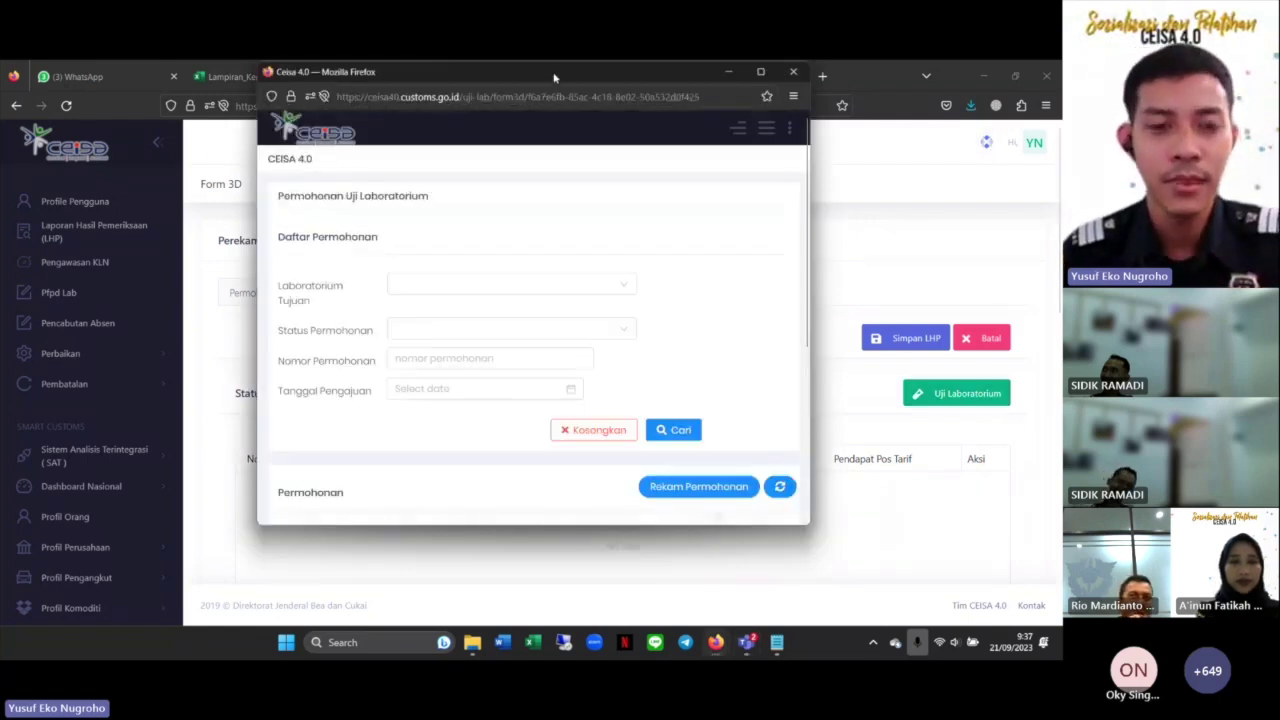
pyautogui.moveTo(553, 78); pyautogui.dragTo(553, 118)
pyautogui.scroll(-3, 666, 351)
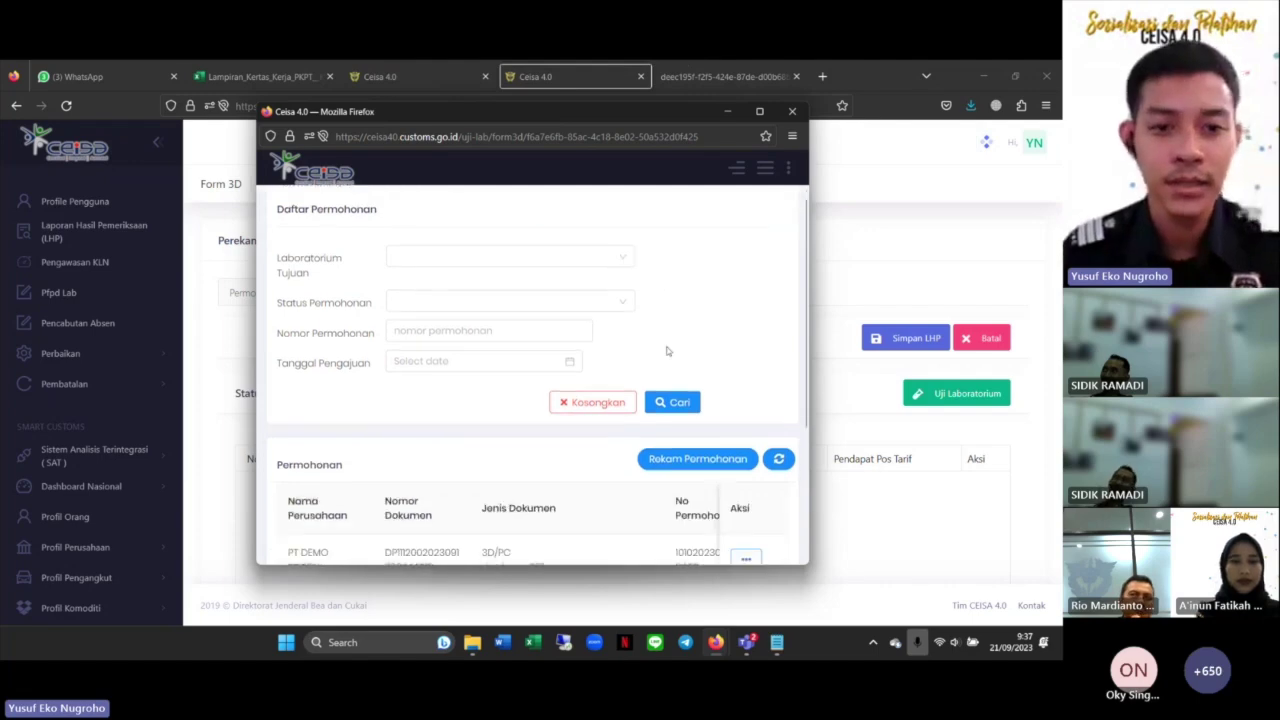
pyautogui.scroll(-3, 667, 352)
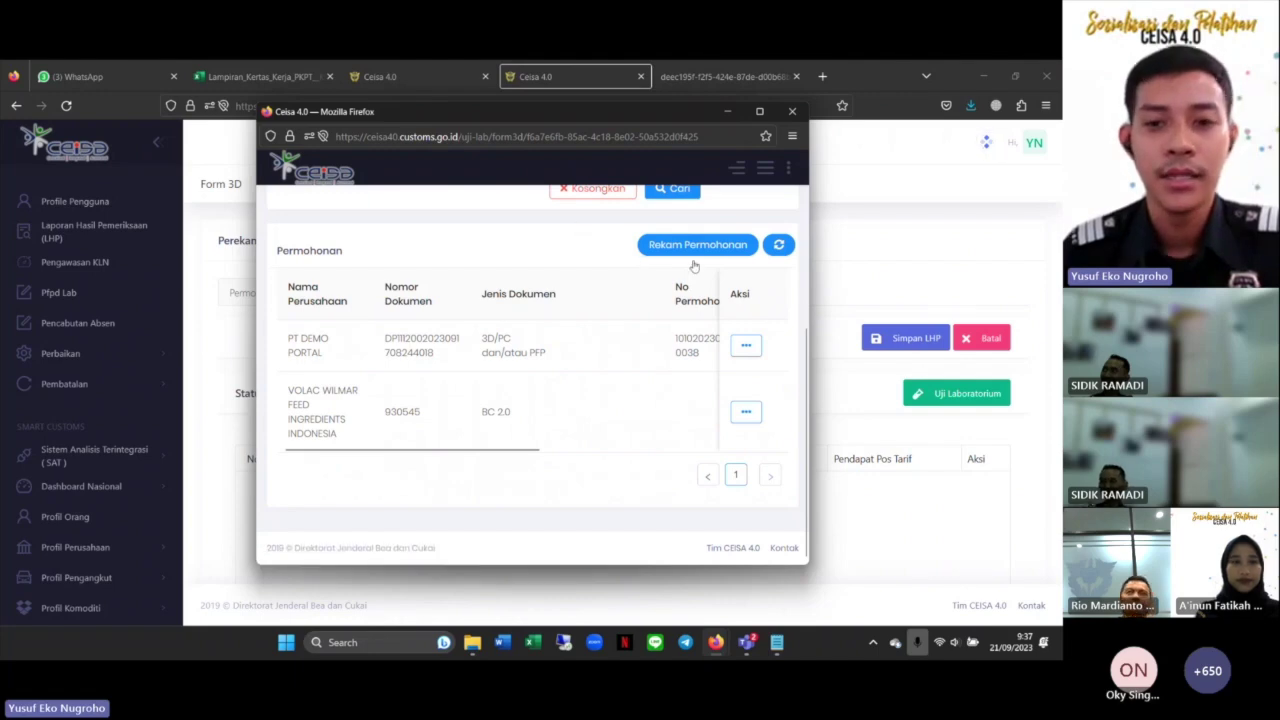
pyautogui.scroll(1, 689, 266)
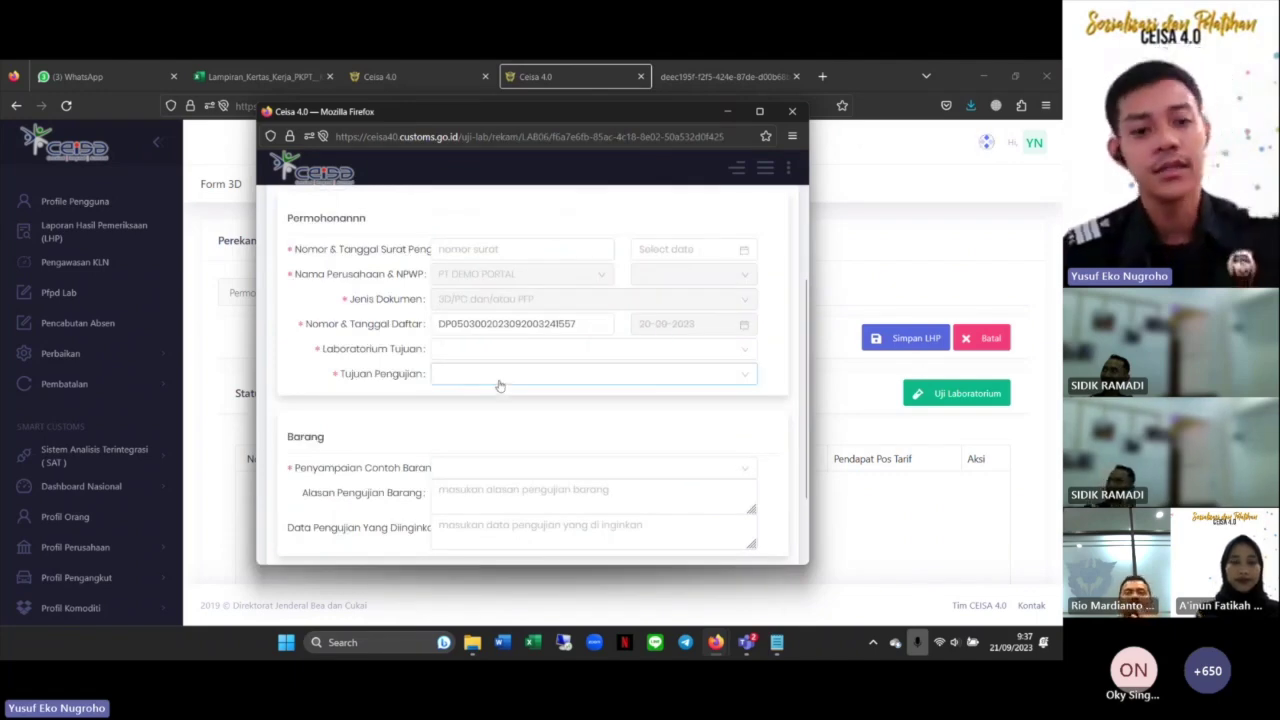
# - Enter S-123/09/2023 as the request letter number and 21-09-2023 as its date
pyautogui.click(511, 252)
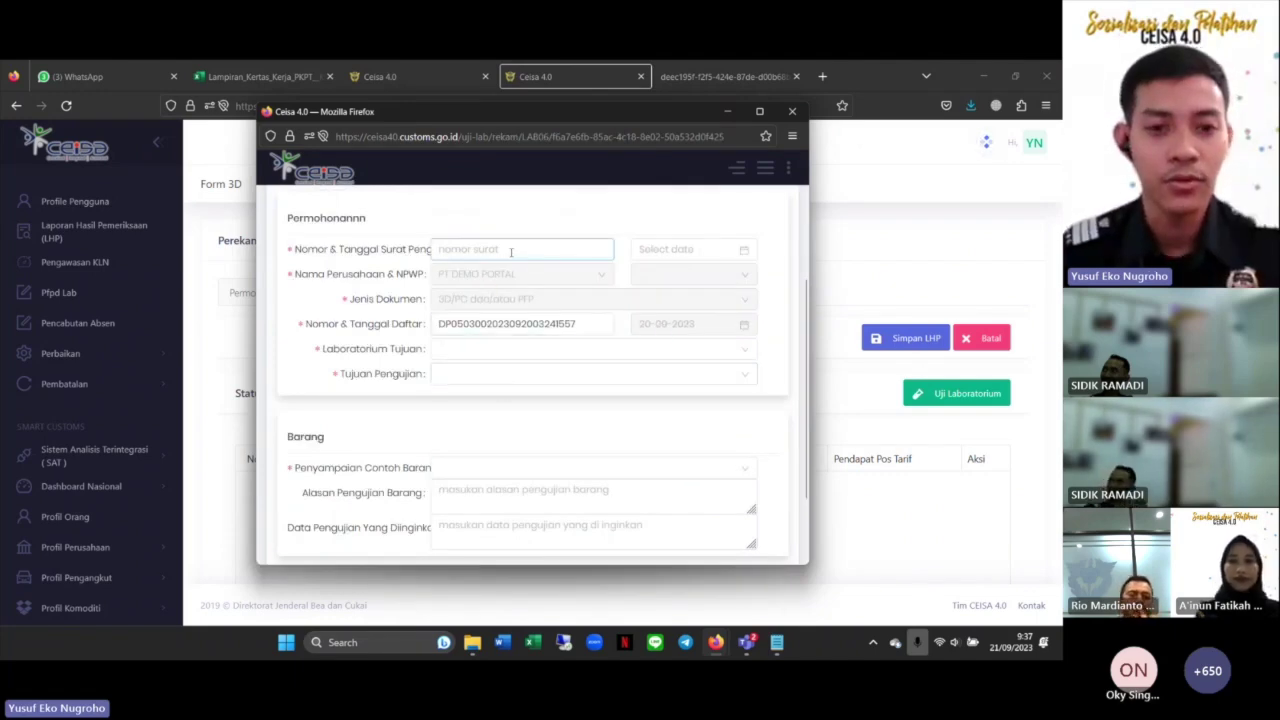
pyautogui.write('S-123')
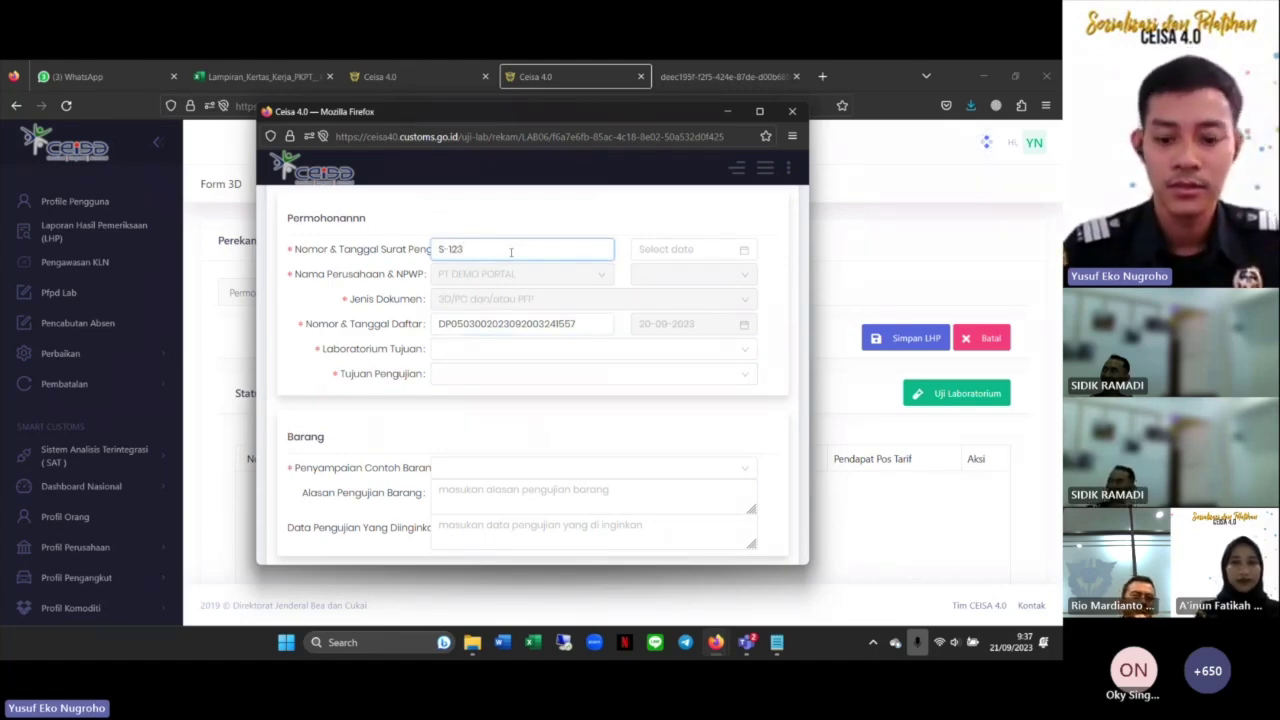
pyautogui.write('/')
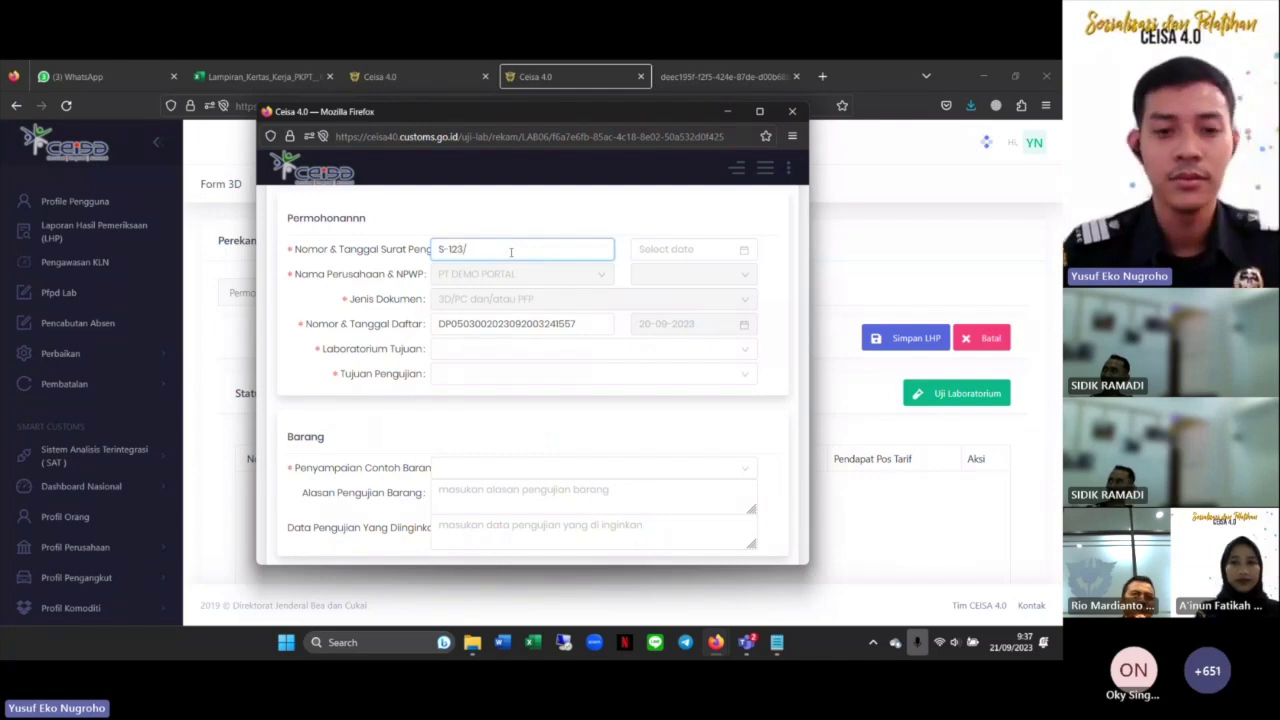
pyautogui.write('09/2023')
pyautogui.click(668, 249)
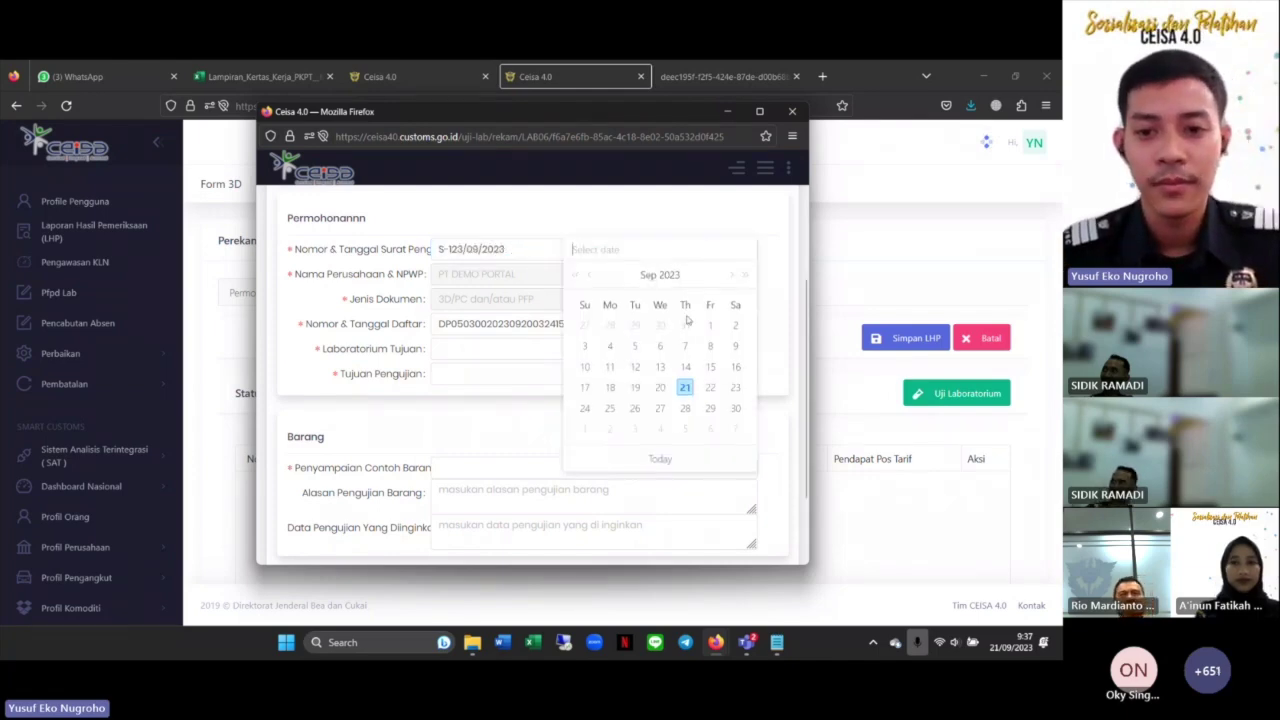
pyautogui.click(674, 390)
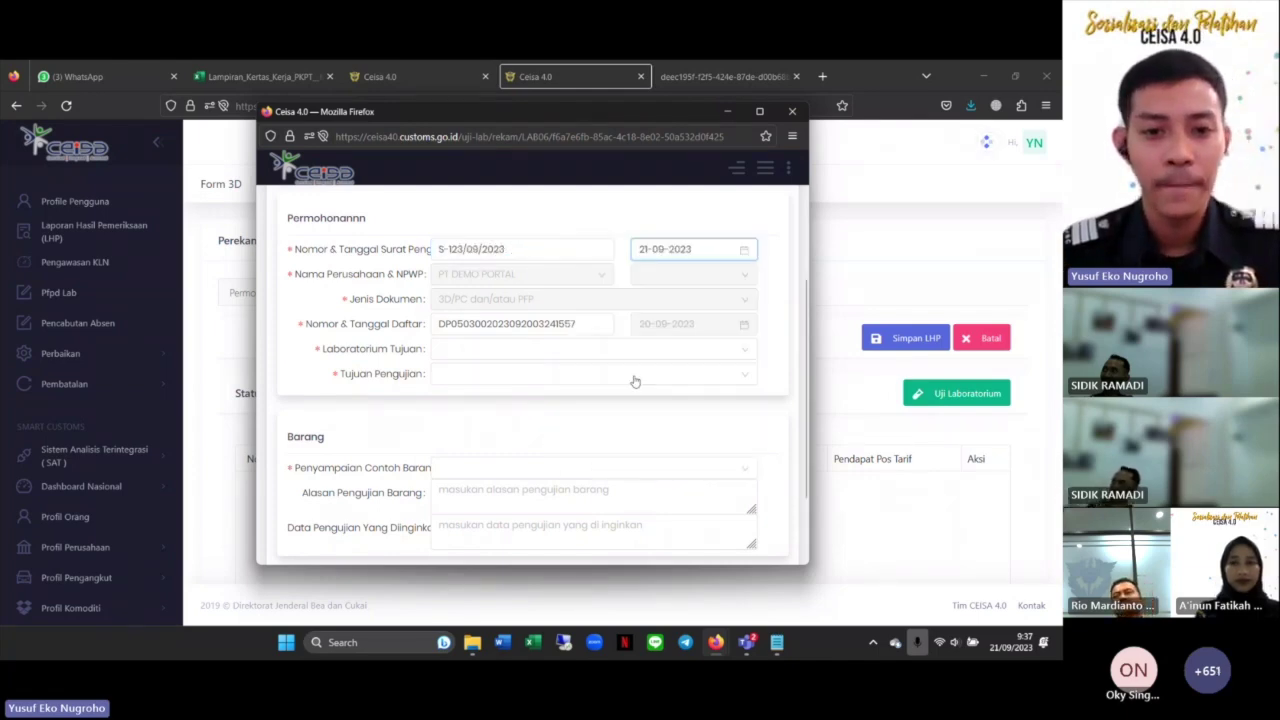
# - Set Laboratorium Tujuan to IKC and Tujuan Pengujian to PENGAWASAN KEPABEAN DAN CUKAI
pyautogui.click(549, 352)
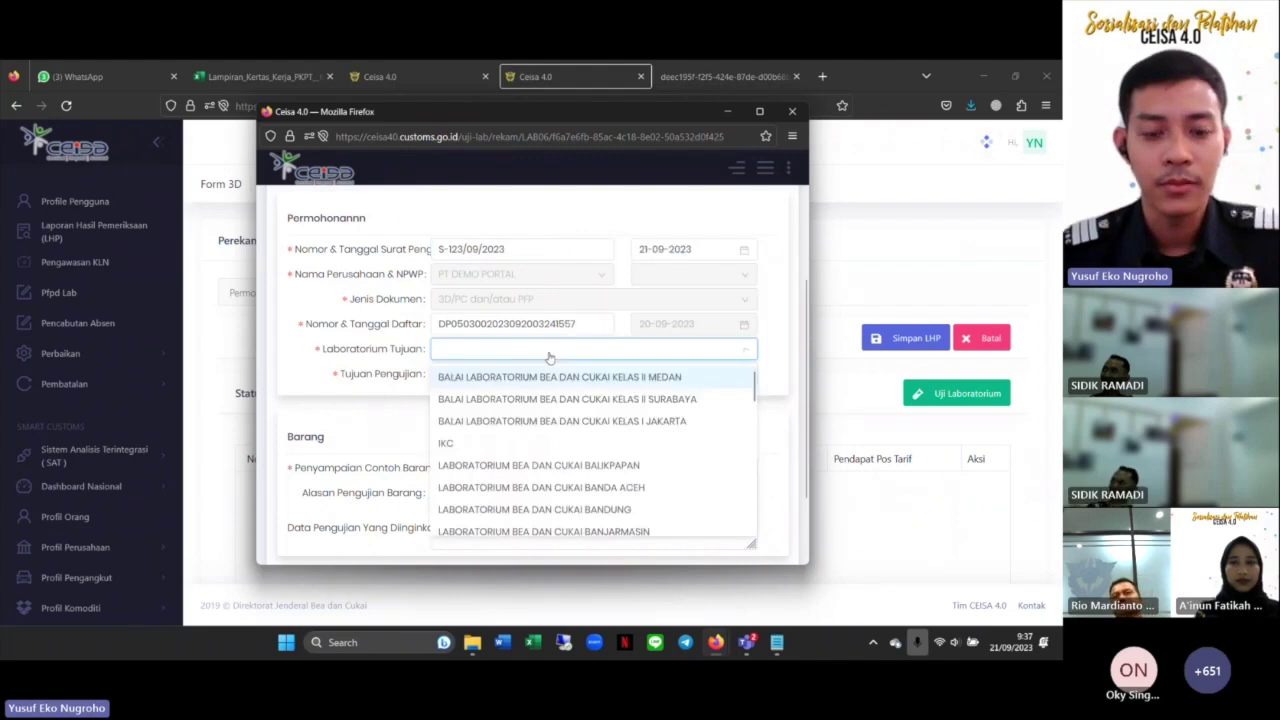
pyautogui.click(512, 443)
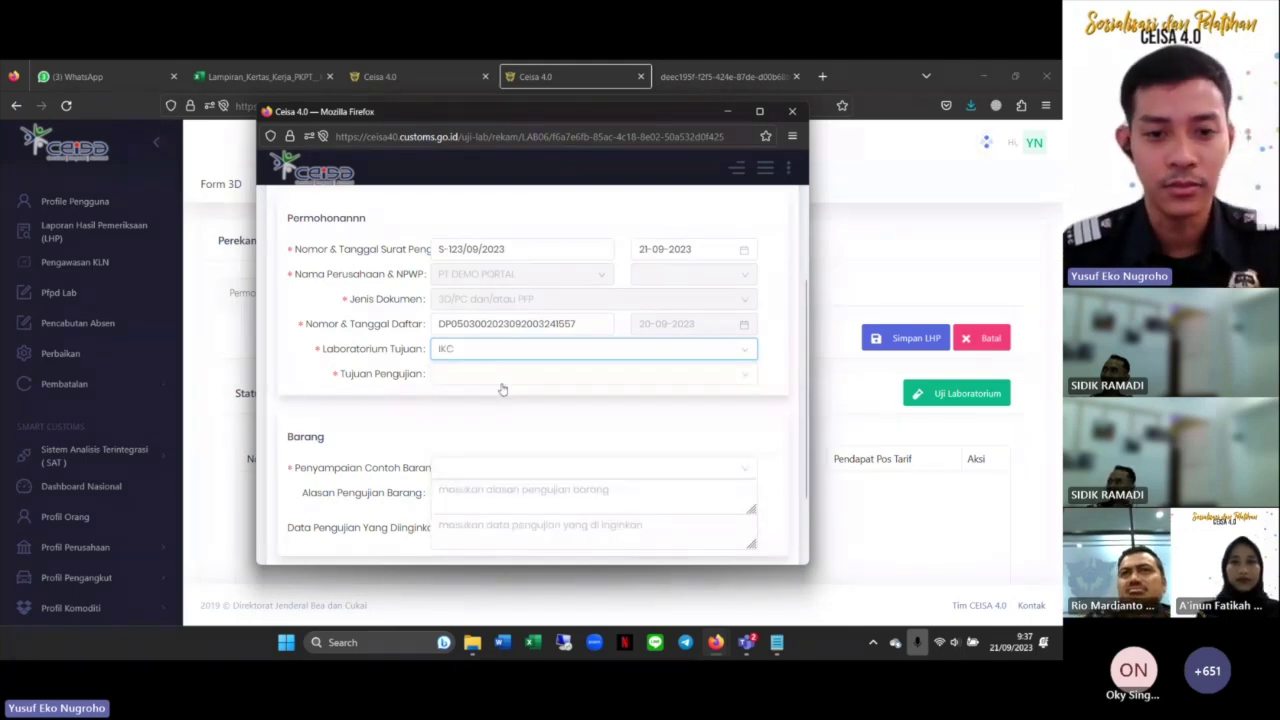
pyautogui.click(501, 378)
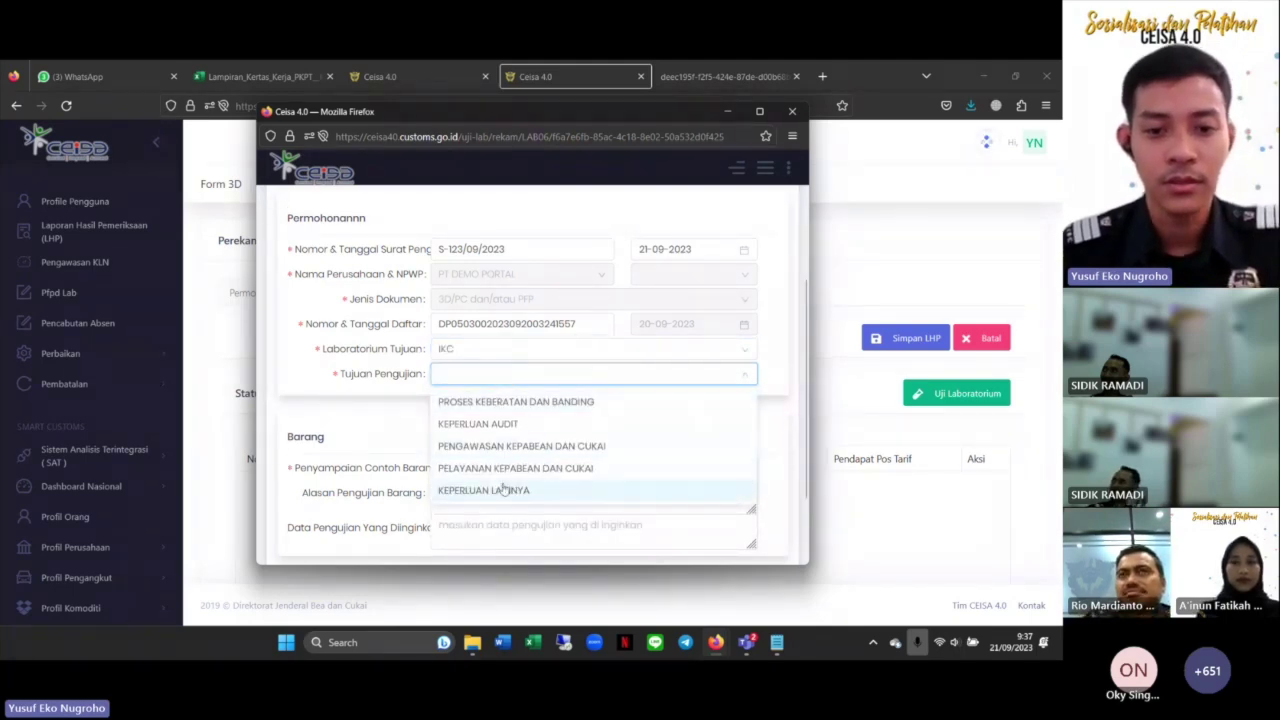
pyautogui.click(505, 447)
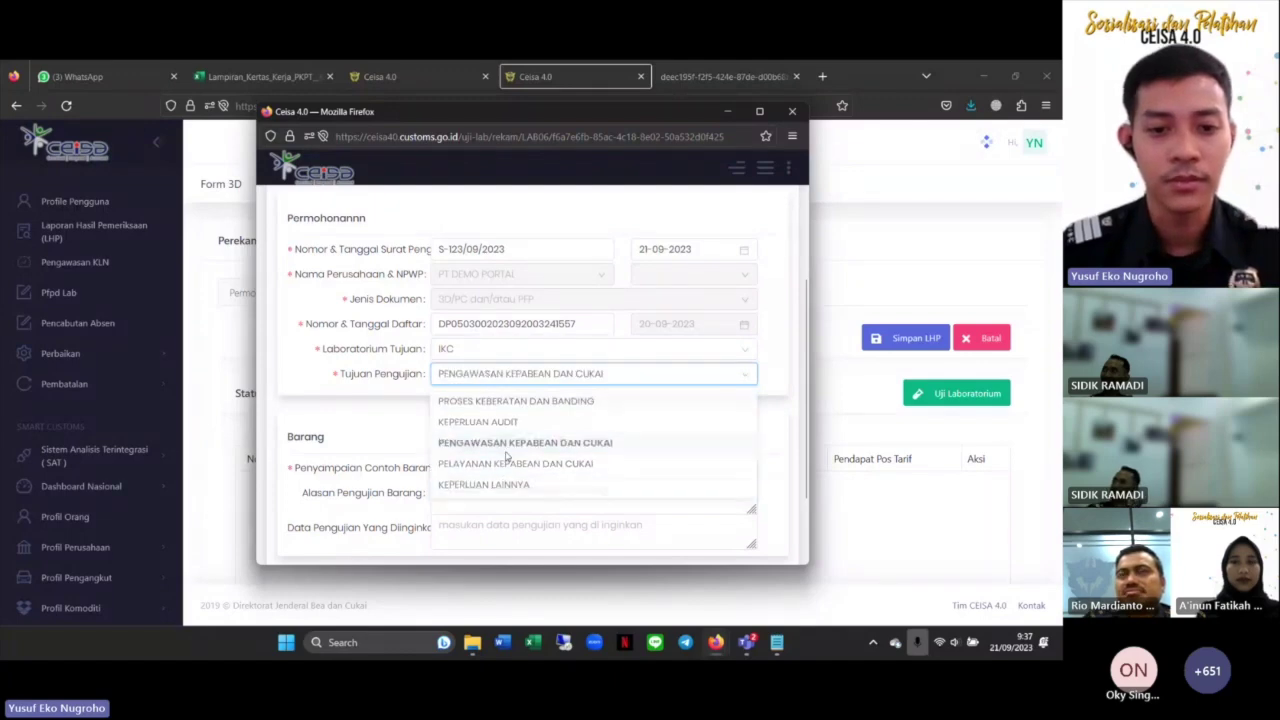
# - Fill in the Barang section with sample delivery by PEJABAT BEA CUKAI, testing reason "kurang yakin" and desired test data "minyak angin"
pyautogui.scroll(-2, 510, 430)
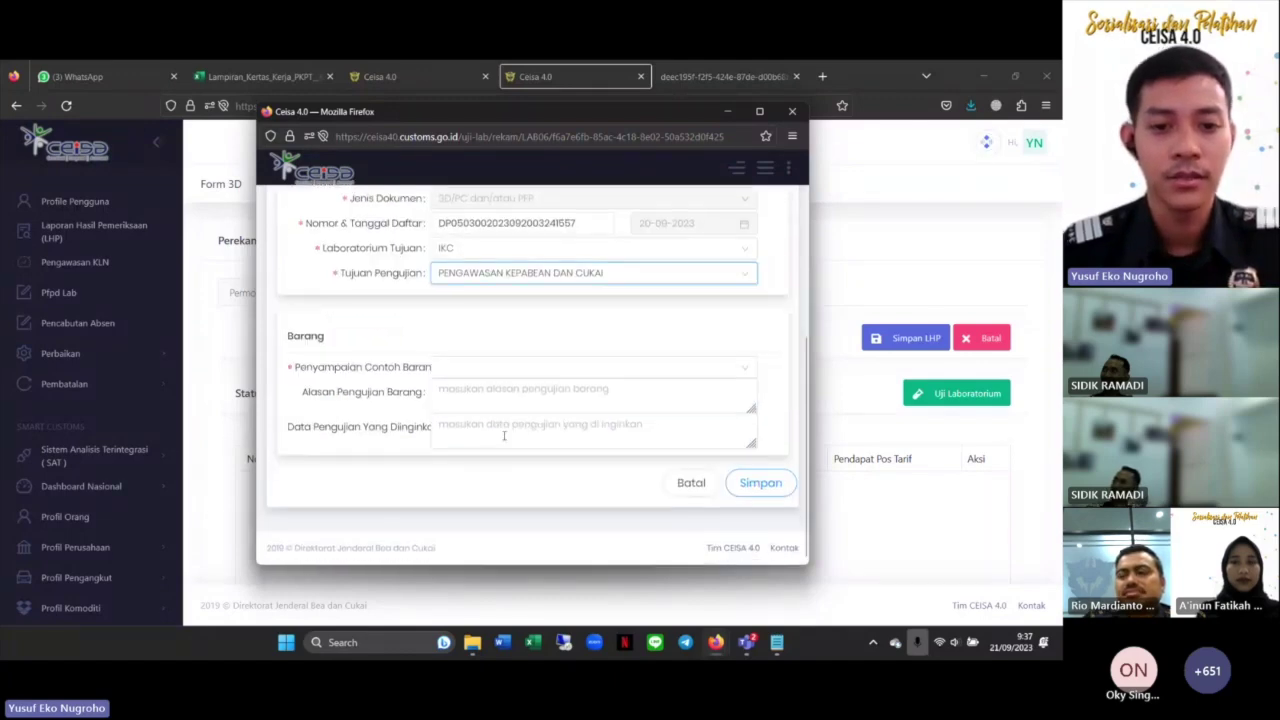
pyautogui.click(497, 368)
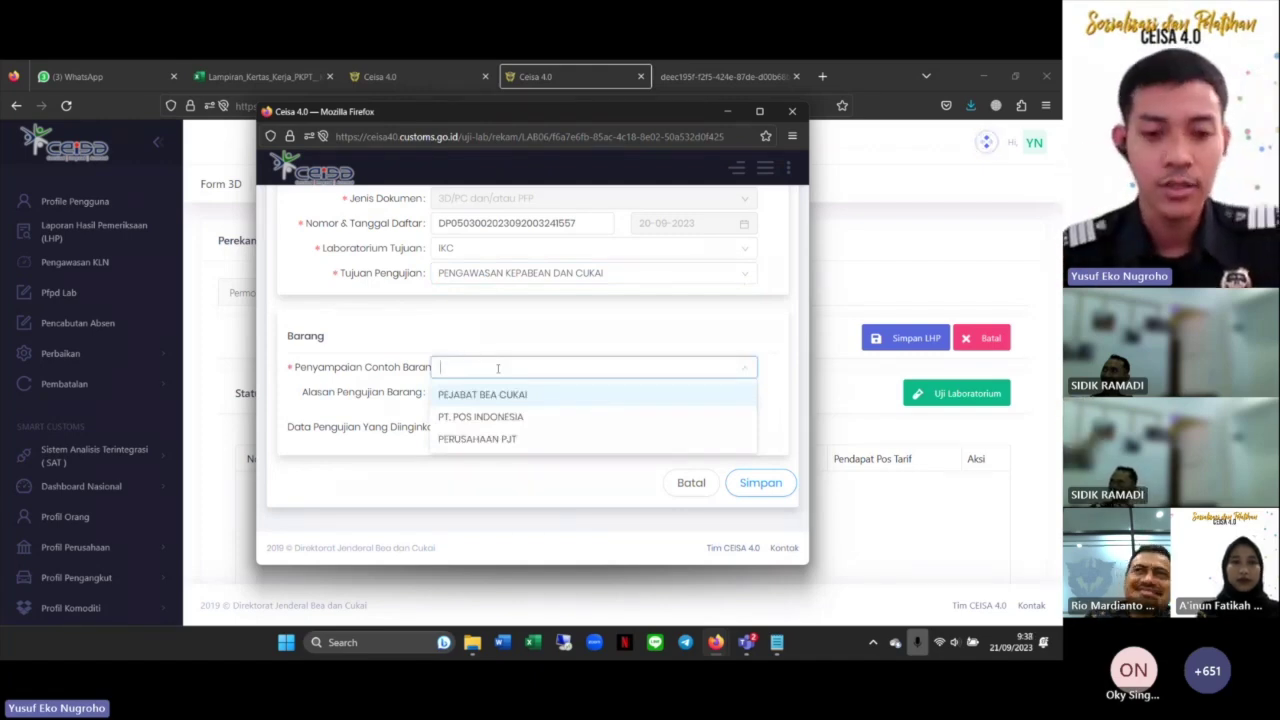
pyautogui.click(517, 400)
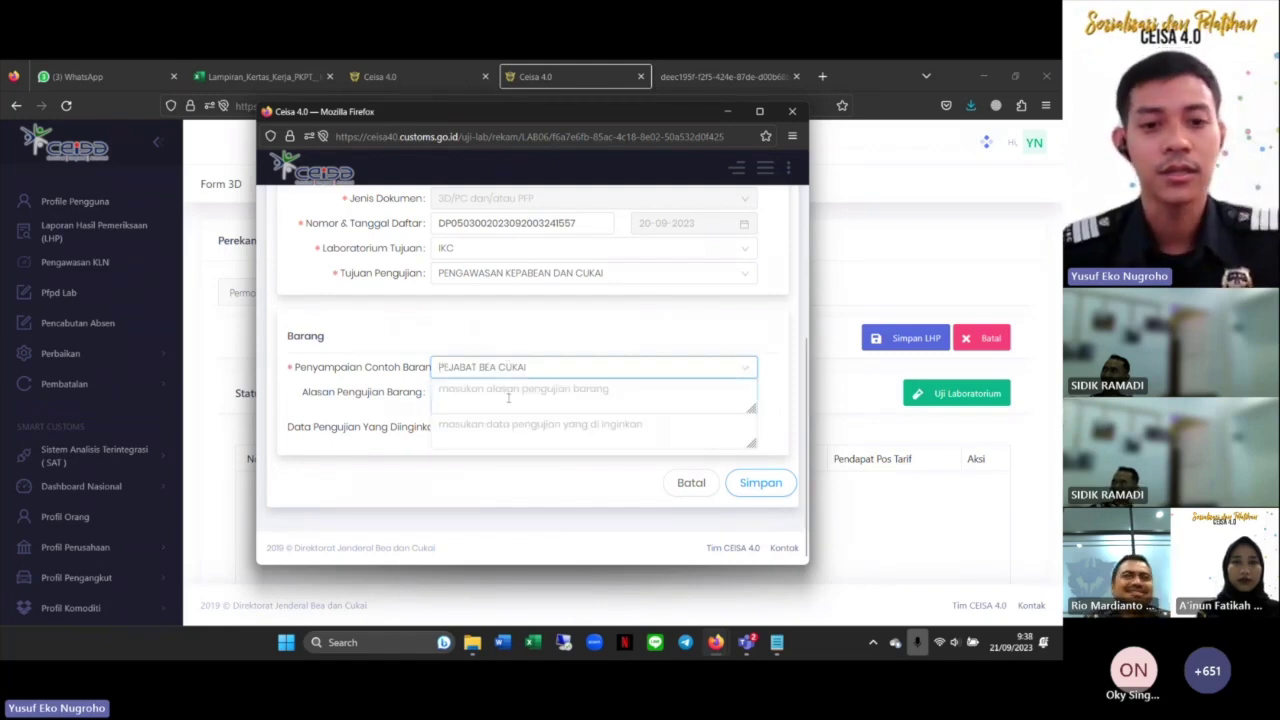
pyautogui.click(508, 397)
pyautogui.write('kurang yakin')
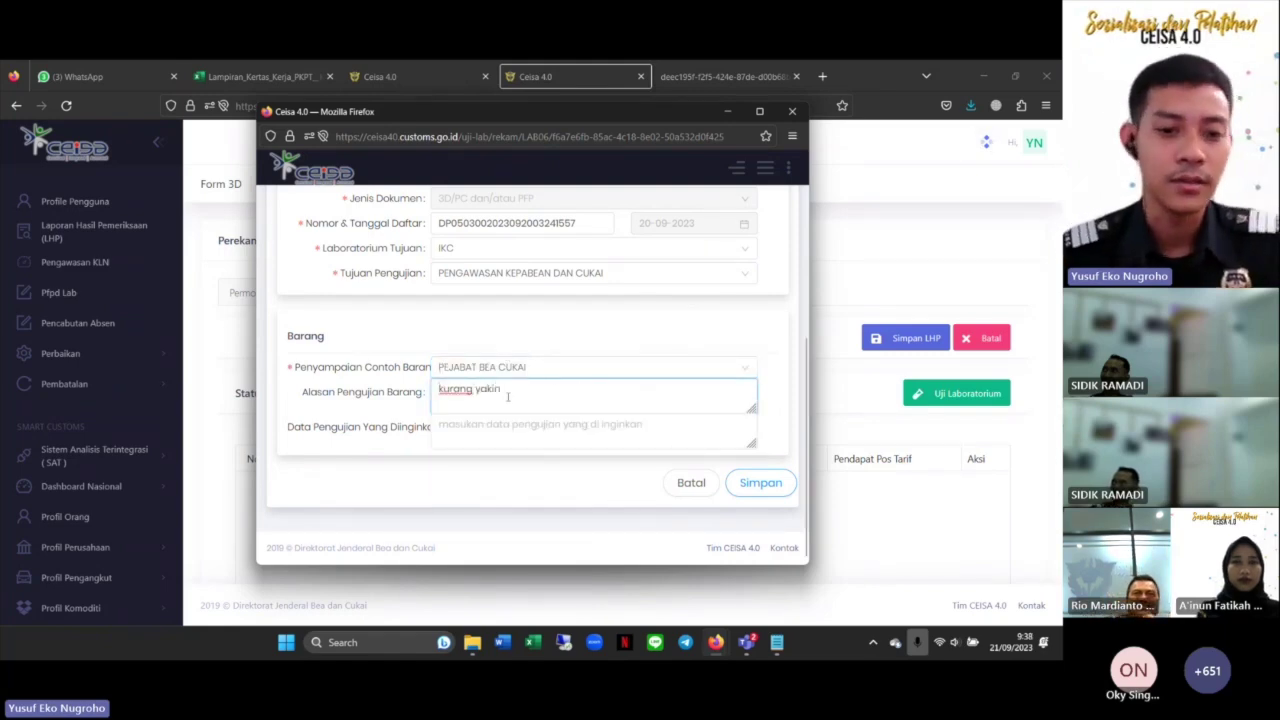
pyautogui.click(522, 429)
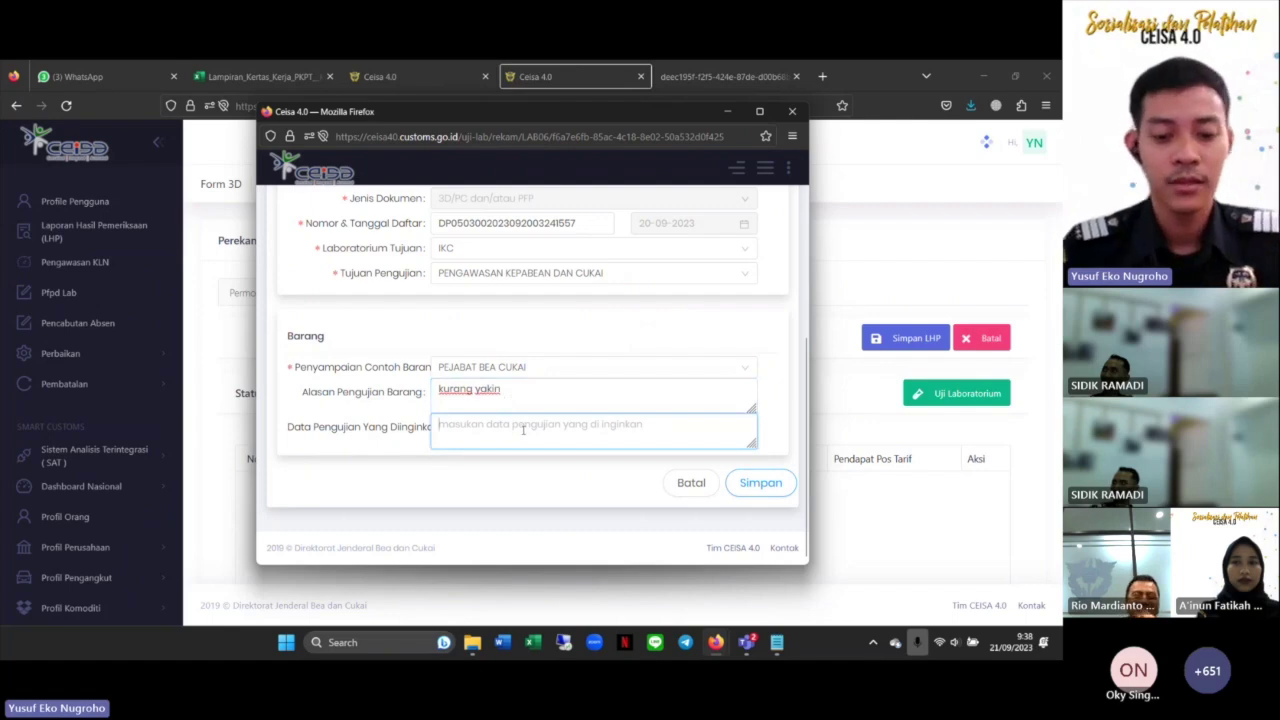
pyautogui.write('min')
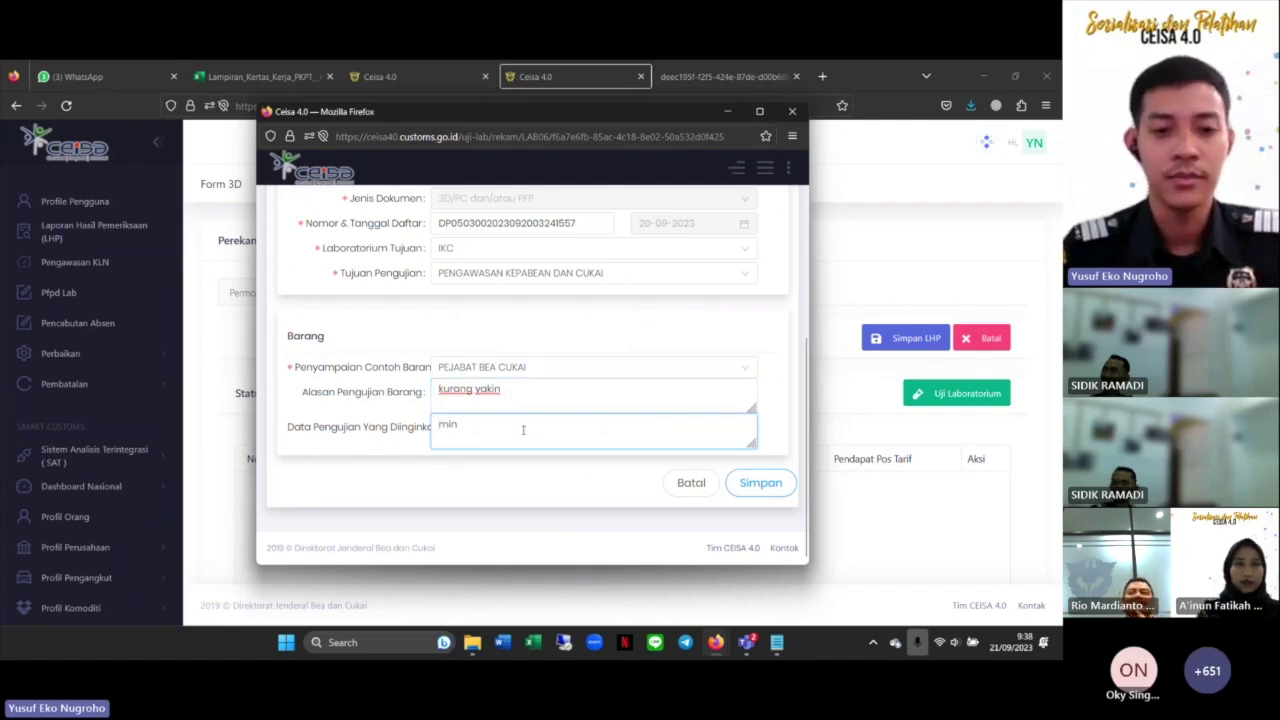
pyautogui.write('yak angin')
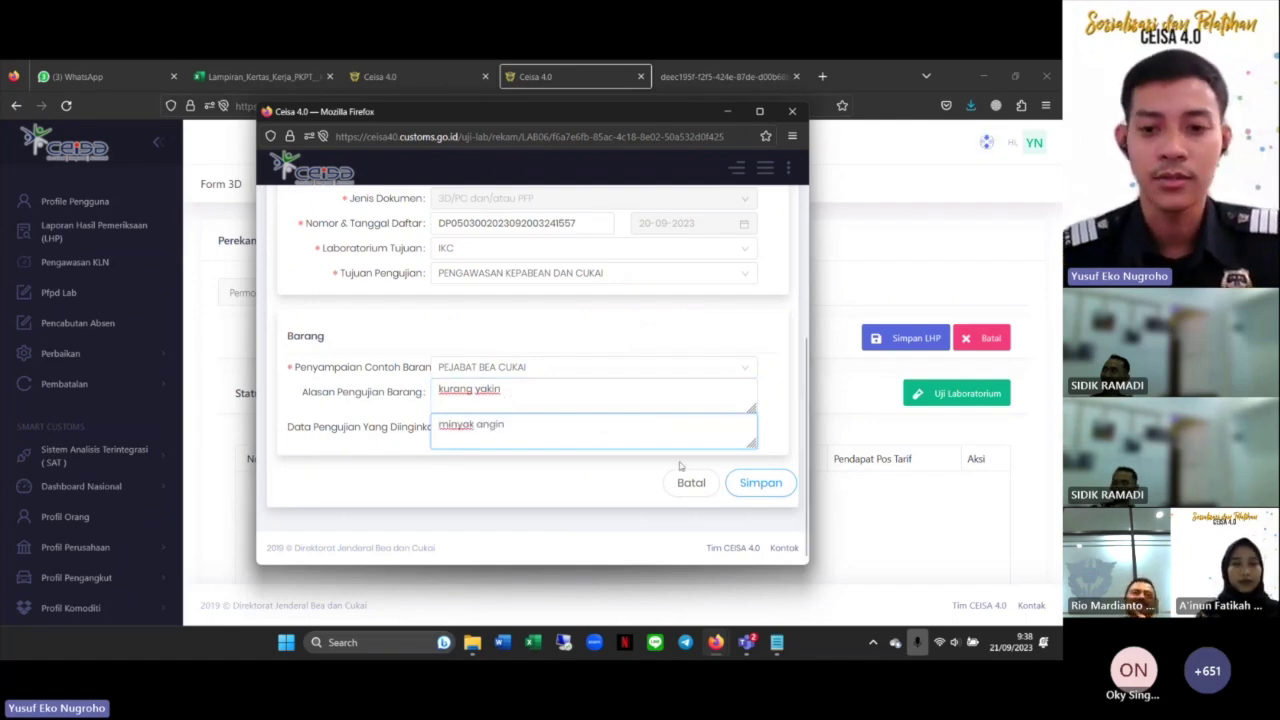
# - Save the laboratory test request, confirm saving, and check its status in the Permohonan list
pyautogui.click(758, 484)
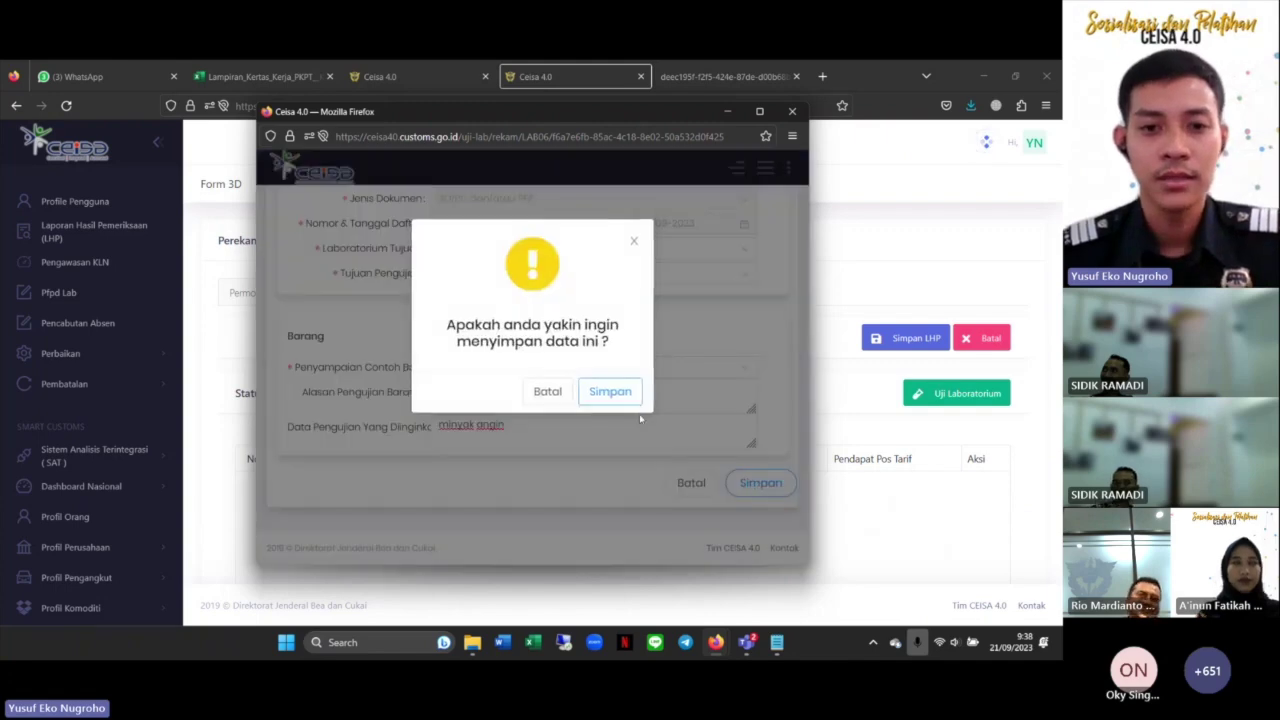
pyautogui.click(611, 392)
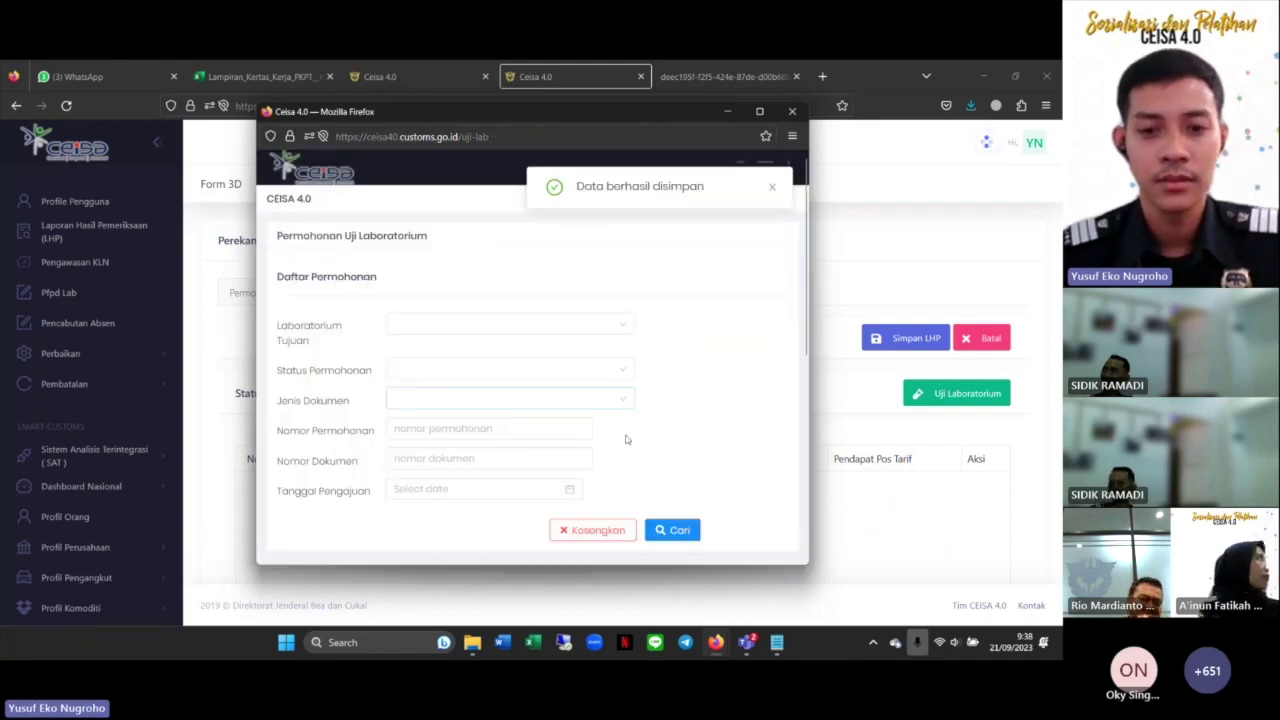
pyautogui.scroll(-3, 626, 439)
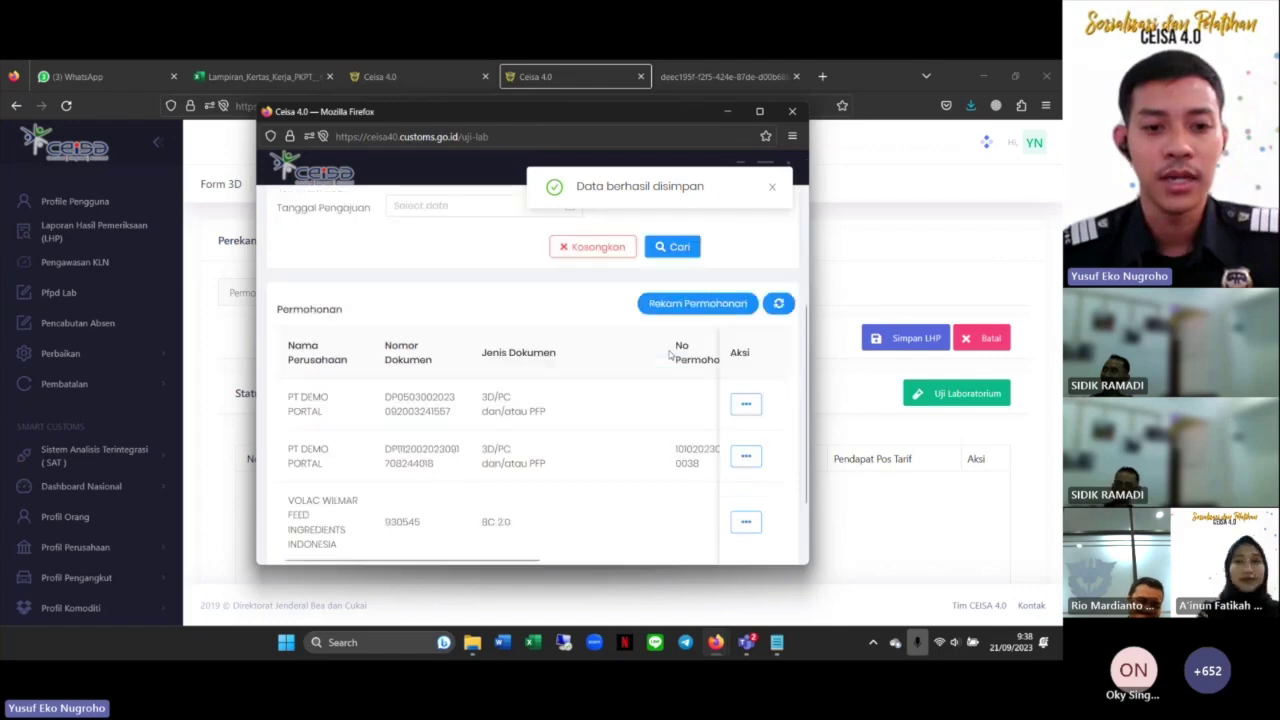
pyautogui.scroll(-2, 670, 354)
pyautogui.moveTo(516, 479); pyautogui.dragTo(766, 480)
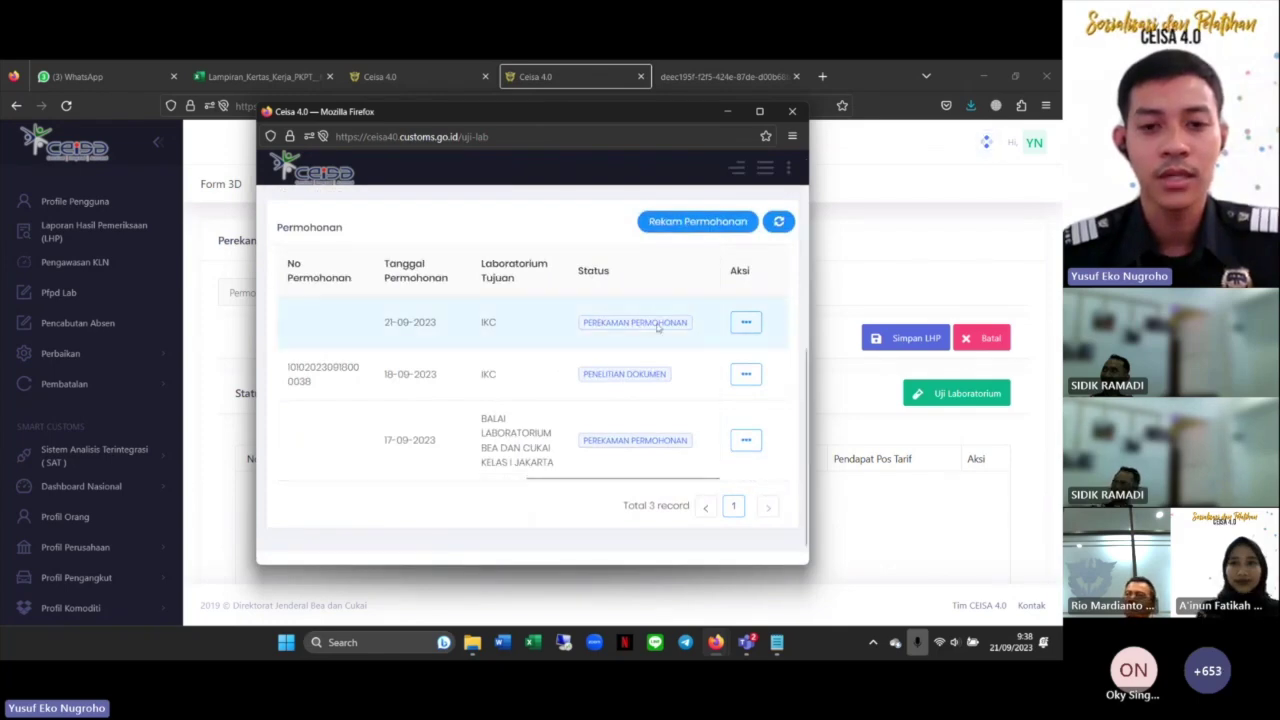
# - View the new 21-09-2023 request in an enlarged window, review its applicant and request details, and close the detail view
pyautogui.click(745, 322)
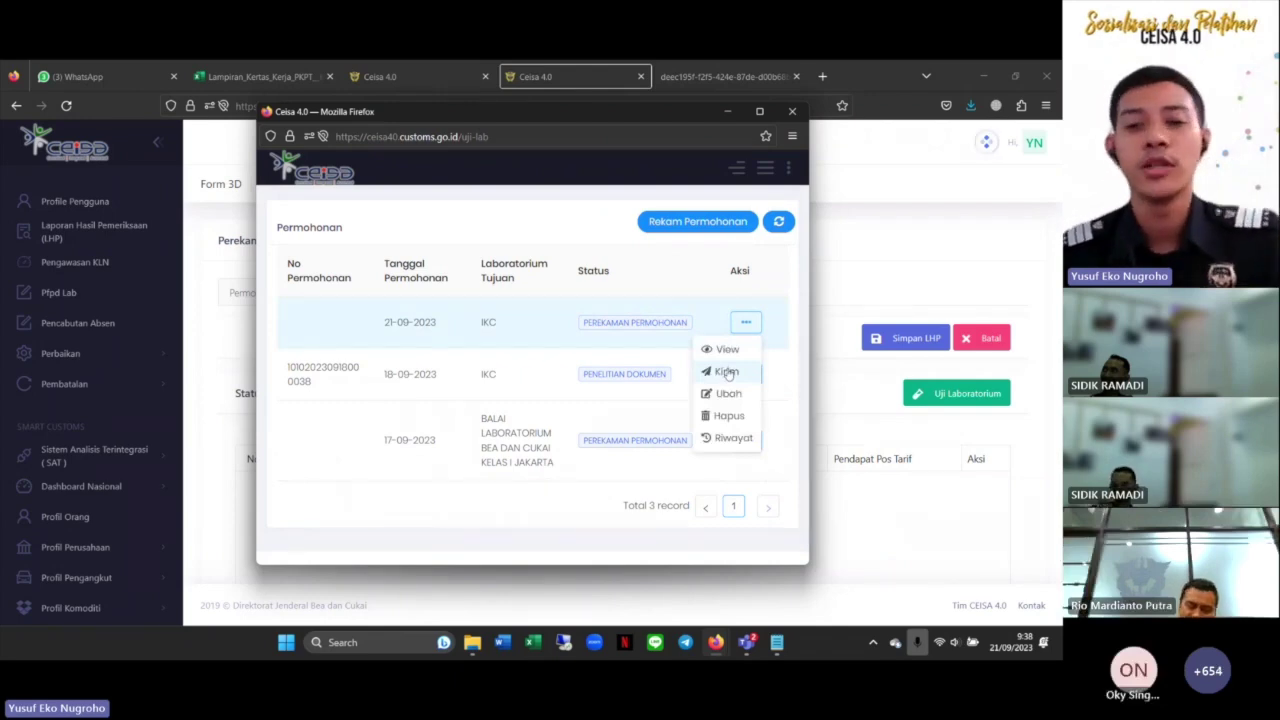
pyautogui.click(728, 352)
pyautogui.scroll(-3, 562, 327)
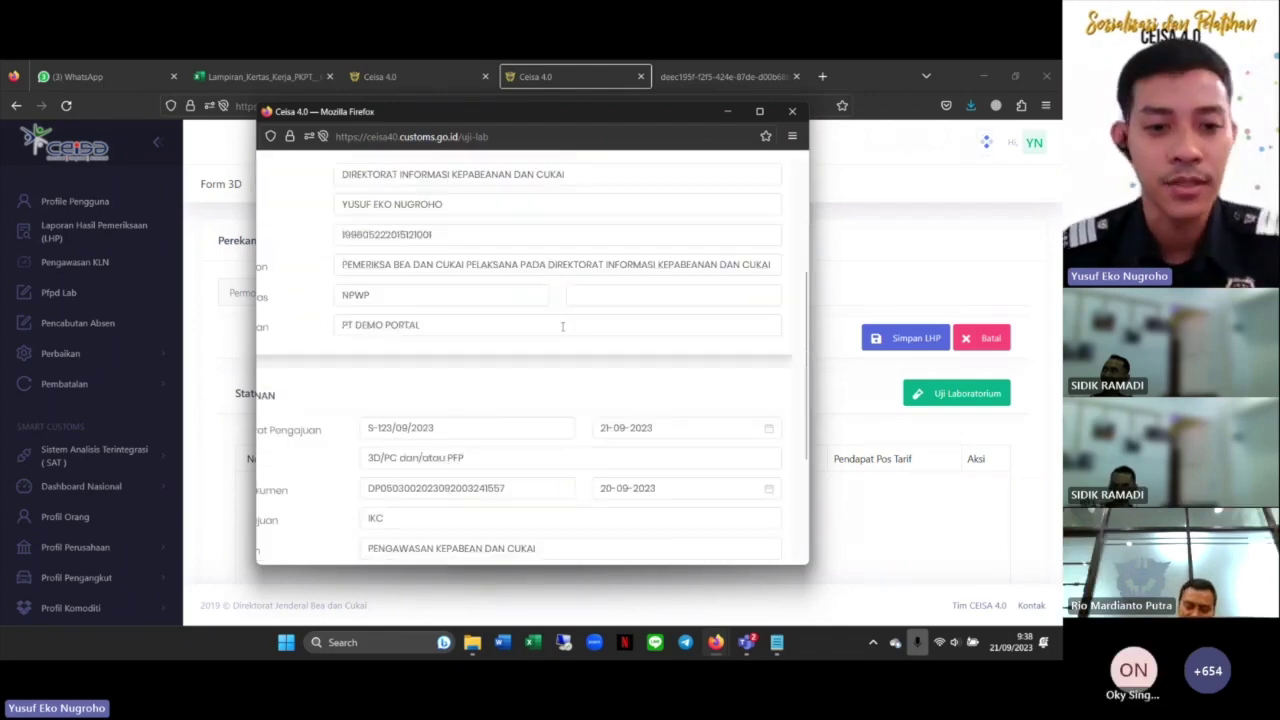
pyautogui.scroll(-3, 562, 327)
pyautogui.scroll(1, 651, 229)
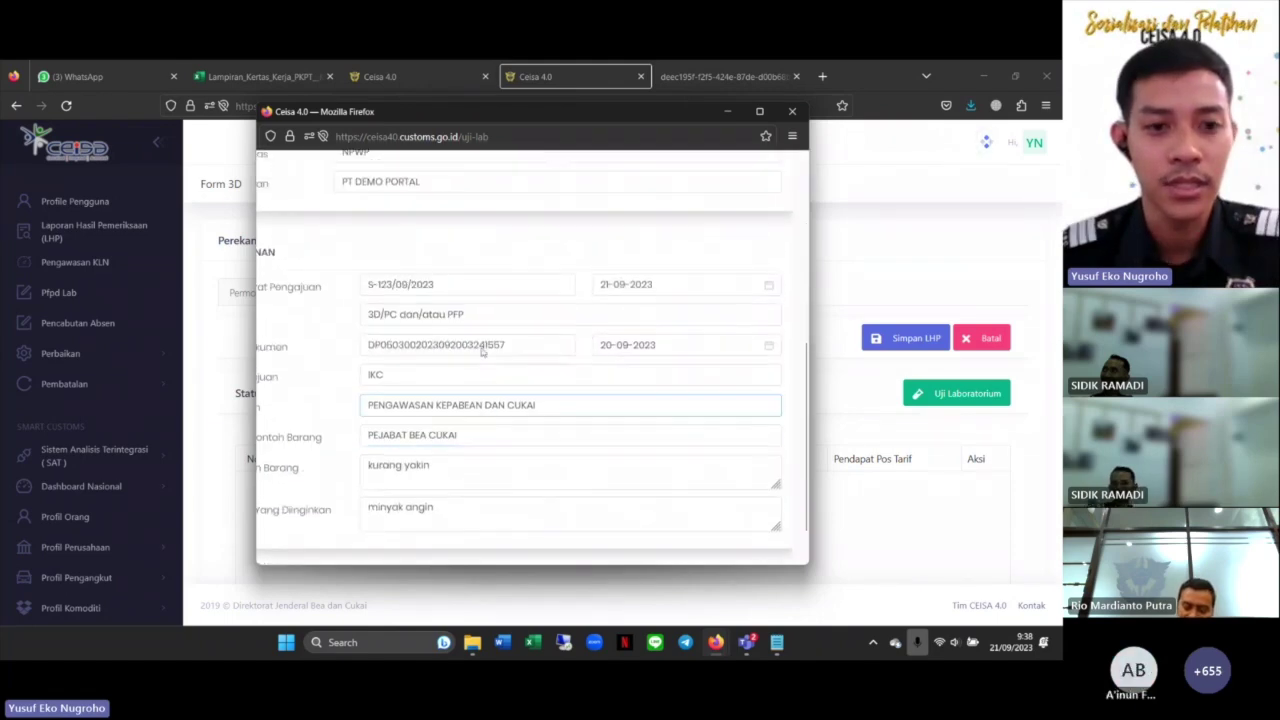
pyautogui.doubleClick(300, 111)
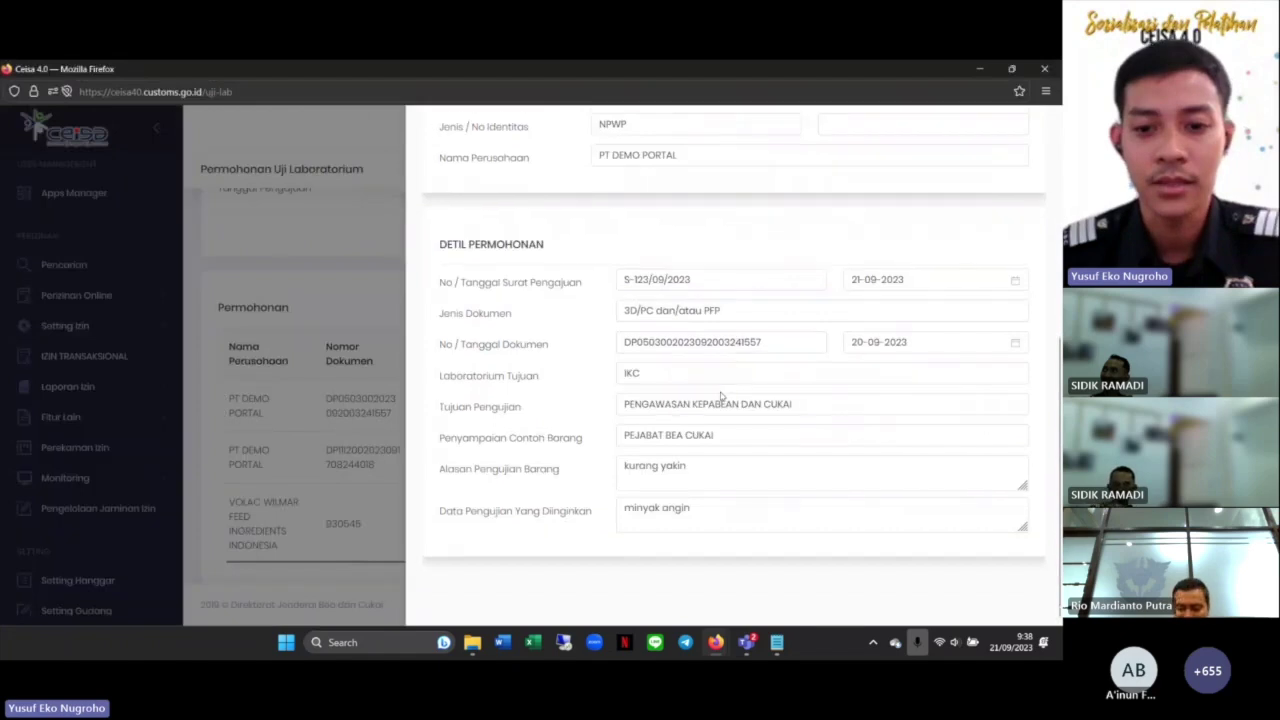
pyautogui.scroll(-1, 700, 400)
pyautogui.click(712, 480)
pyautogui.scroll(5, 773, 255)
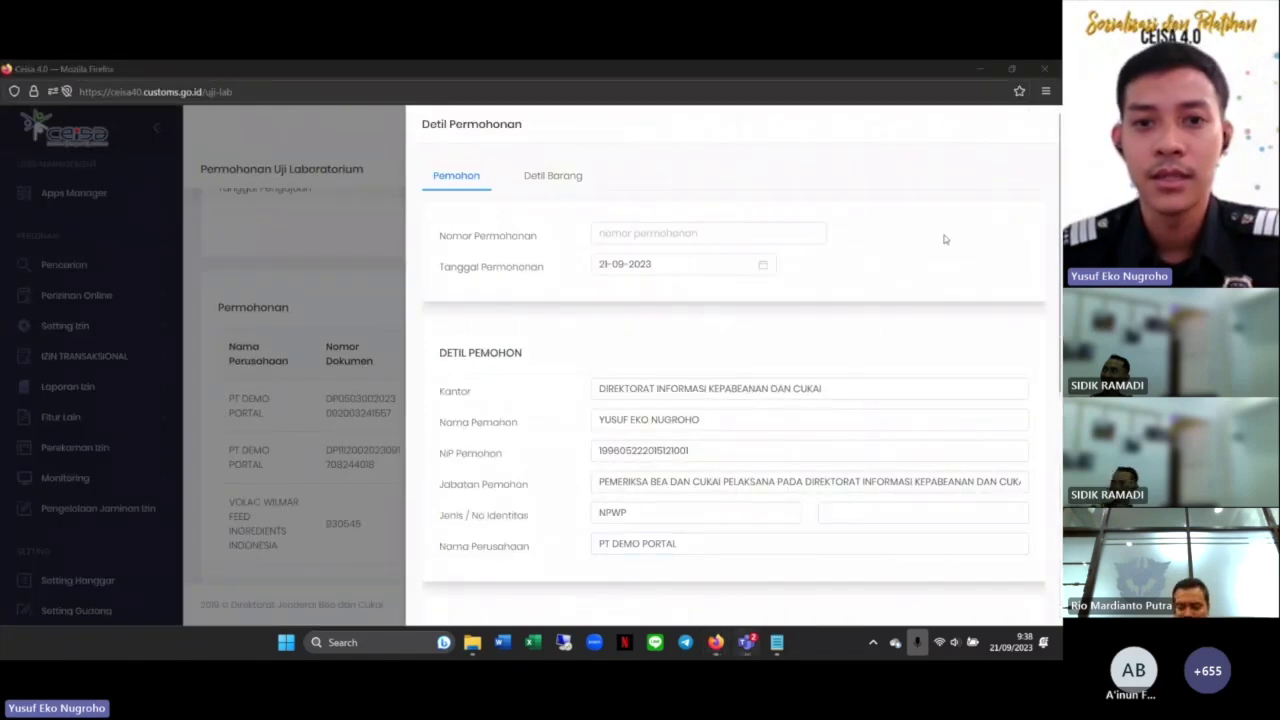
pyautogui.click(348, 179)
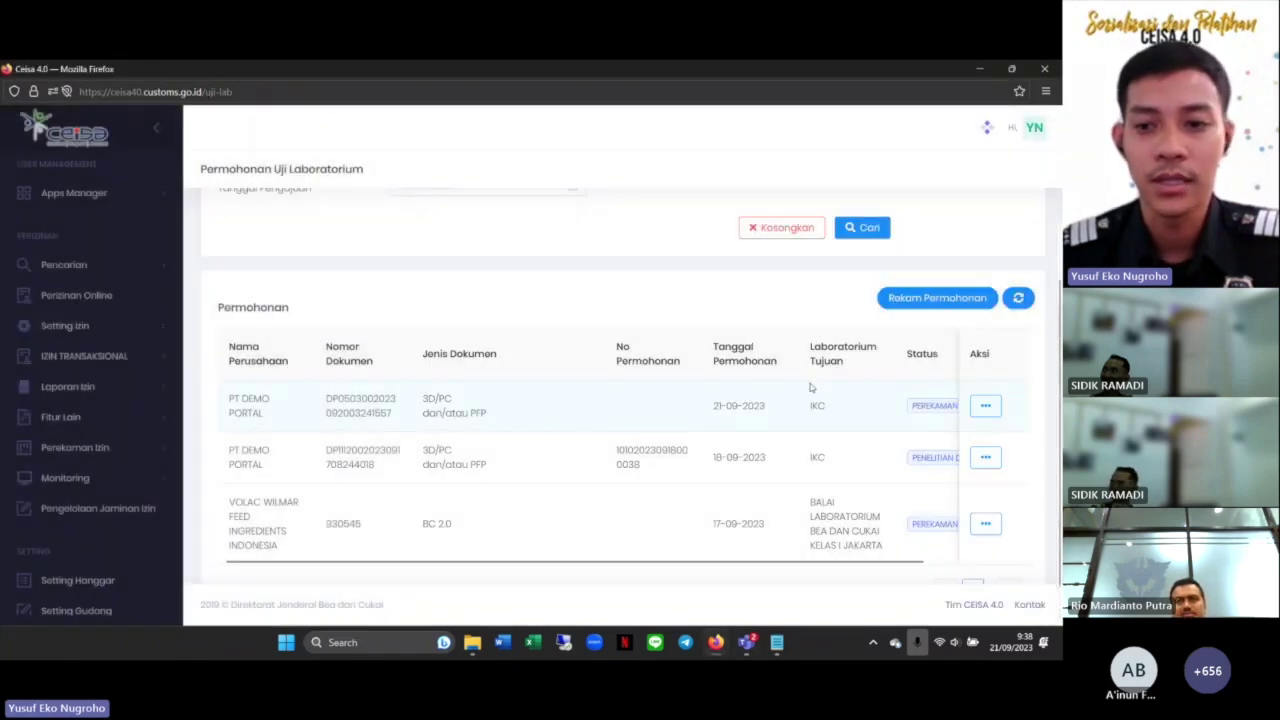
# - Send the 21-09-2023 request to the laboratory with the note "tes" and check its status in the list
pyautogui.moveTo(984, 417)
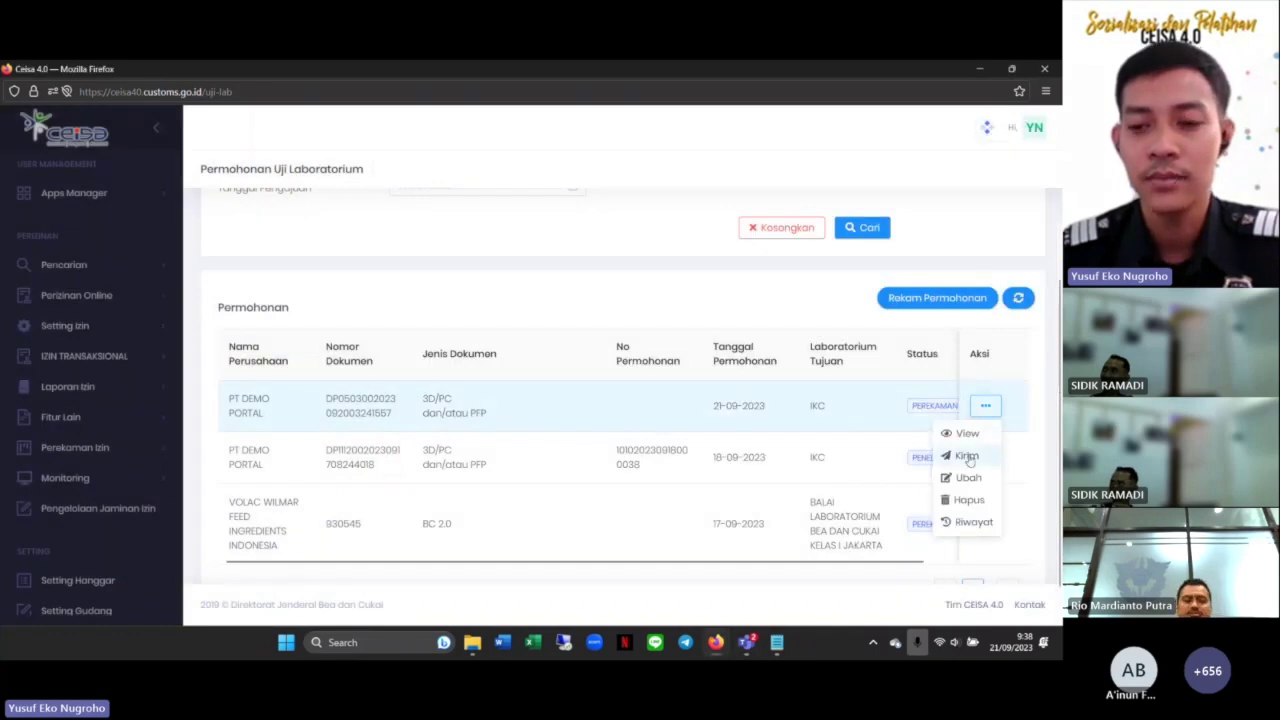
pyautogui.click(965, 455)
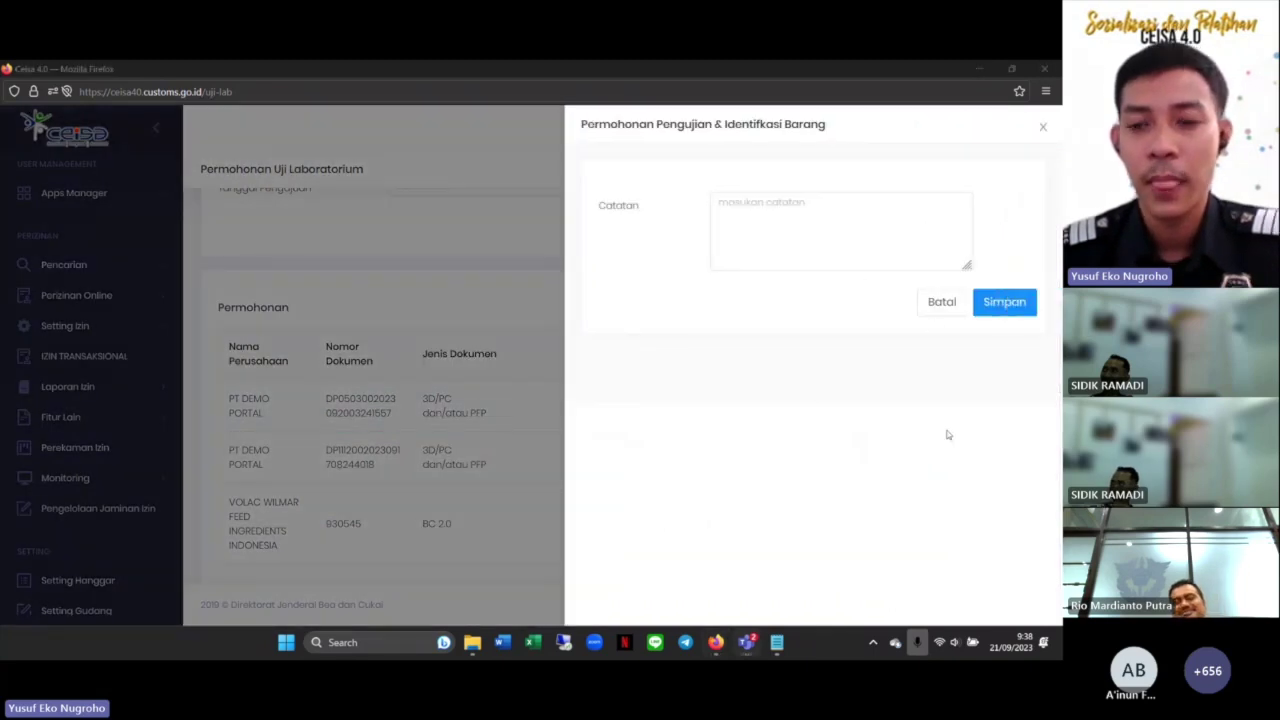
pyautogui.click(804, 226)
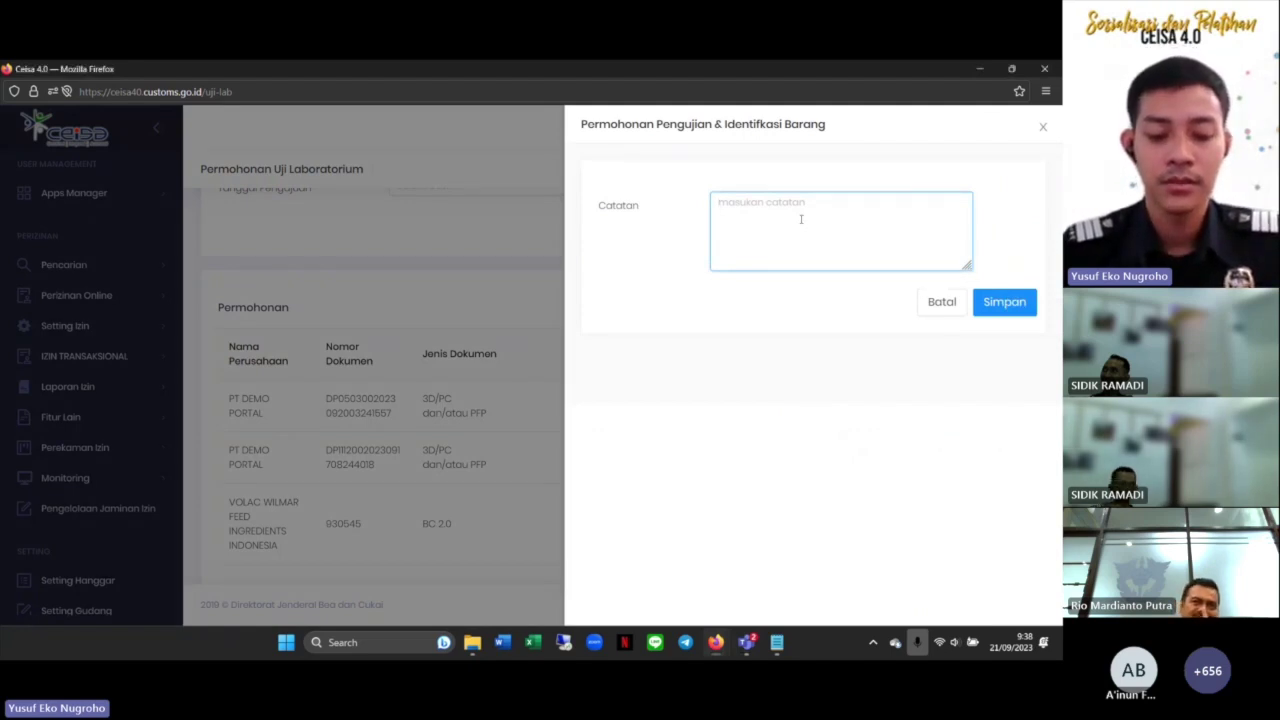
pyautogui.write('tes')
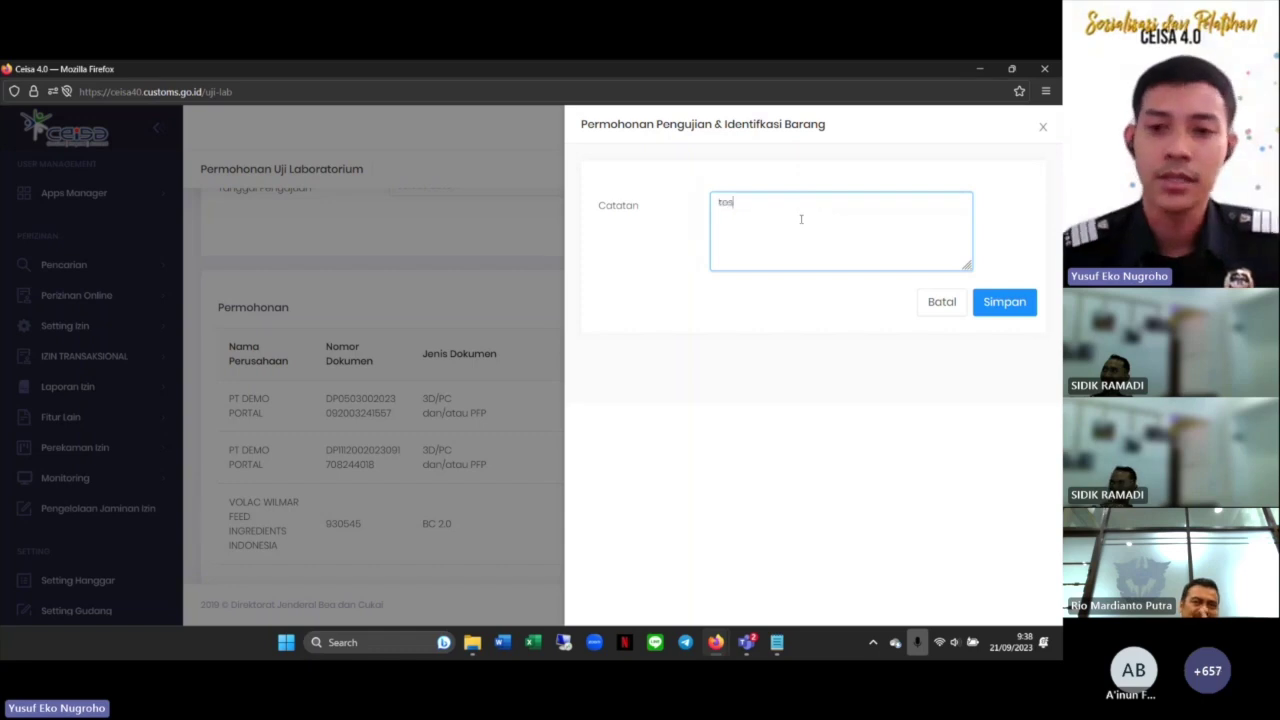
pyautogui.click(1008, 303)
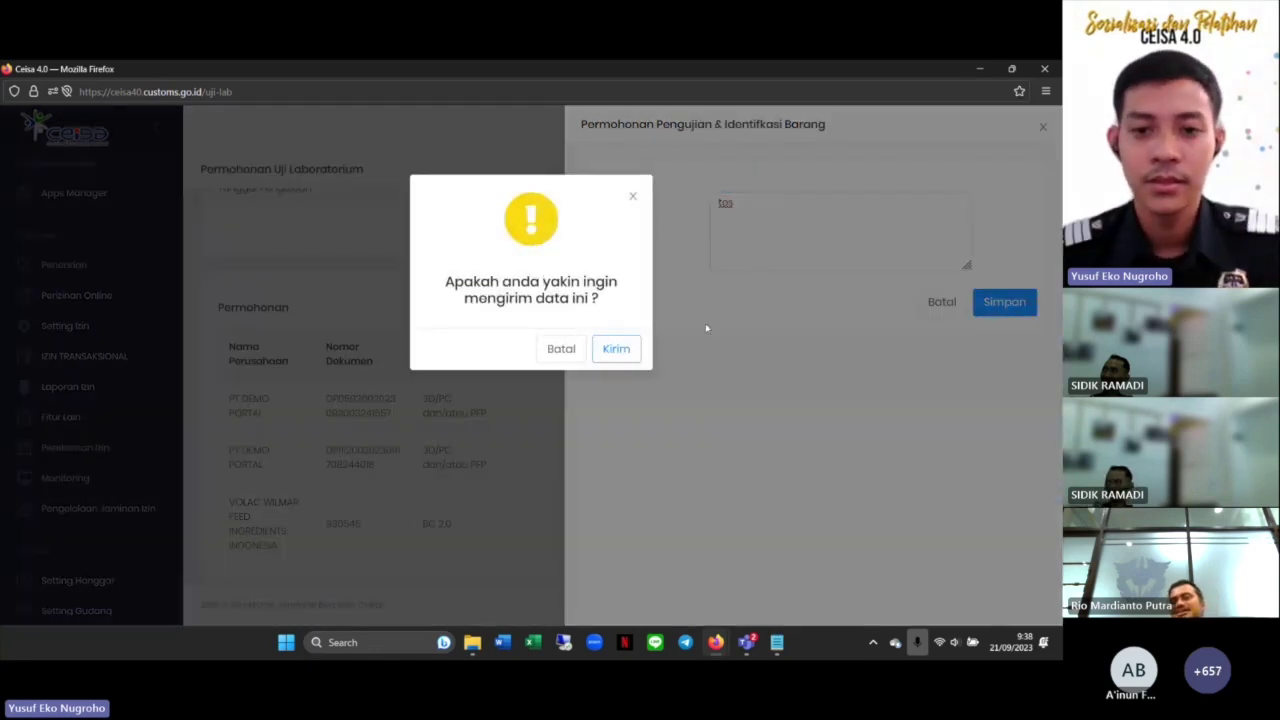
pyautogui.click(620, 351)
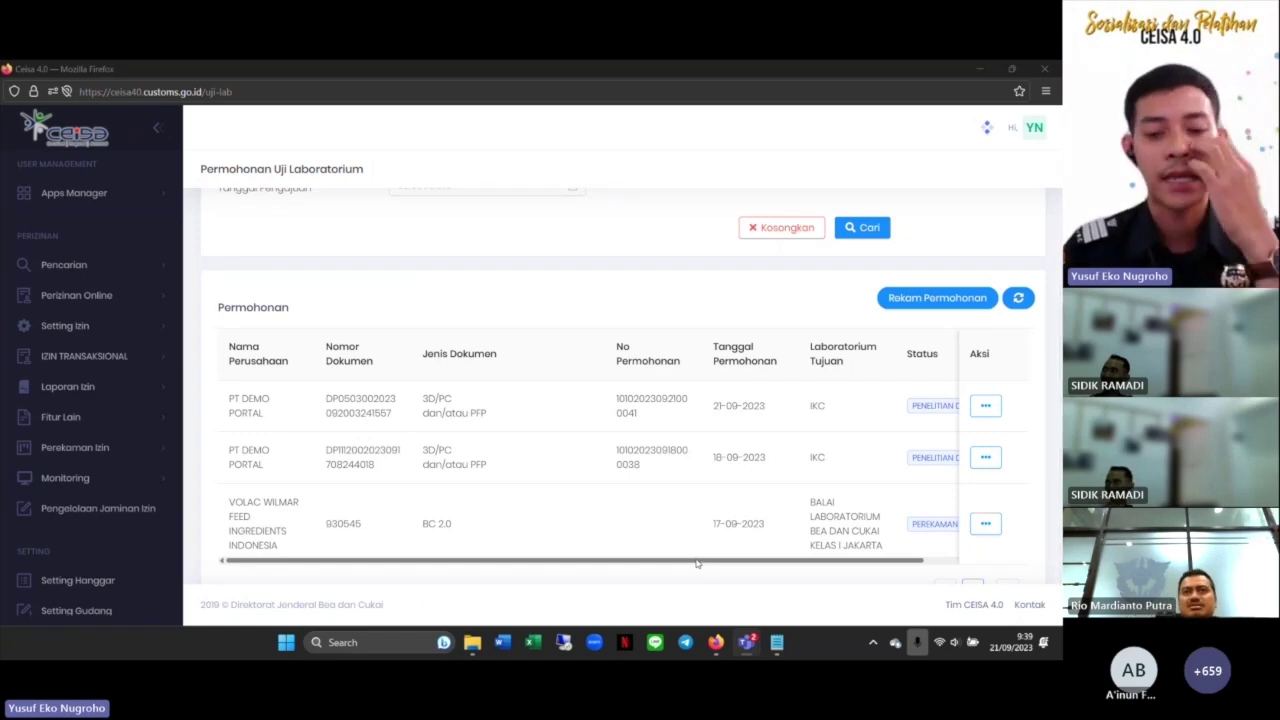
pyautogui.moveTo(697, 564); pyautogui.dragTo(794, 564)
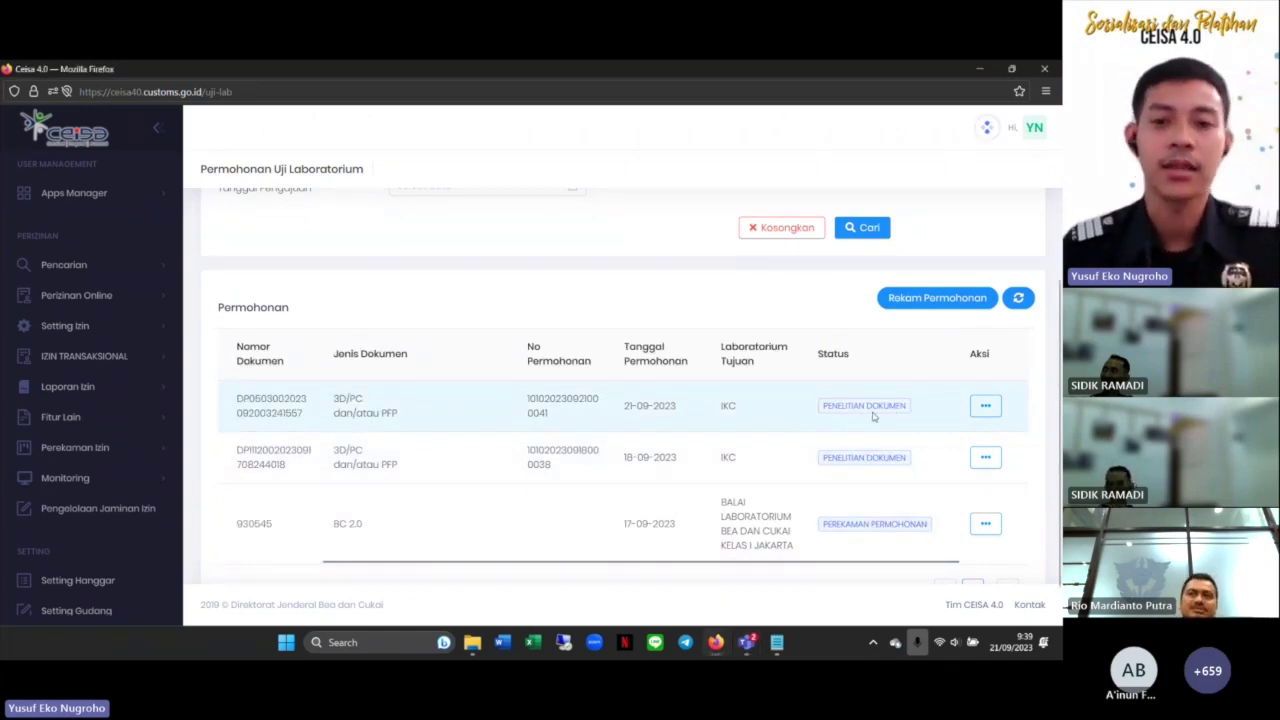
pyautogui.scroll(5, 846, 393)
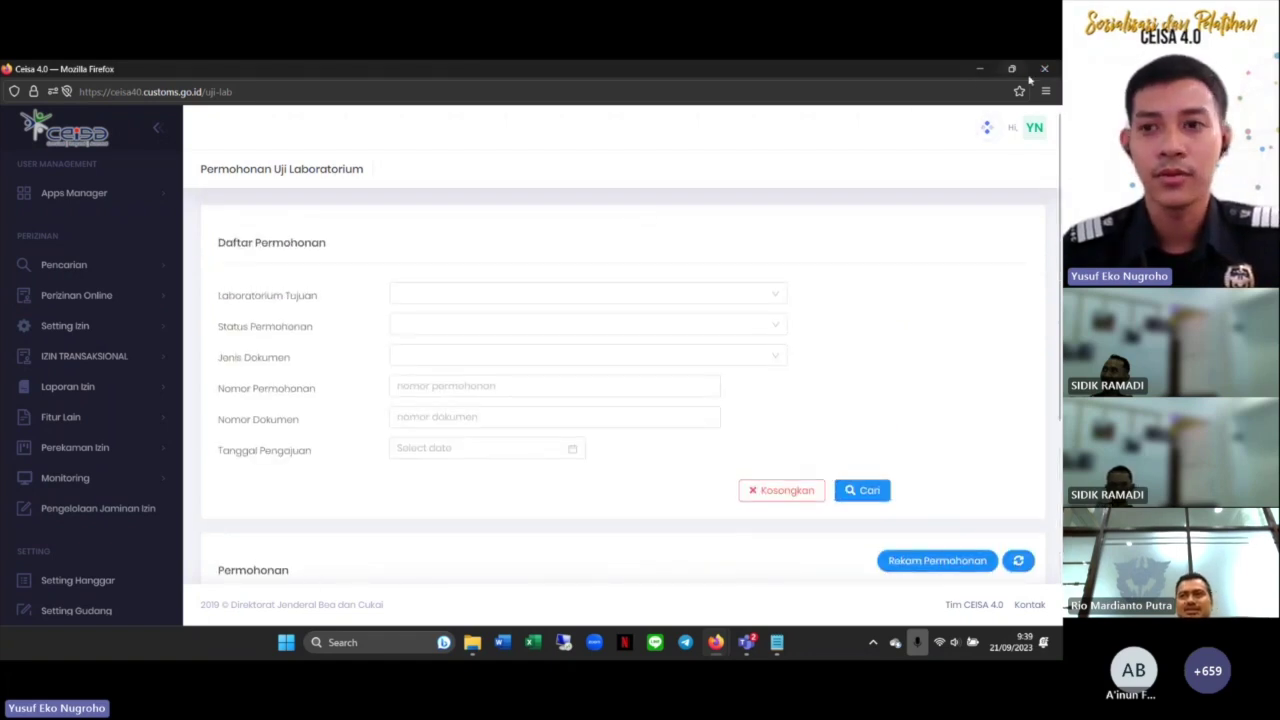
# - Minimize the laboratory request window and return to the Rekam Laporan Hasil Pemeriksaan section of the Form 3D page
pyautogui.click(979, 69)
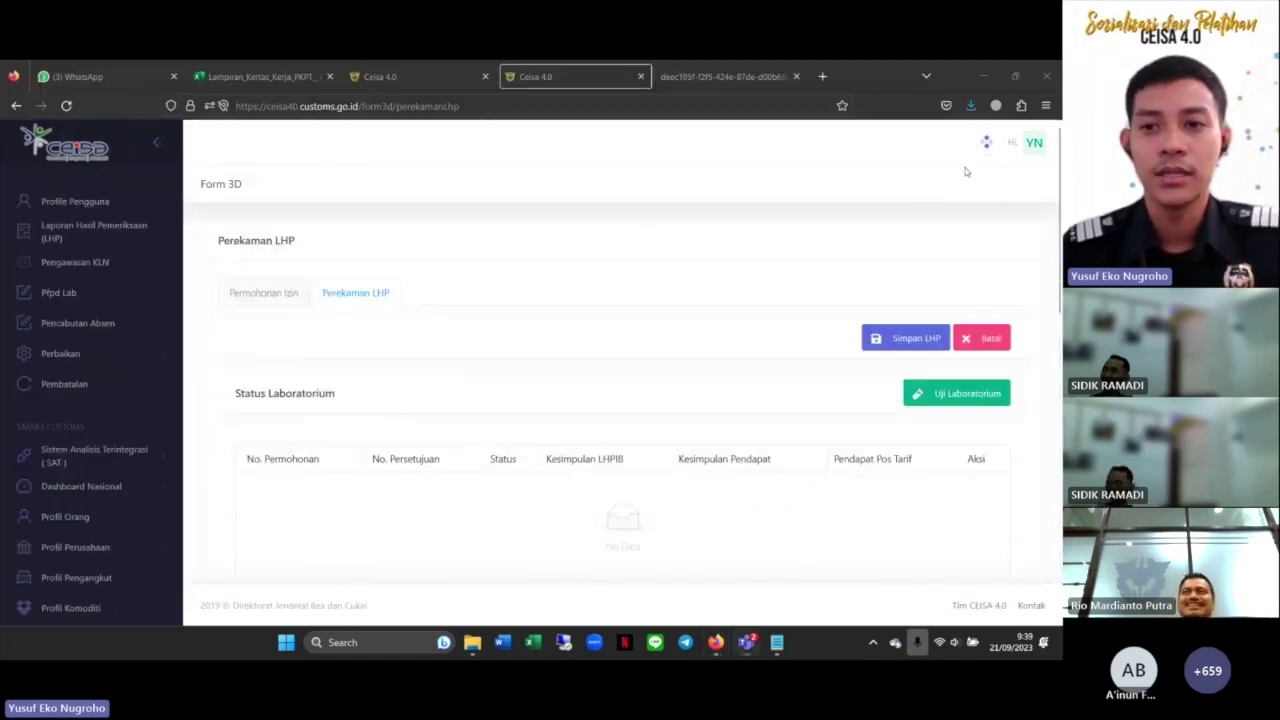
pyautogui.scroll(-4, 672, 360)
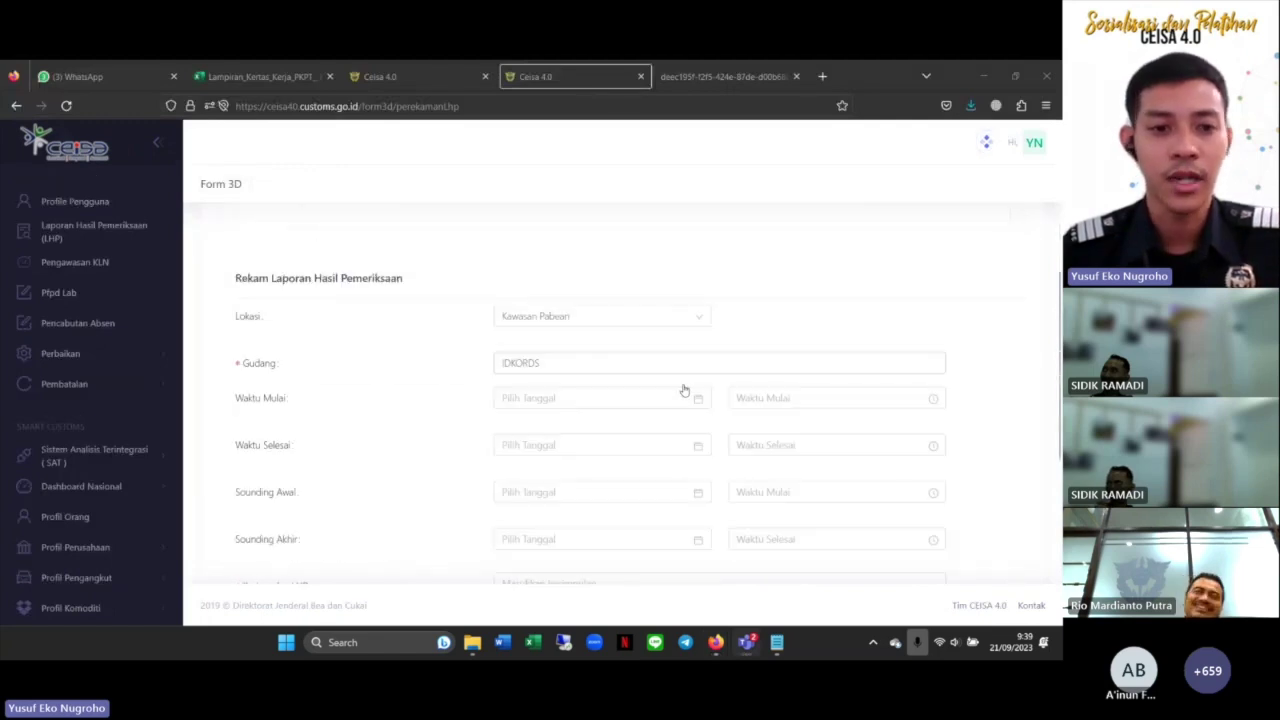
pyautogui.scroll(1, 670, 330)
pyautogui.scroll(-1, 659, 307)
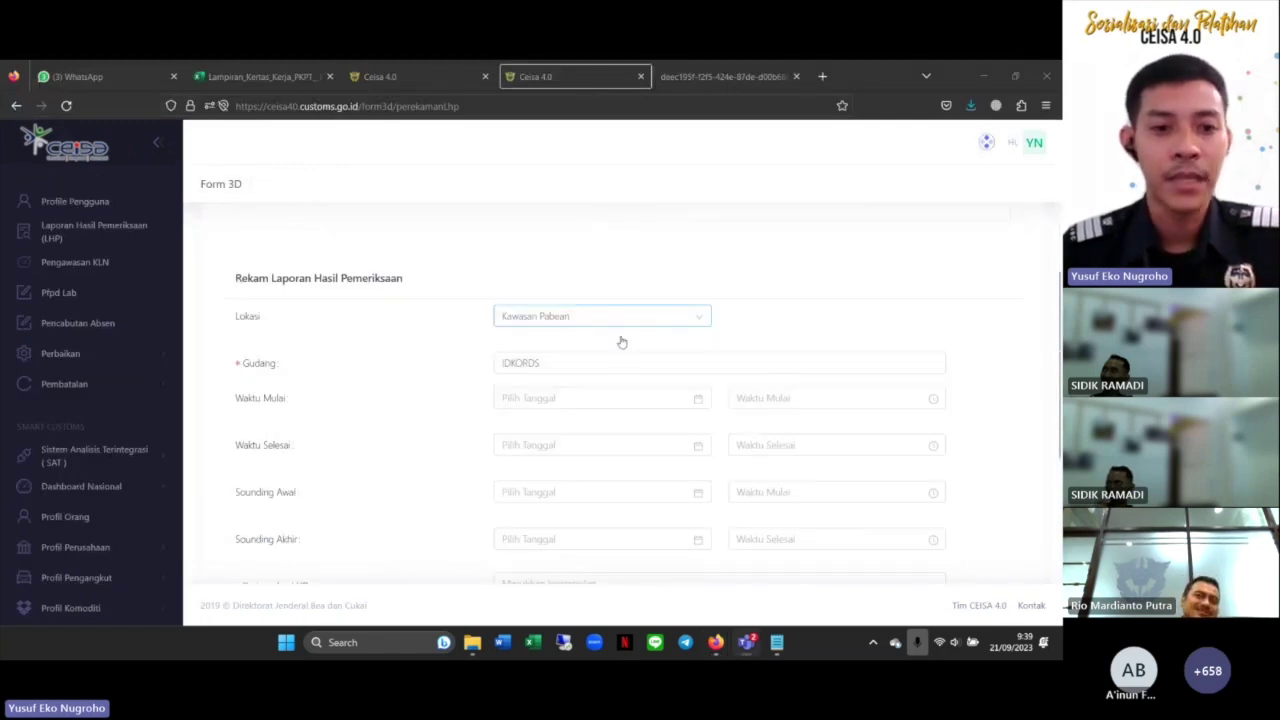